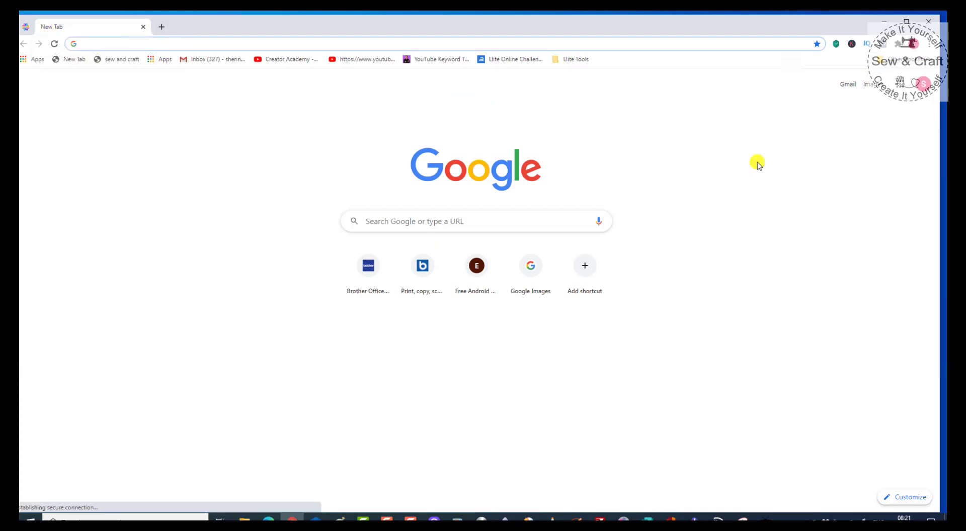
- Search Google Images for "Flower clipart"
click(871, 85)
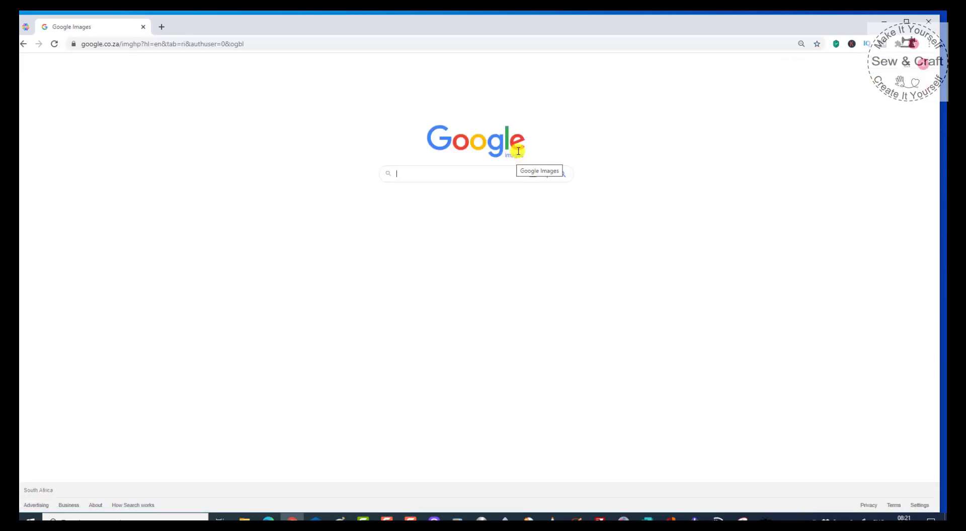
click(425, 171)
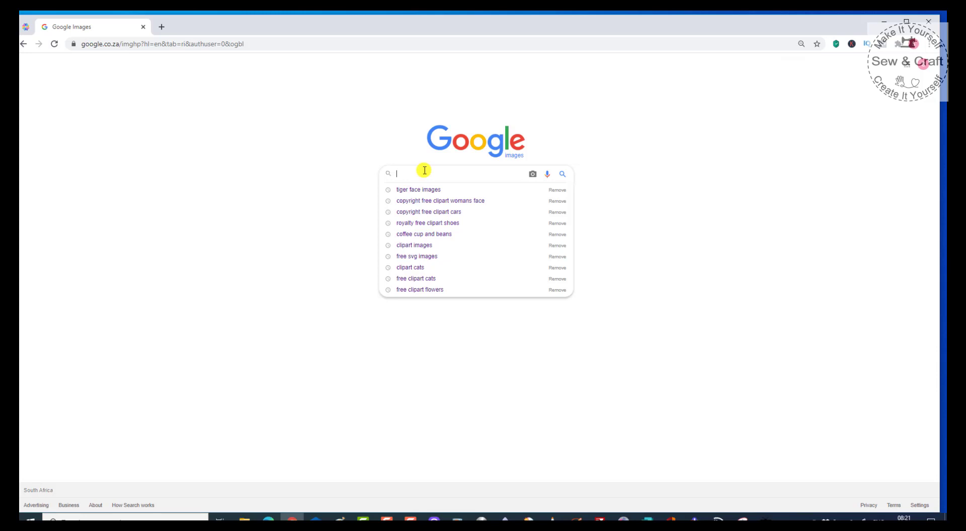
text(Flow)
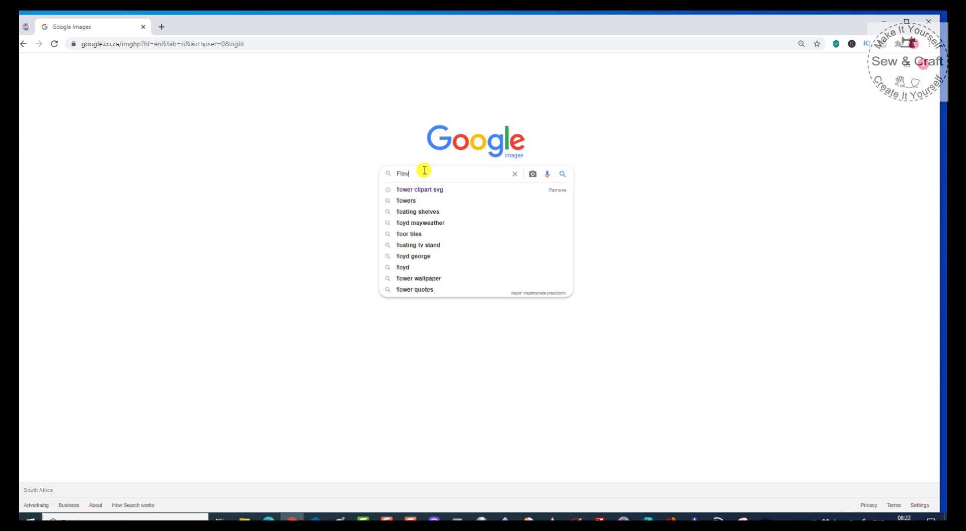
text(er cliart)
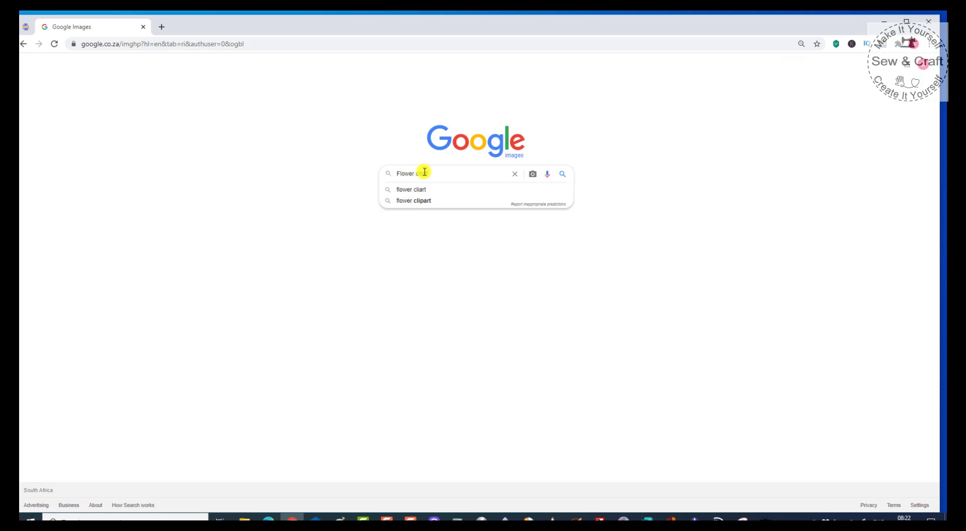
click(421, 173)
click(522, 190)
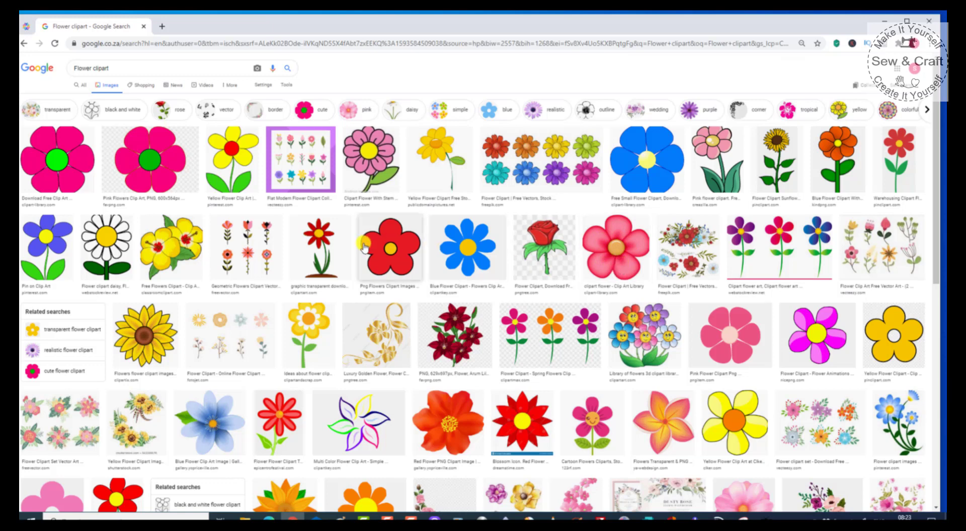
- Open the red five-petal flower with the yellow centre and start saving its image into Desktop > ScanNCut 2020 > Jpeg files
click(396, 267)
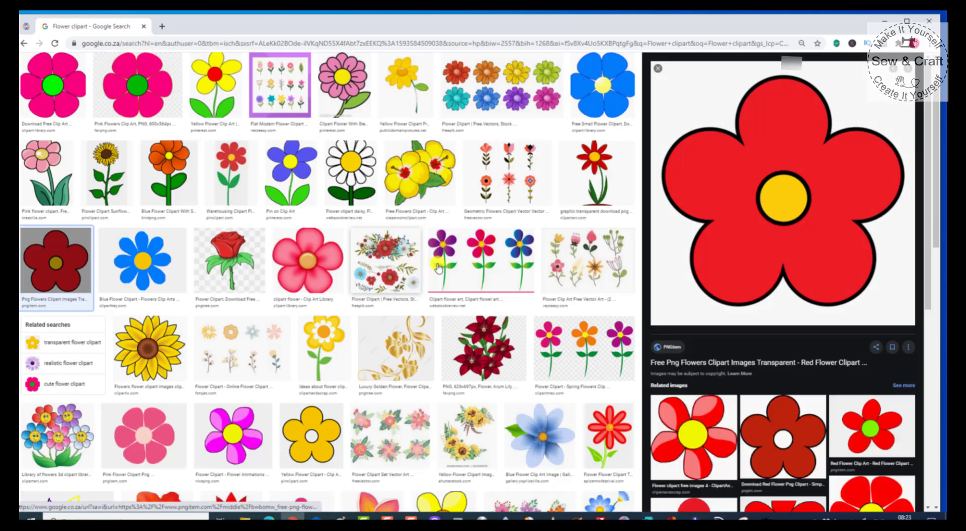
right_click(728, 203)
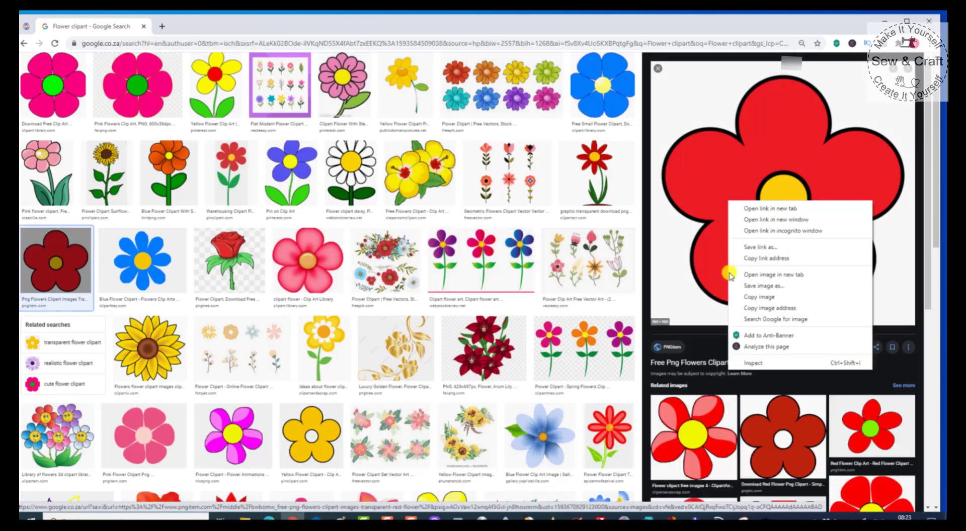
click(752, 286)
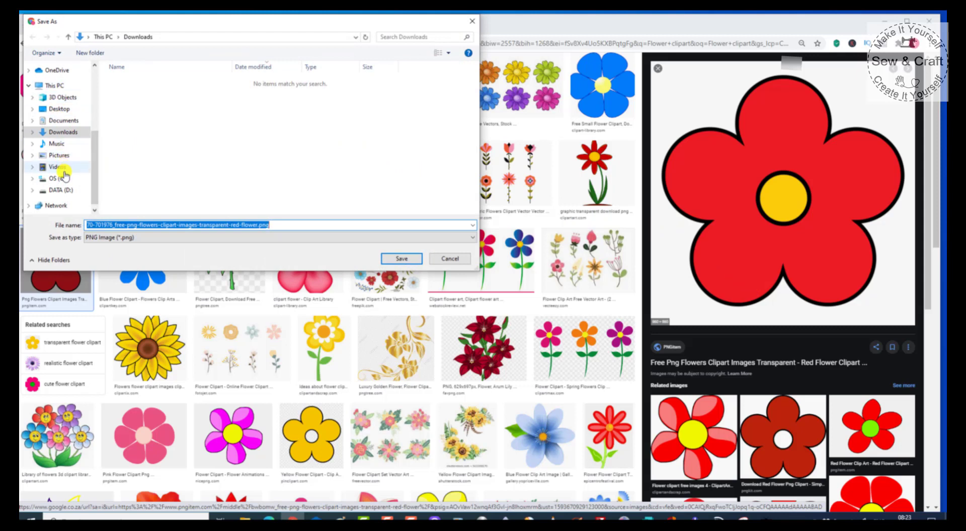
click(57, 110)
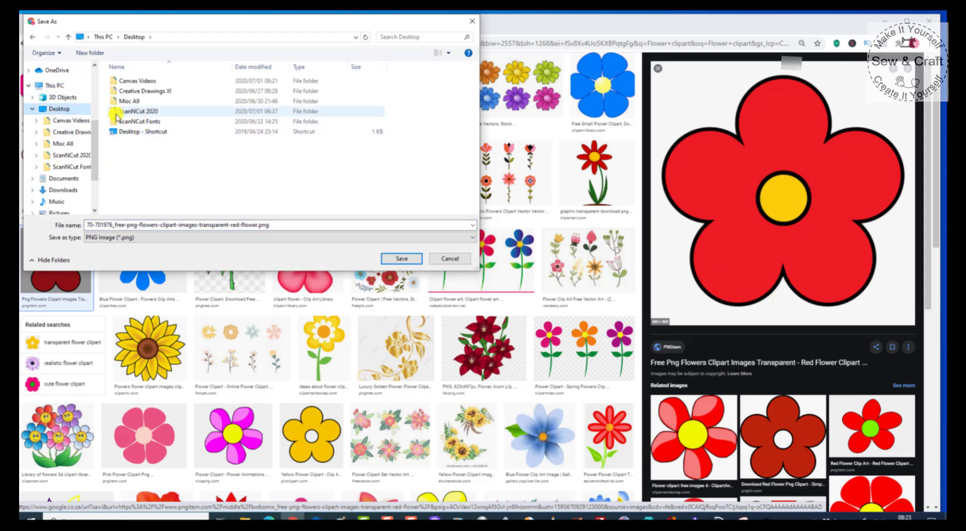
double_click(152, 114)
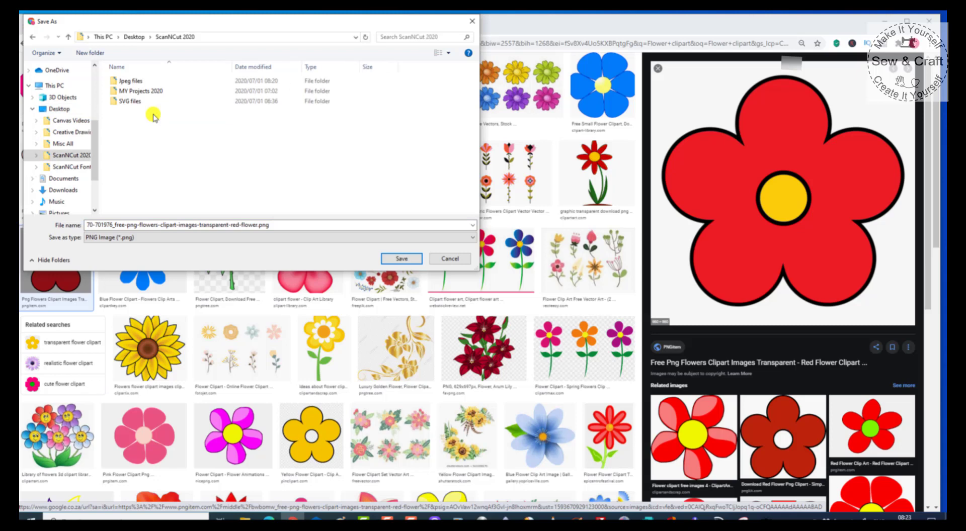
double_click(134, 81)
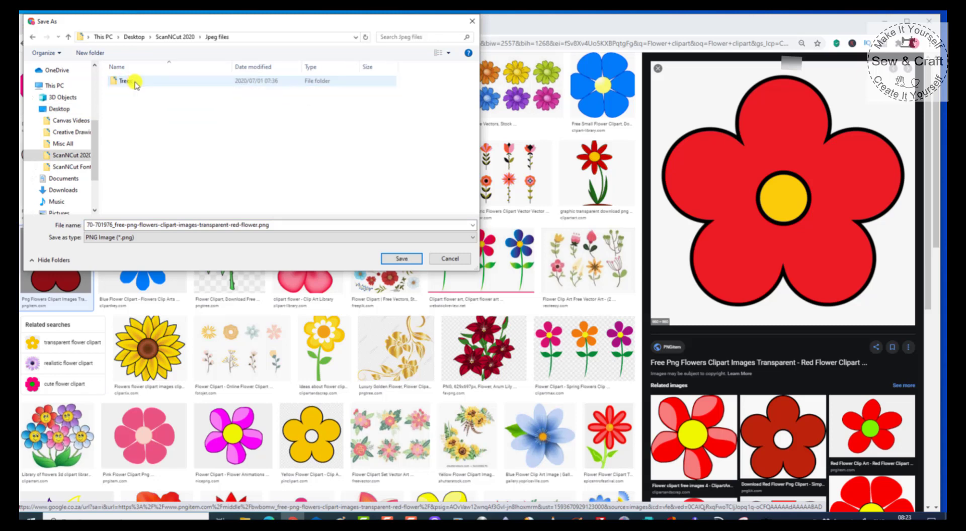
- Create a new folder named Flowers inside the Jpeg files folder
right_click(186, 114)
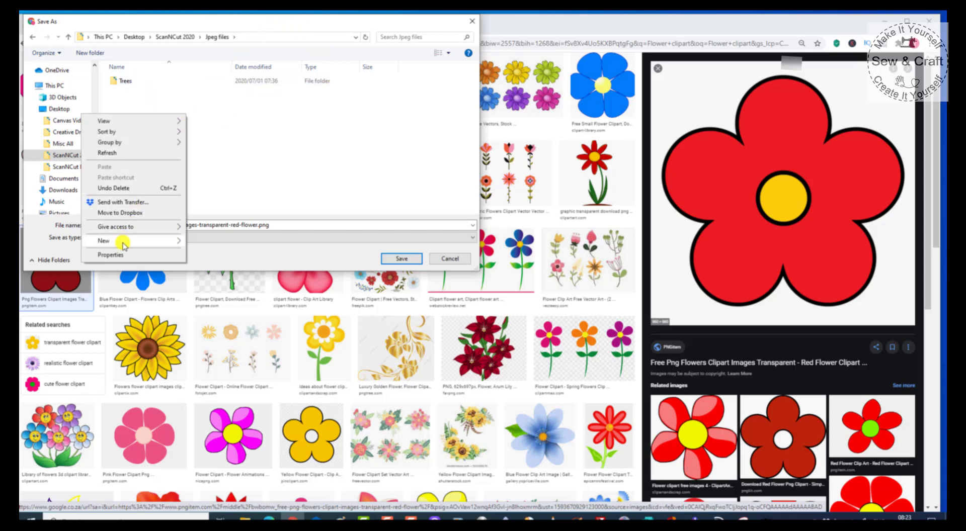
mouse_move(120, 243)
click(216, 243)
text(Flowers)
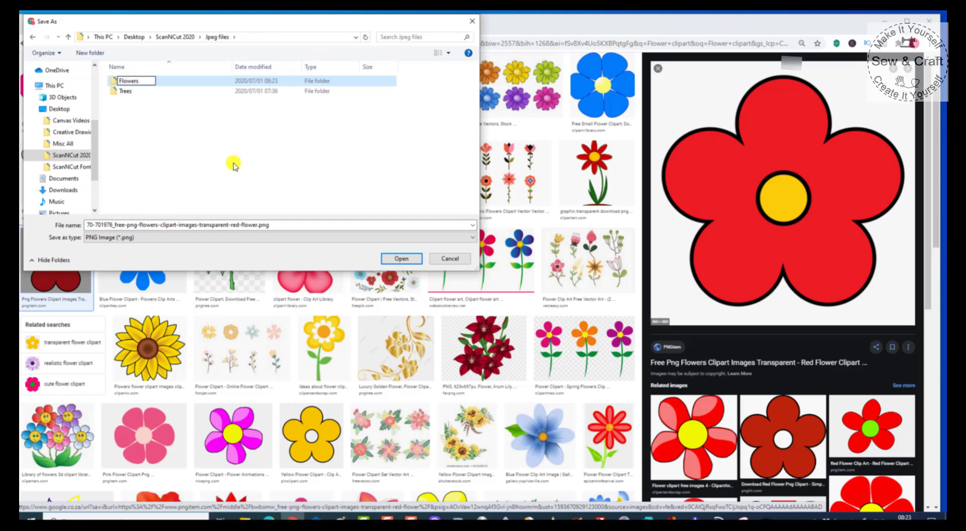
click(115, 84)
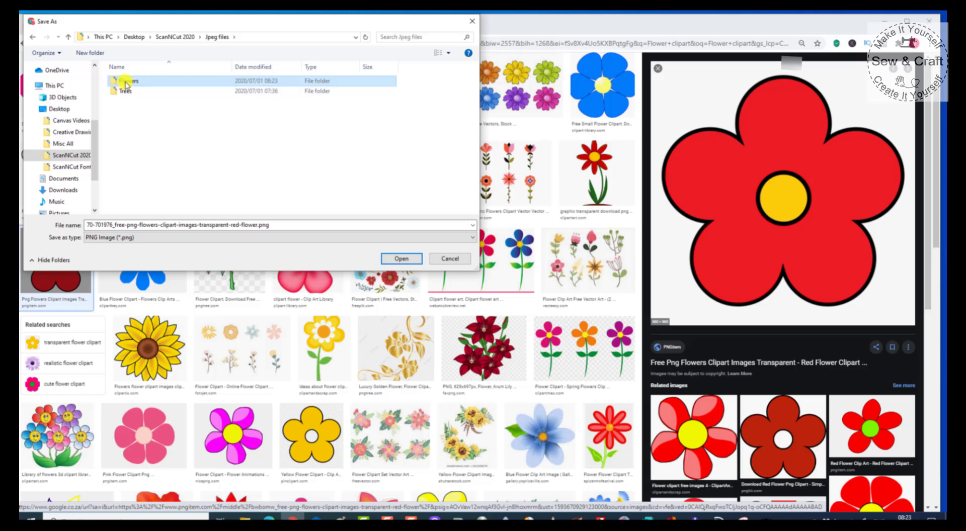
- Save the red flower image in the Flowers folder as Flower 1
double_click(124, 84)
double_click(284, 224)
key(BackSpace)
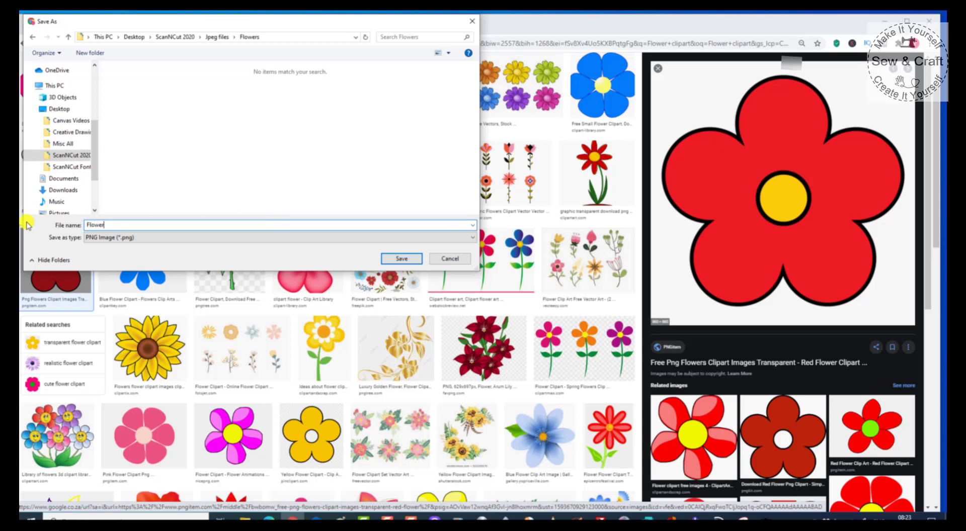
key(Return)
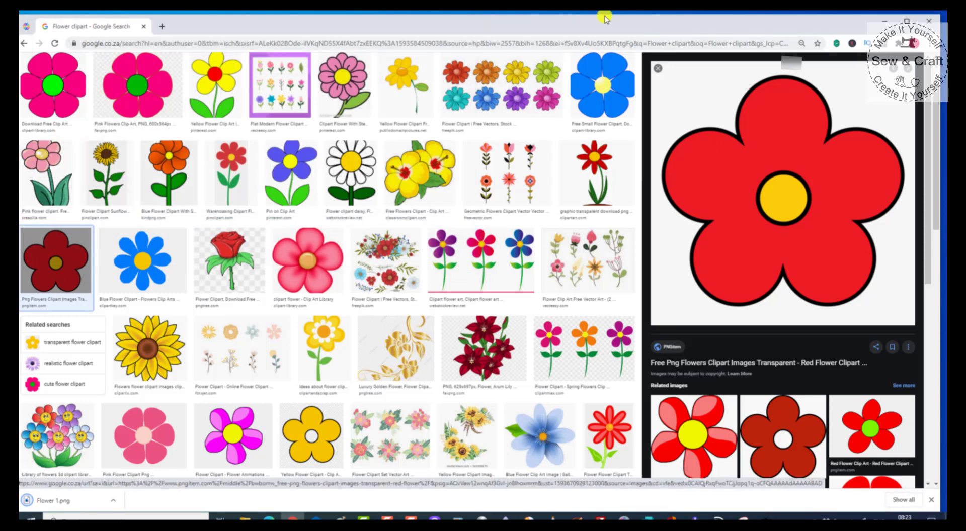
- Save the first pink flower with the green centre as Flower 2 in the Flowers folder
click(657, 68)
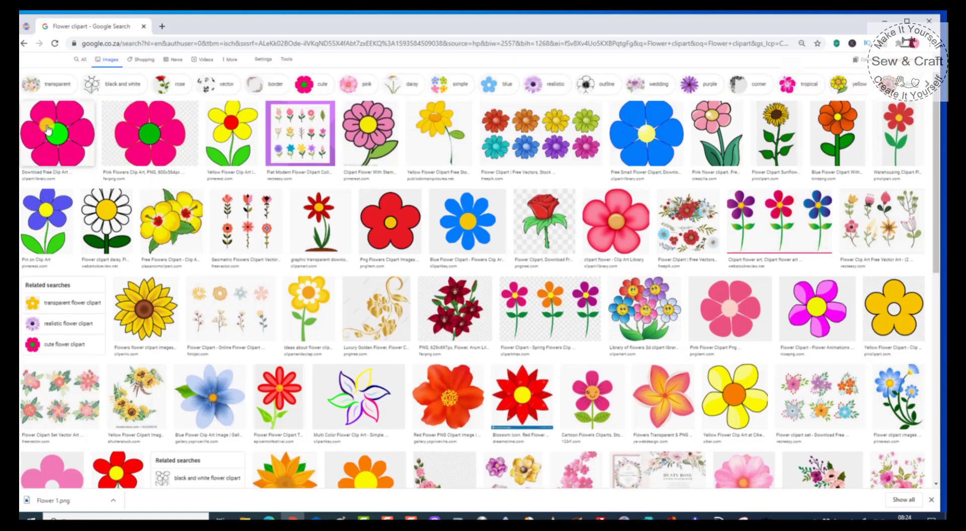
click(73, 102)
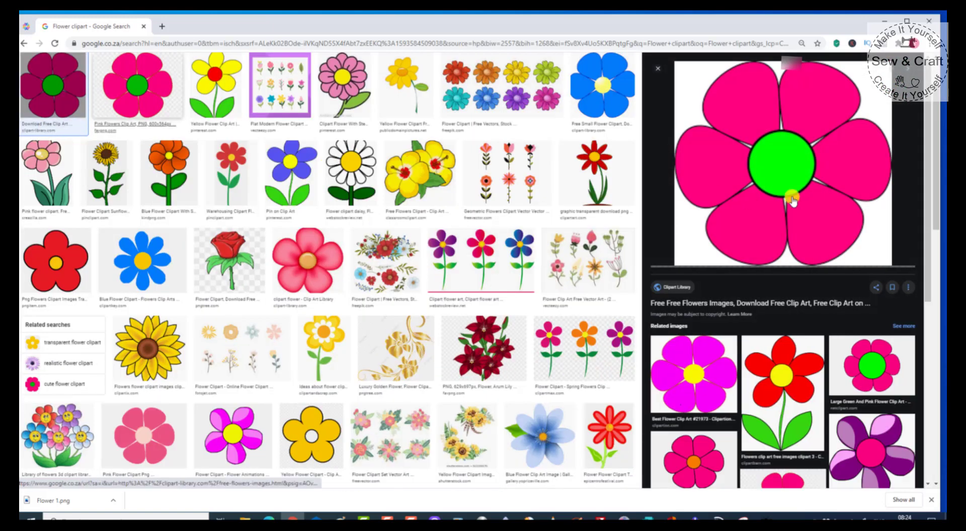
right_click(791, 200)
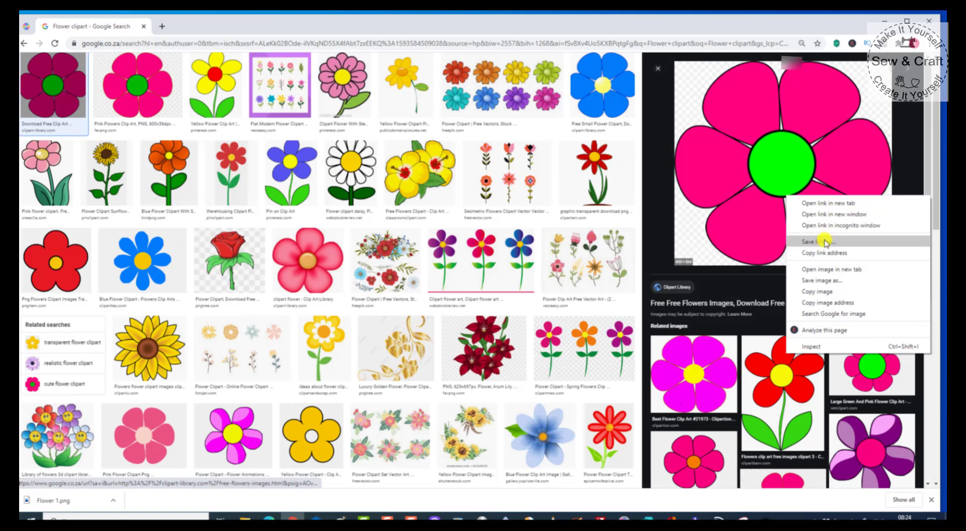
click(811, 280)
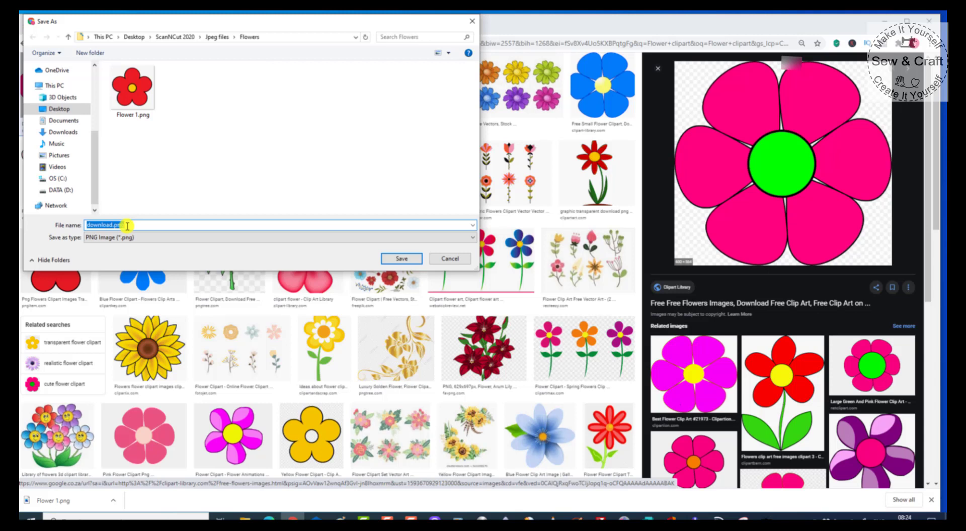
text(F)
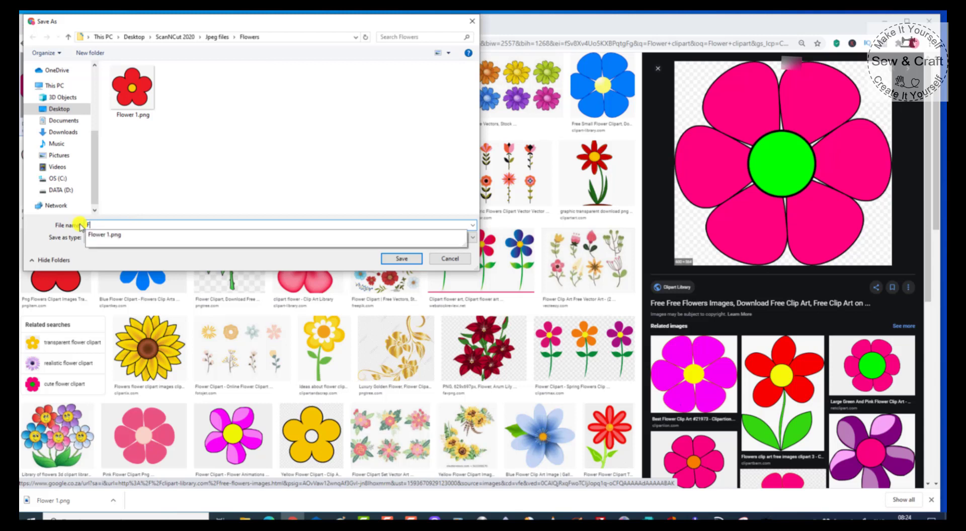
text(lower 2)
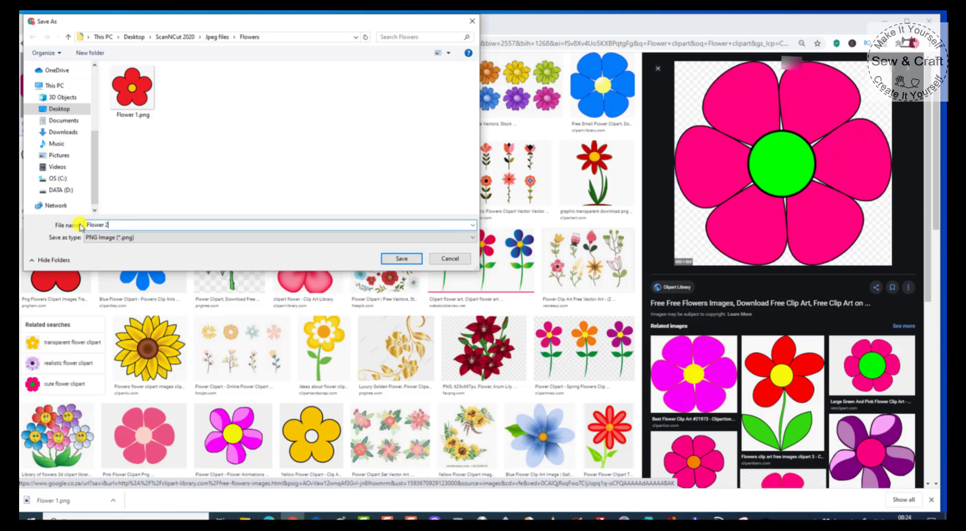
key(Return)
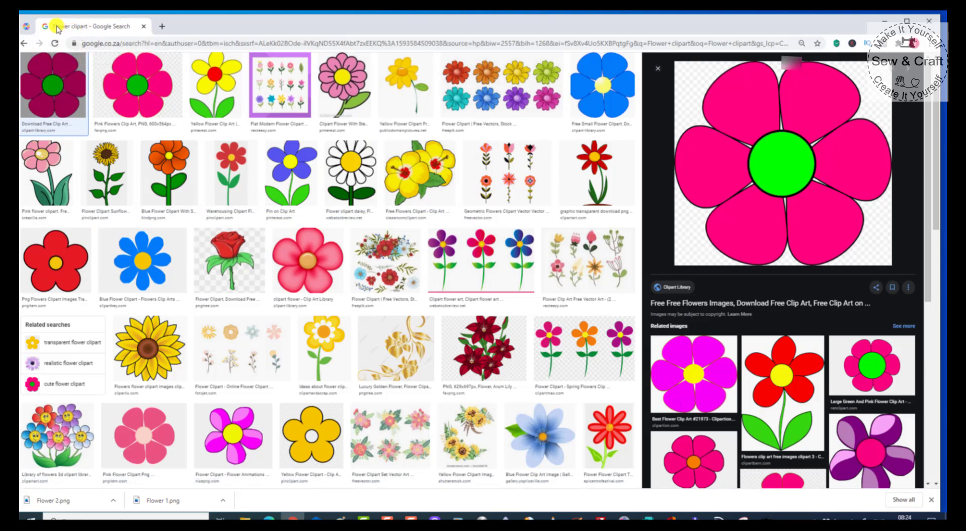
- Close the flower preview and change the image search to "bunny clipart"
click(656, 69)
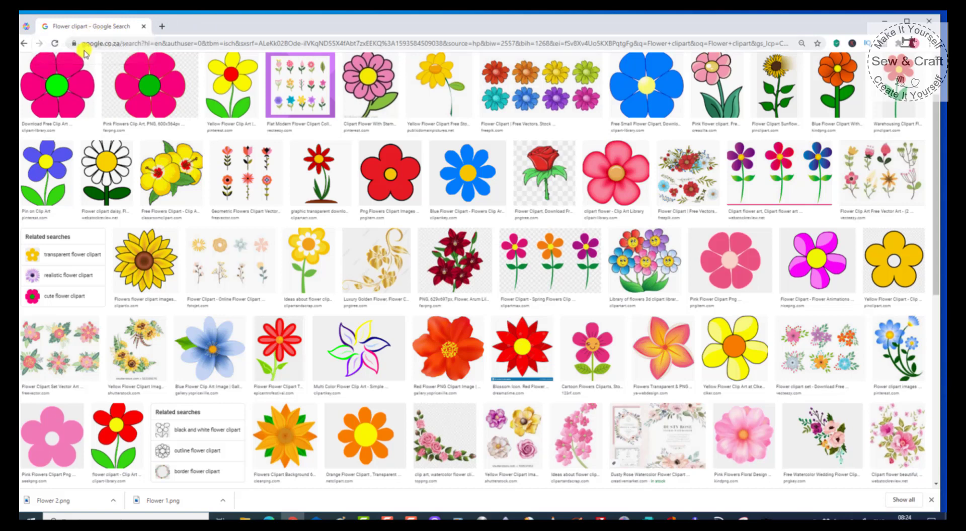
scroll(312, 101, up, 2)
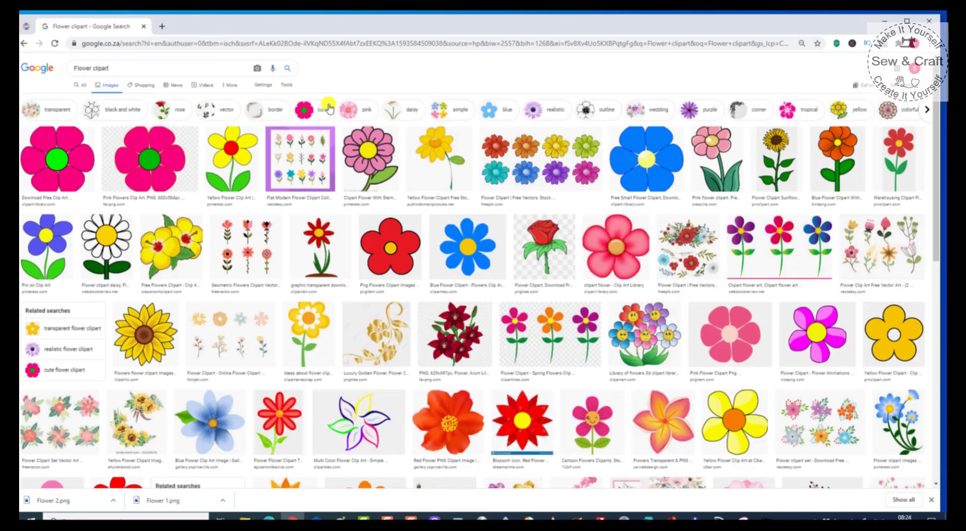
click(75, 67)
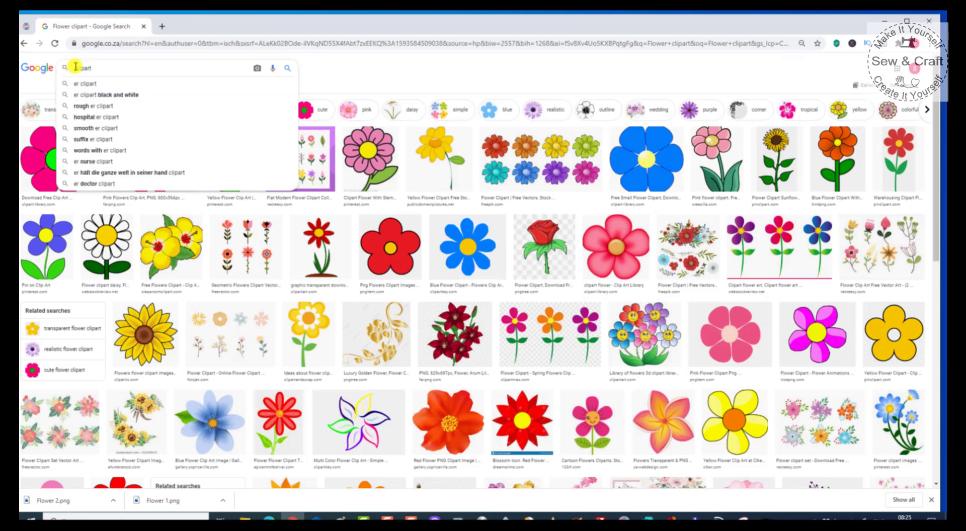
text(bunny)
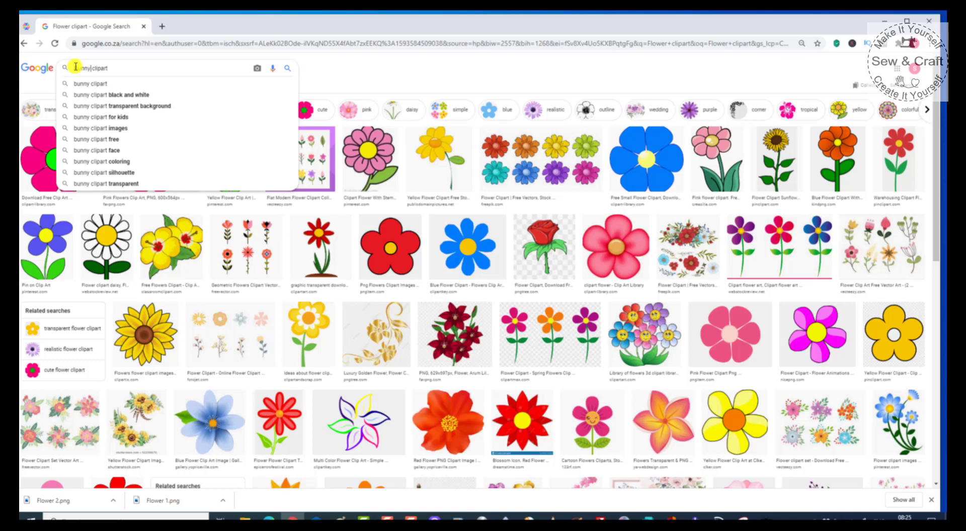
key(Return)
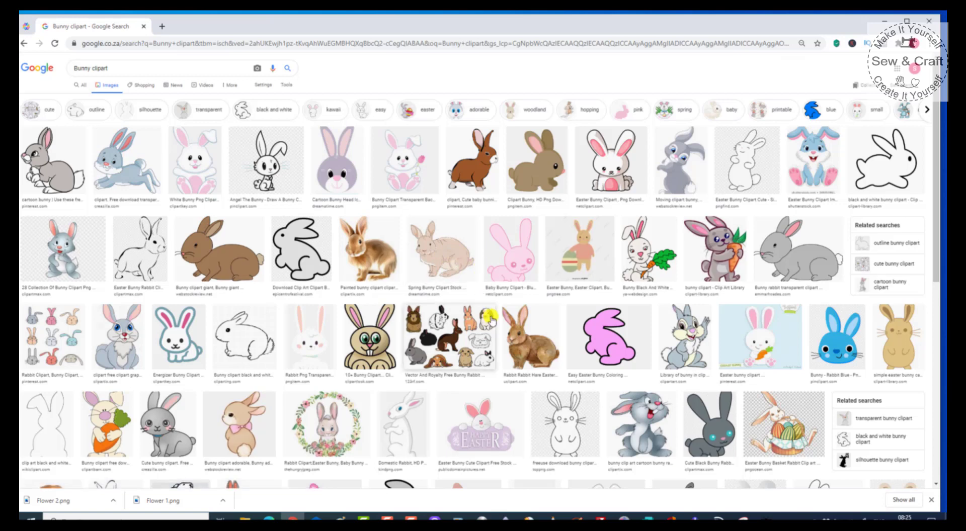
- Start saving the black and white outline bunny image, with Jpeg files as the destination folder
click(874, 171)
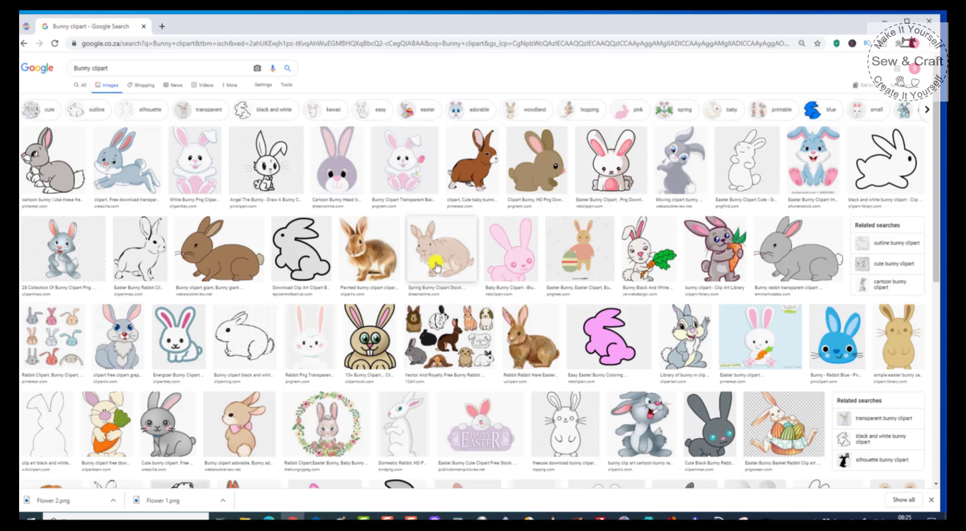
right_click(869, 176)
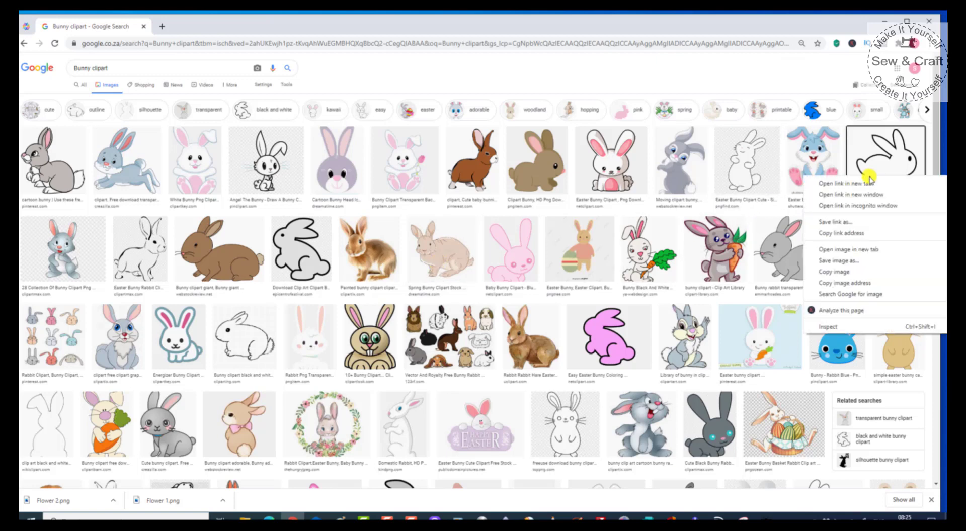
click(829, 261)
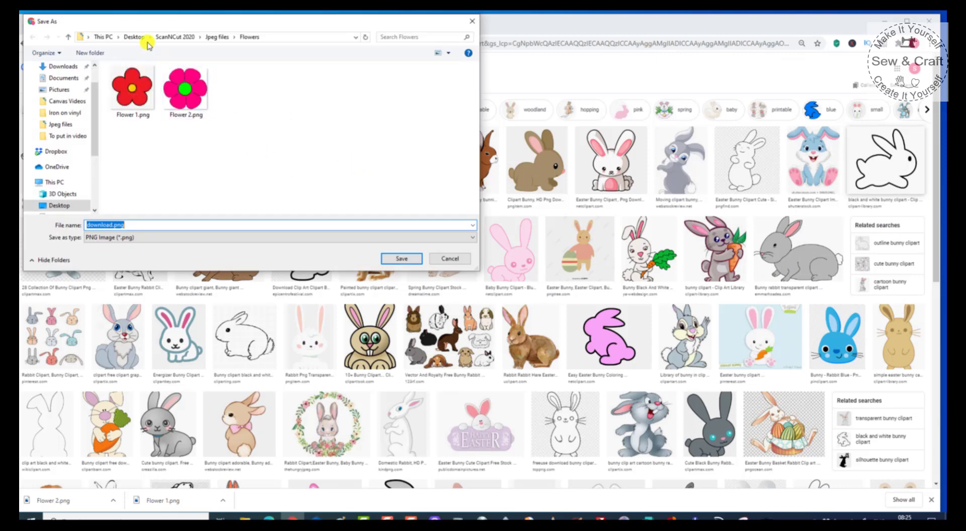
click(216, 37)
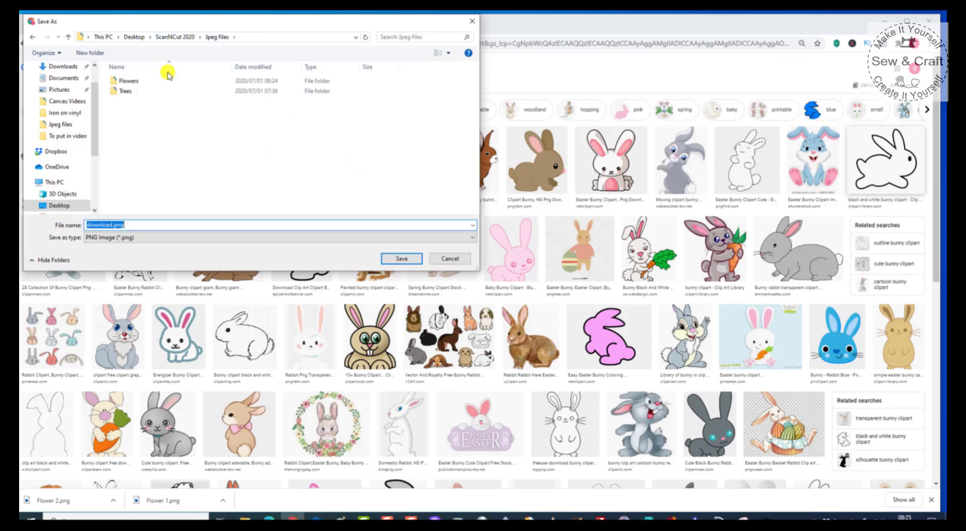
- Create a new folder called Bunnies inside the Jpeg files folder
right_click(135, 150)
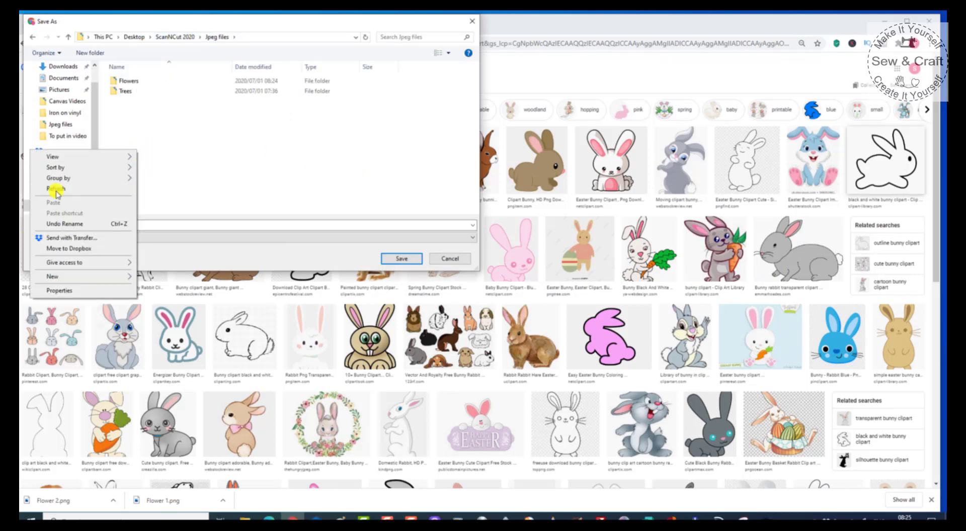
mouse_move(124, 276)
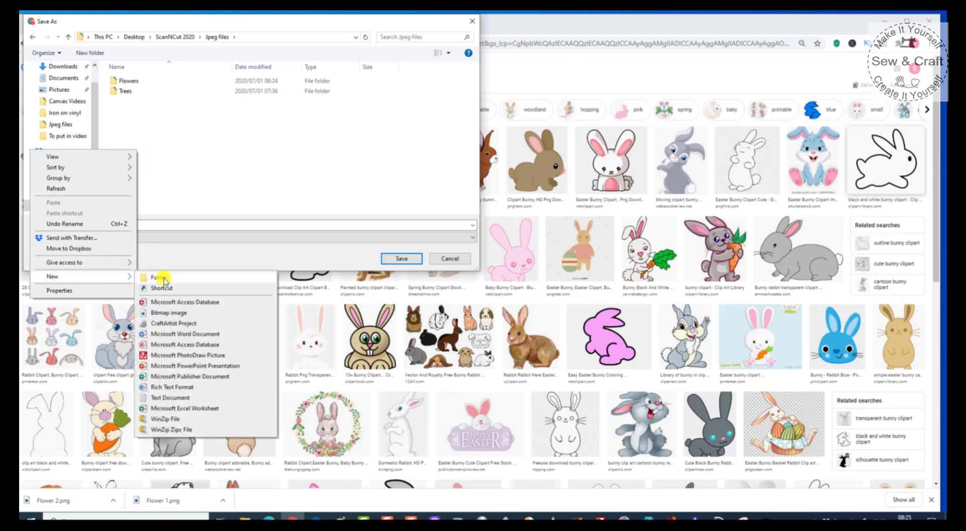
click(160, 278)
text(Bun)
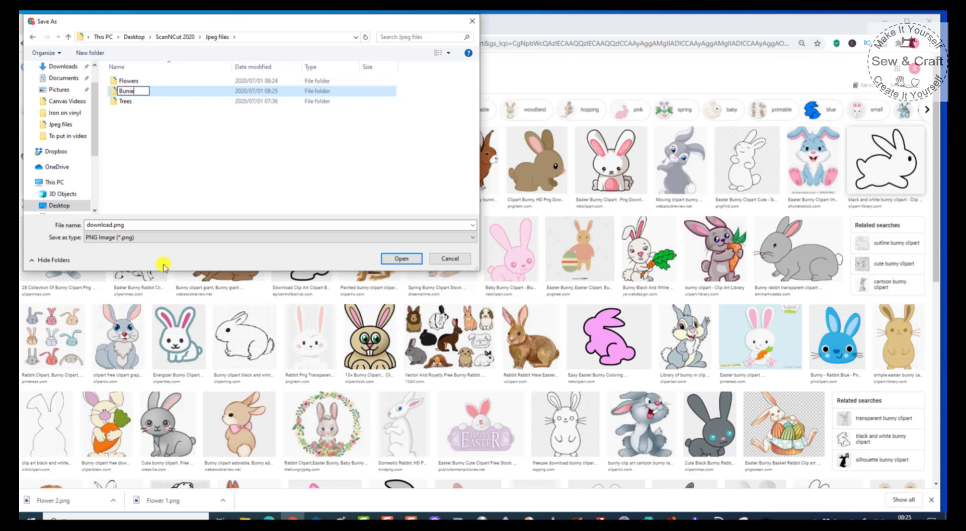
text(nies)
key(Return)
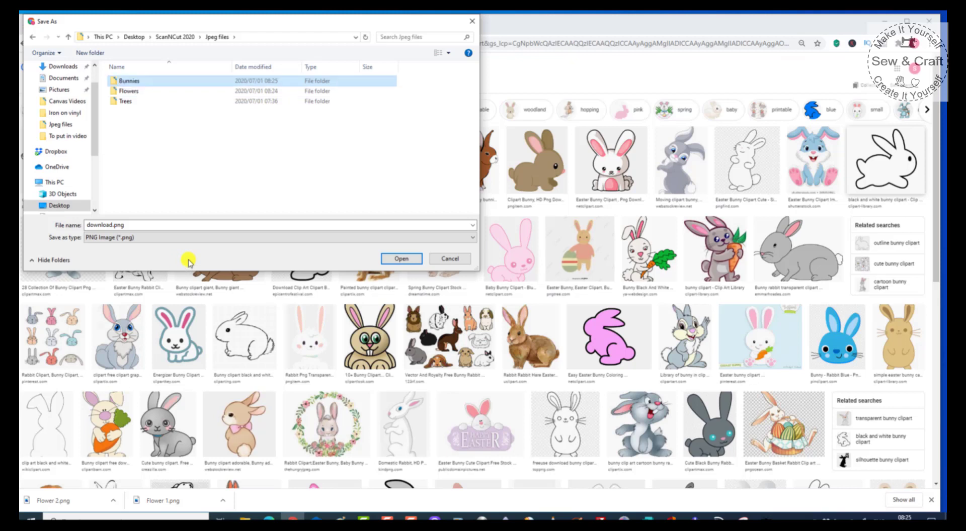
- Save the outline bunny image in the Bunnies folder as Bunny 1
double_click(119, 82)
drag(146, 224, 22, 225)
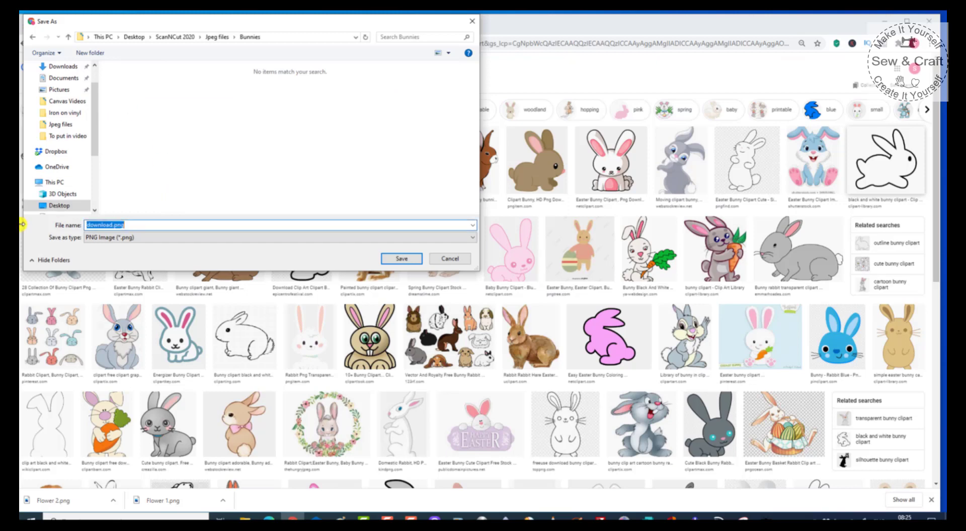
text(Bunny 1)
key(Return)
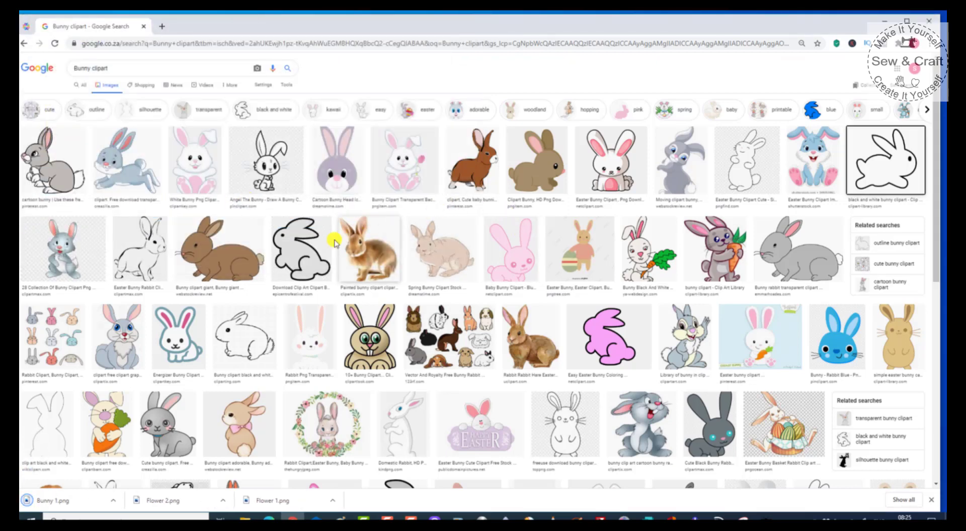
- Save the thick-outlined sitting bunny from the second row of results as Bunny 2 in the Bunnies folder
right_click(303, 263)
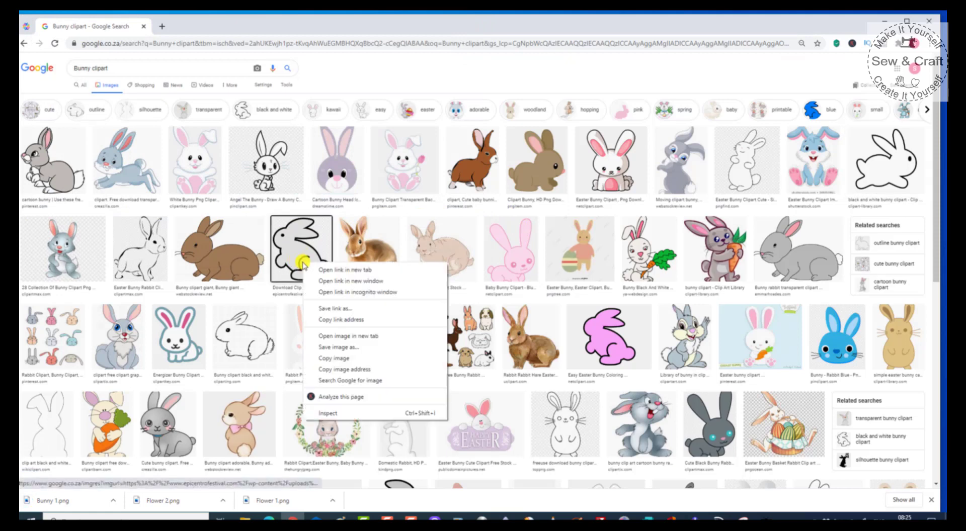
click(313, 347)
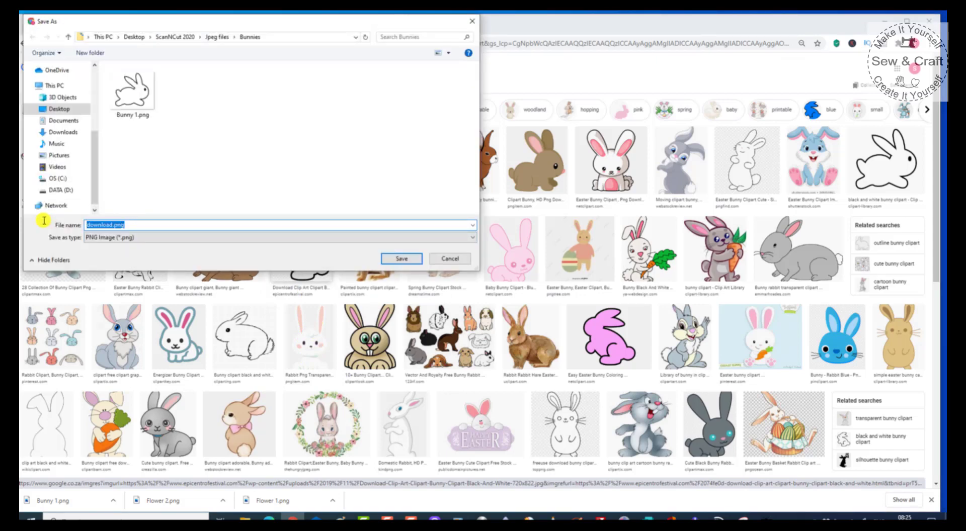
text(Bunny 2)
key(Return)
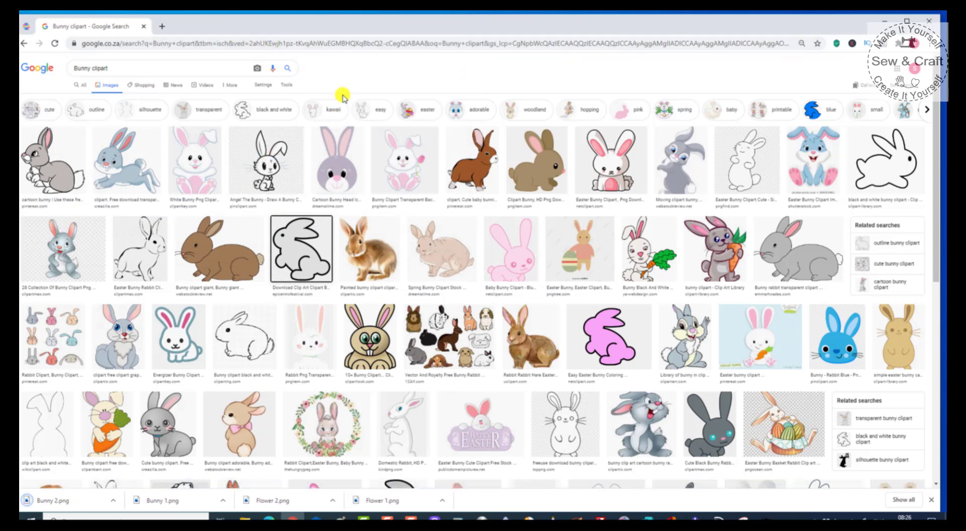
- Close the image search, switch to CanvasWorkspace and start Normal Tracing
click(143, 29)
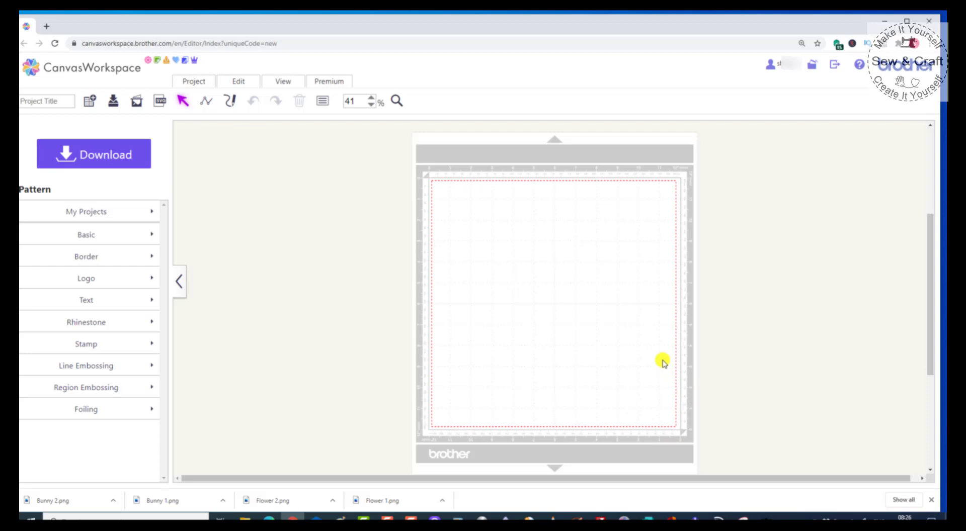
click(136, 106)
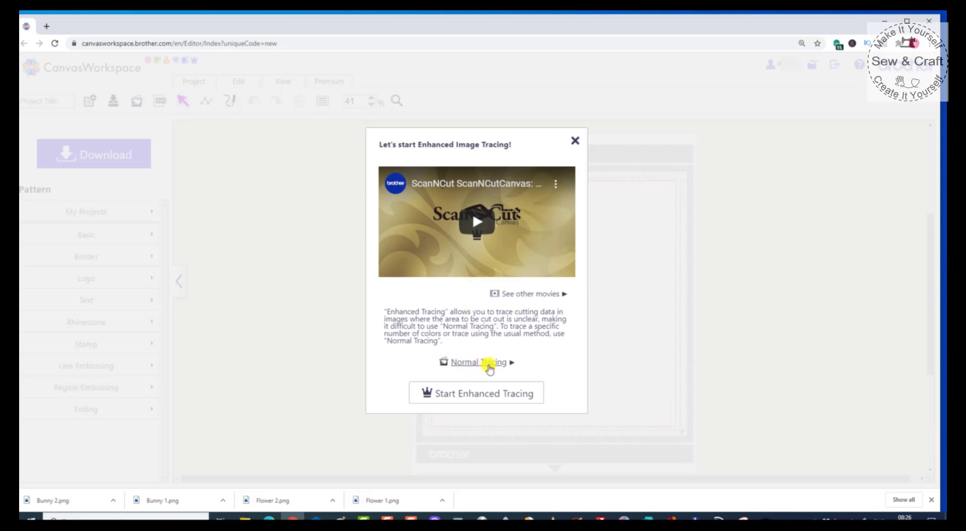
click(487, 365)
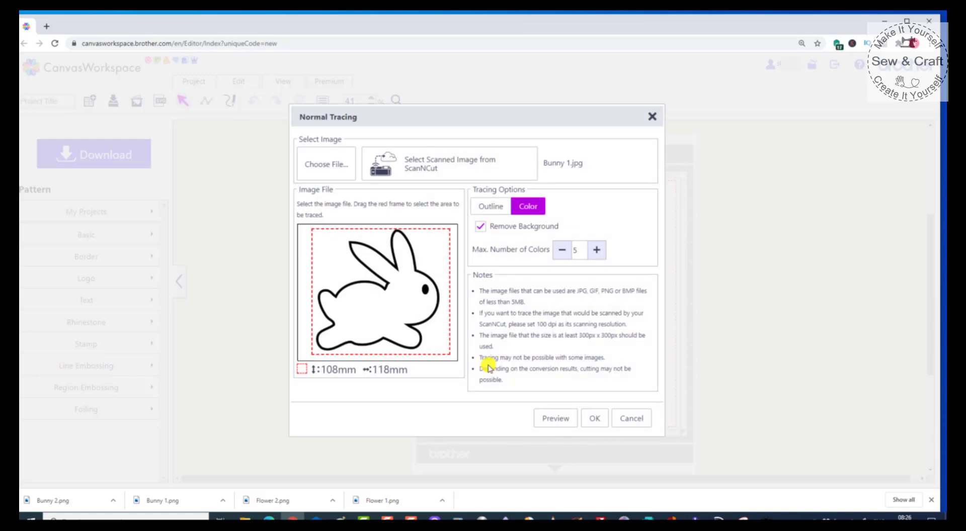
- Load Bunny 1.png from the Bunnies folder under ScanNCut 2020, Jpeg files as the image to trace
click(332, 165)
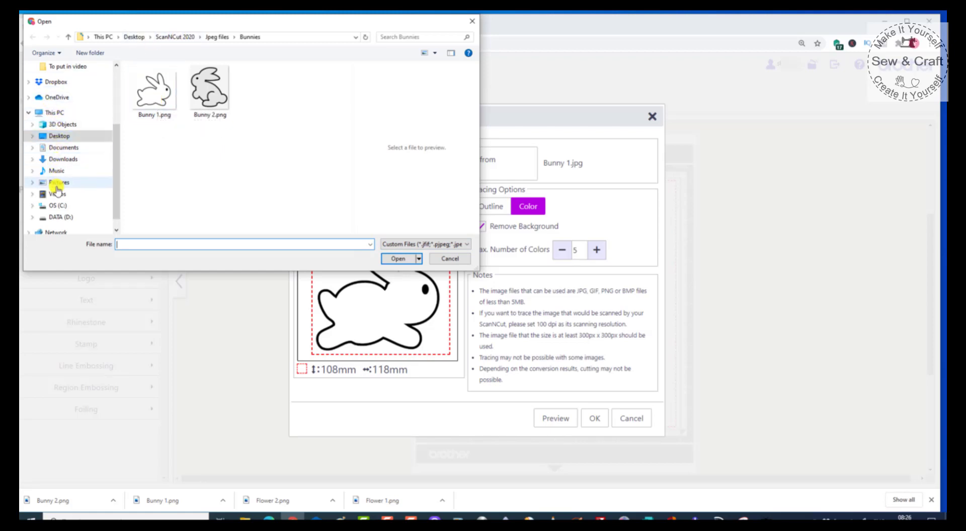
click(58, 136)
click(164, 115)
double_click(165, 114)
double_click(155, 82)
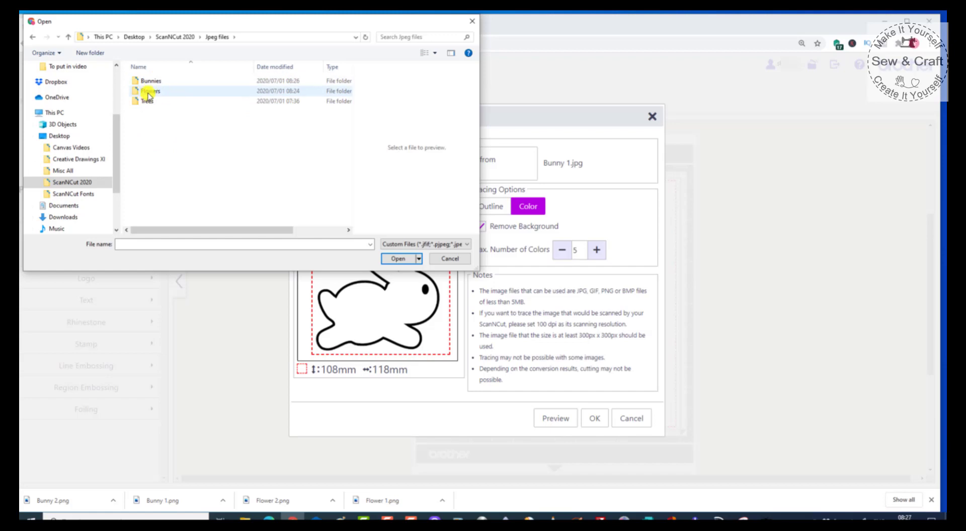
double_click(152, 82)
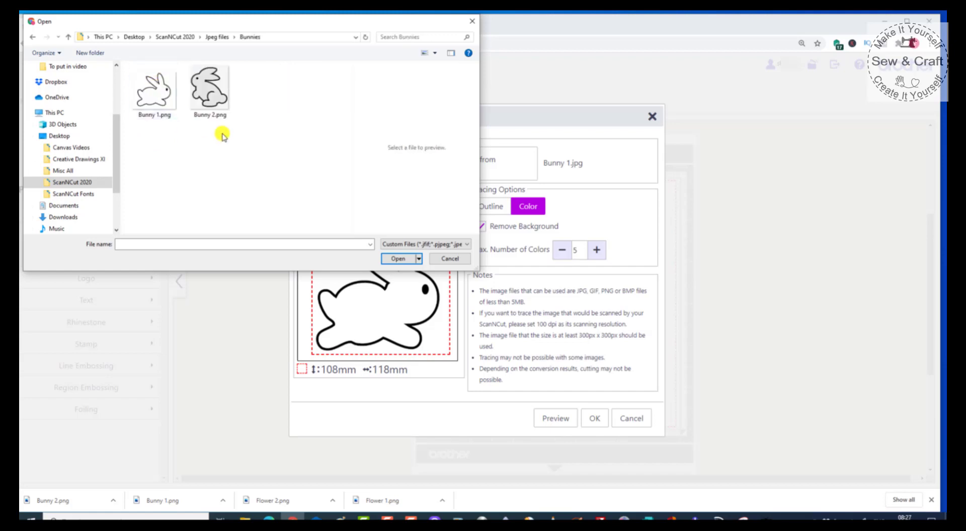
click(157, 100)
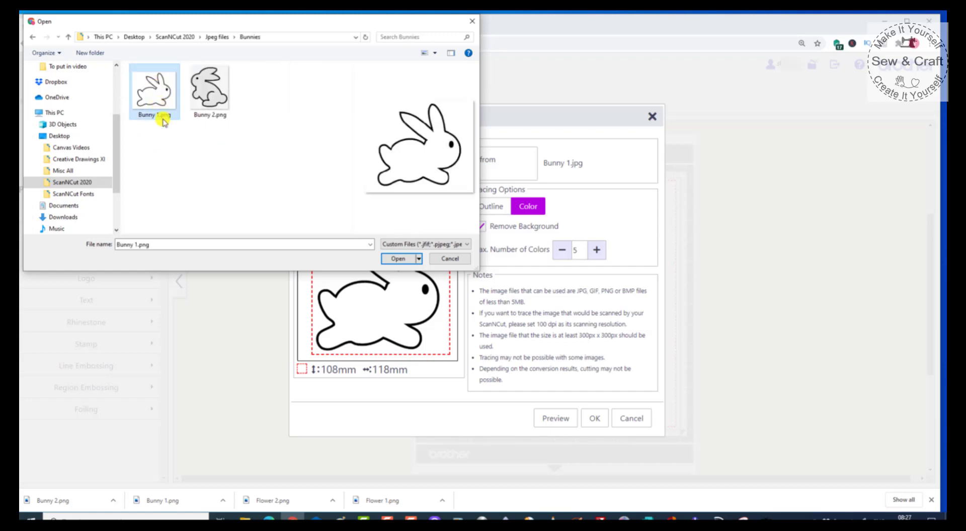
click(399, 259)
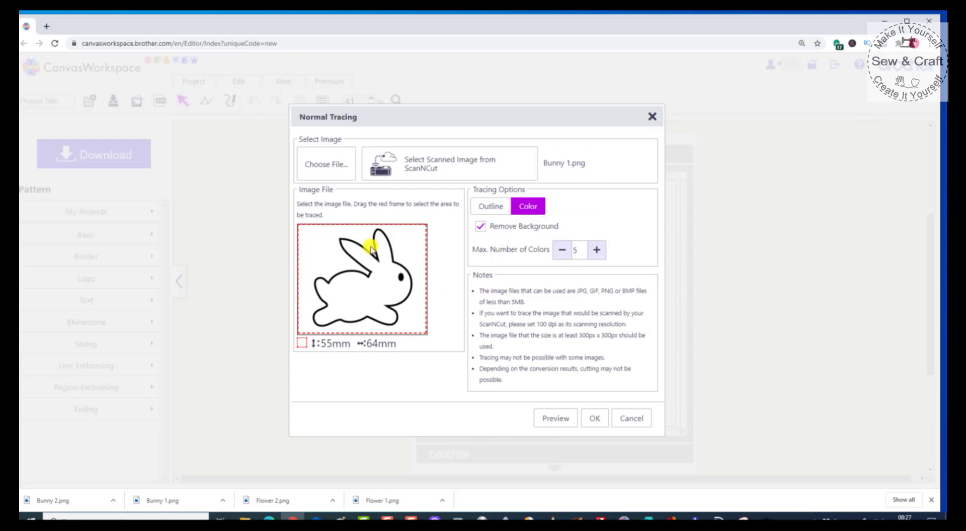
- Trace the bunny in Color mode within a frame about 54 mm high and 62 mm wide, pasting the image on the work area
click(491, 207)
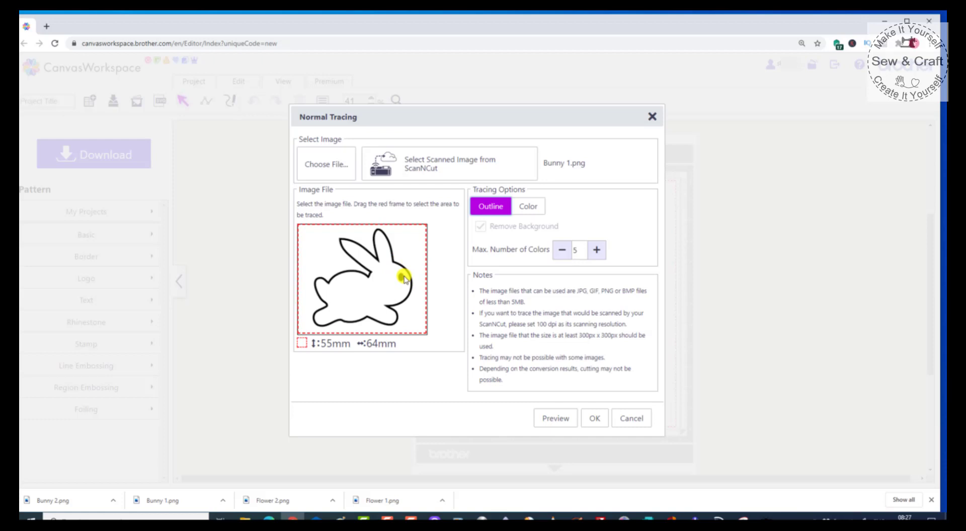
click(531, 211)
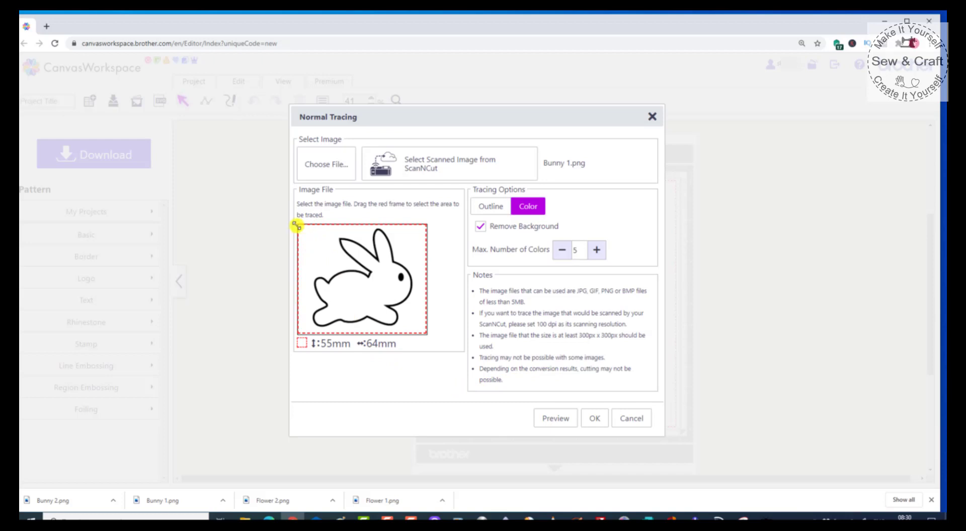
drag(300, 229, 303, 226)
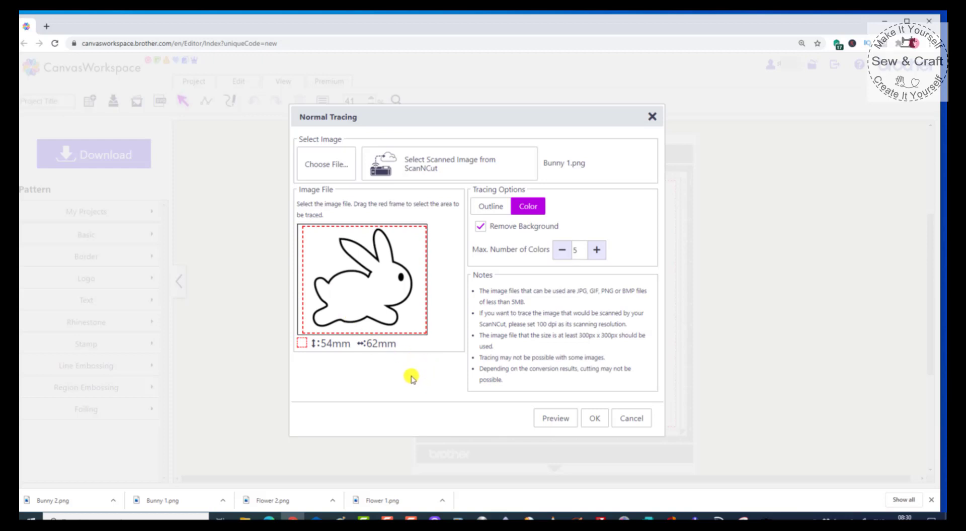
click(594, 422)
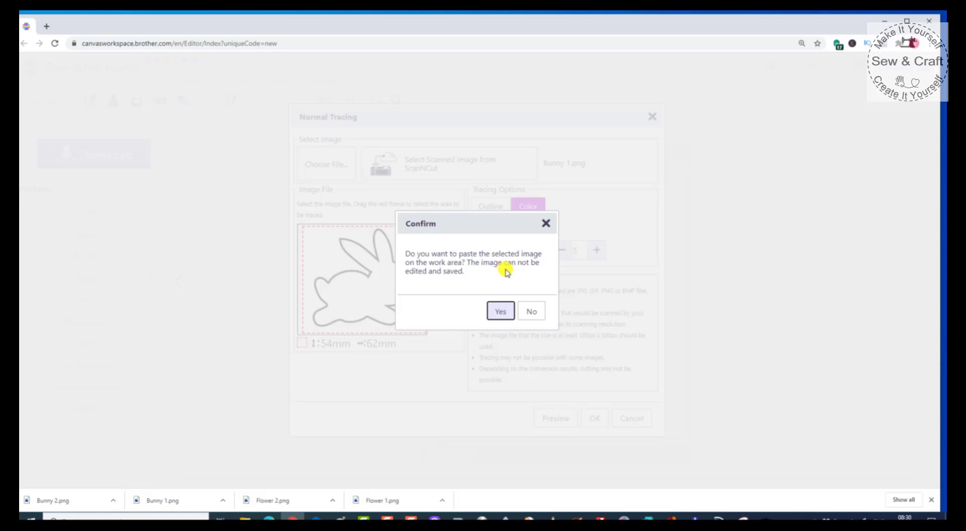
click(499, 311)
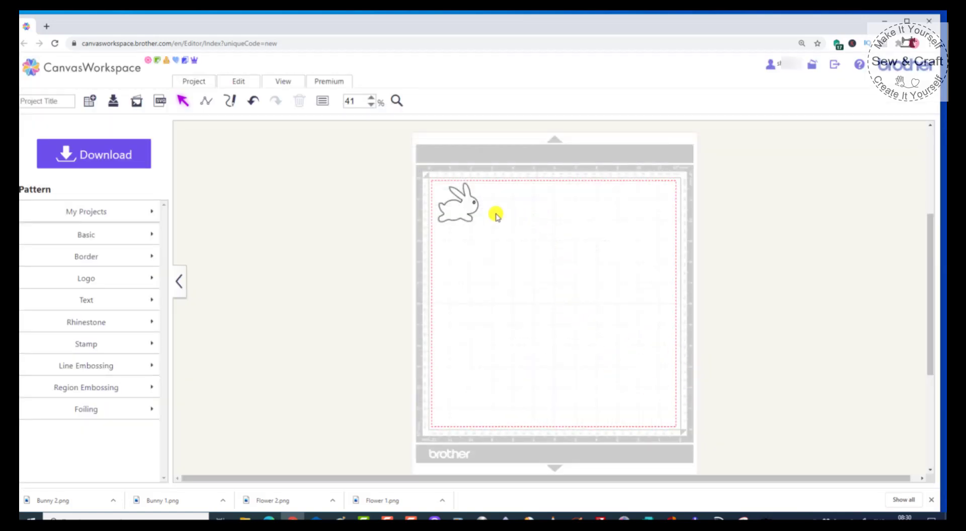
- Move the traced bunny beside the pasted grey image and delete the extra eye outline left on that image
click(373, 103)
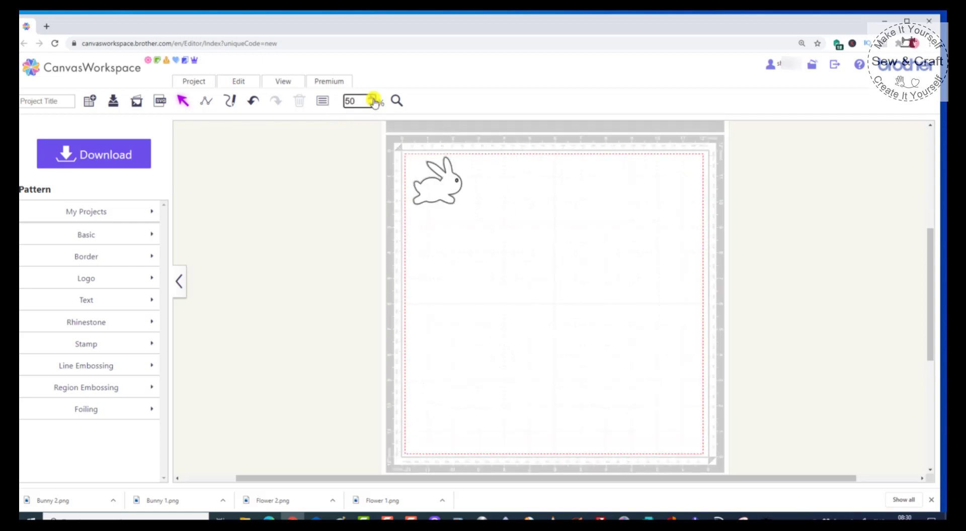
click(371, 99)
drag(929, 281, 933, 249)
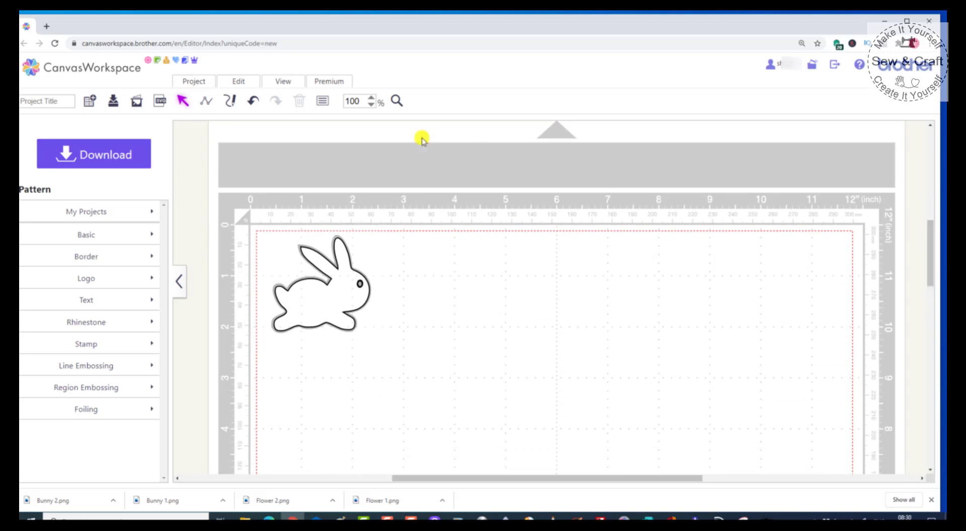
click(371, 98)
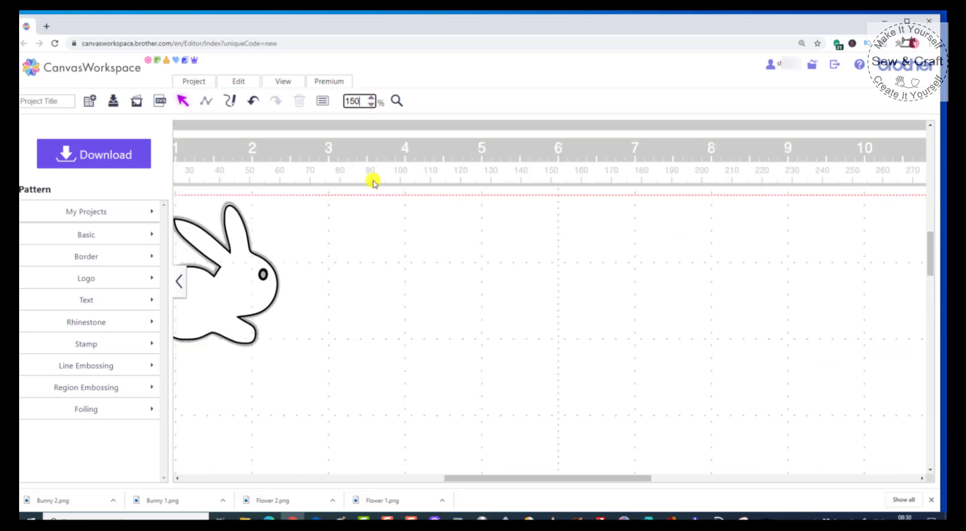
drag(495, 480, 422, 488)
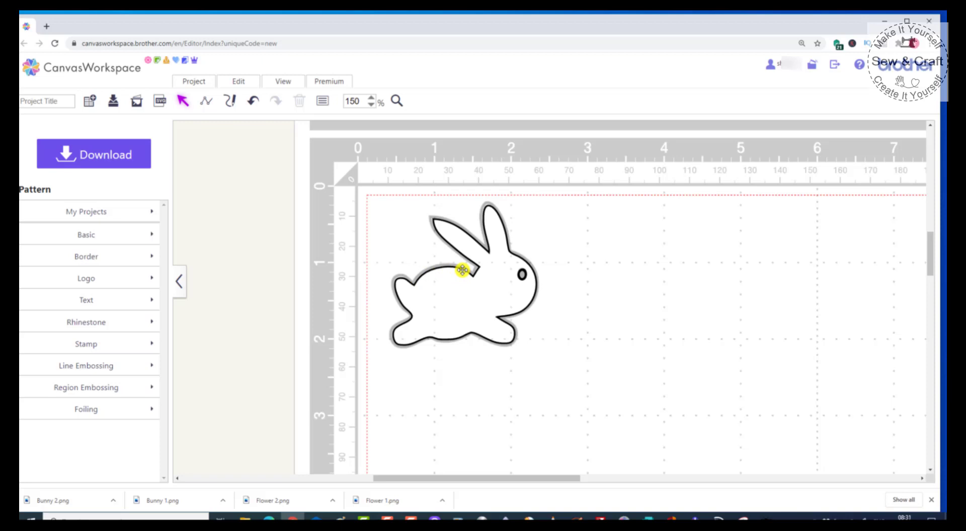
click(461, 270)
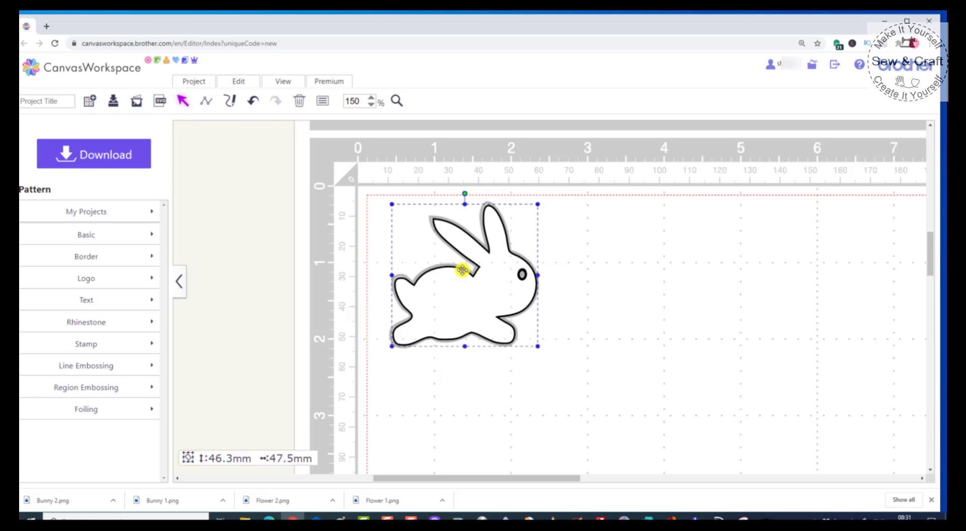
drag(461, 263, 673, 277)
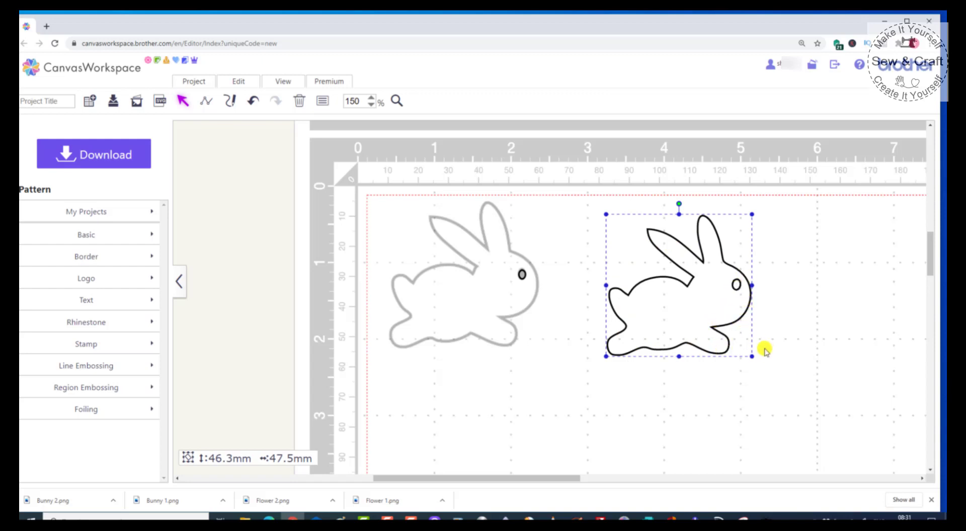
click(522, 275)
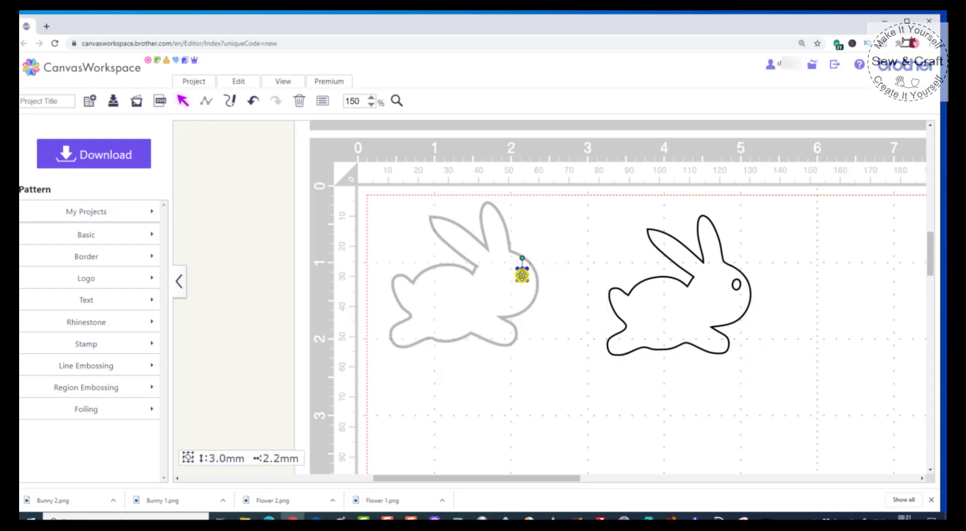
click(521, 308)
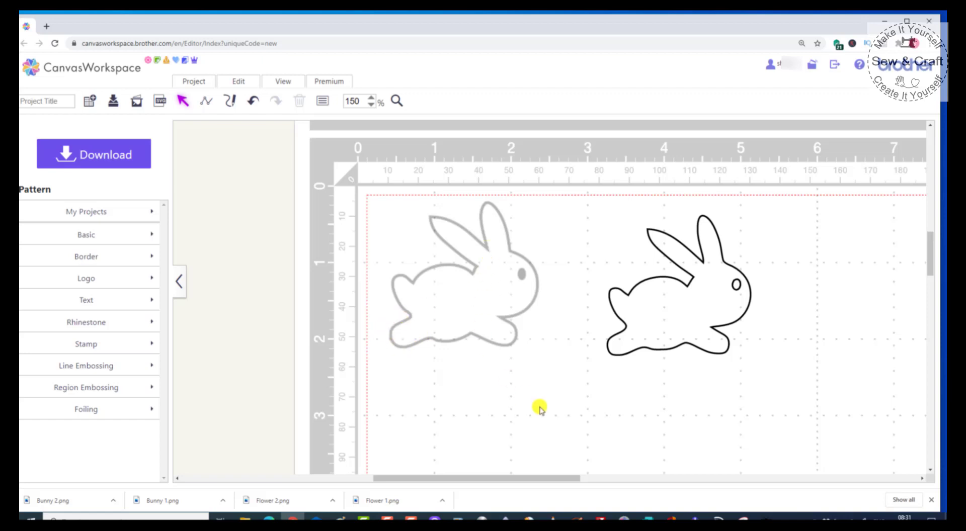
- Move the traced bunny lower on the mat and enlarge it to about 85 mm high and 87 mm wide
click(699, 259)
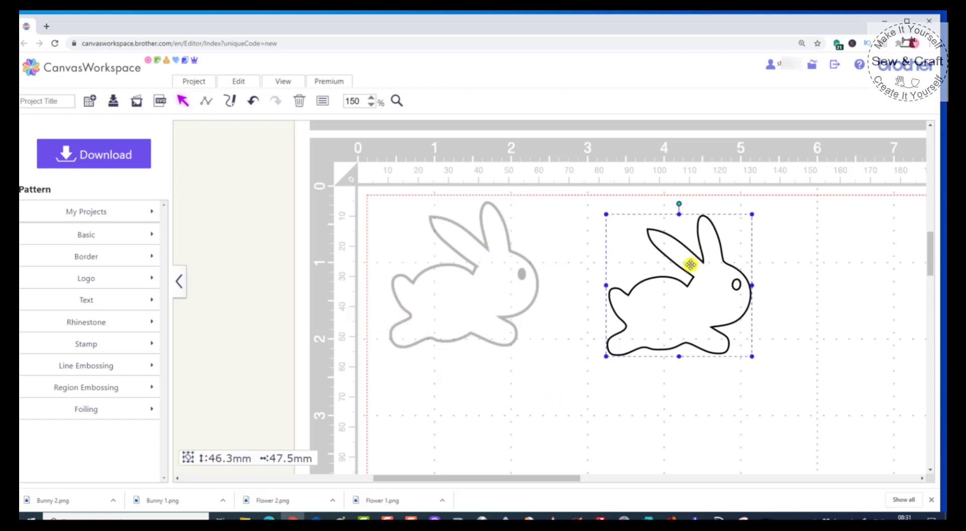
drag(699, 347, 655, 422)
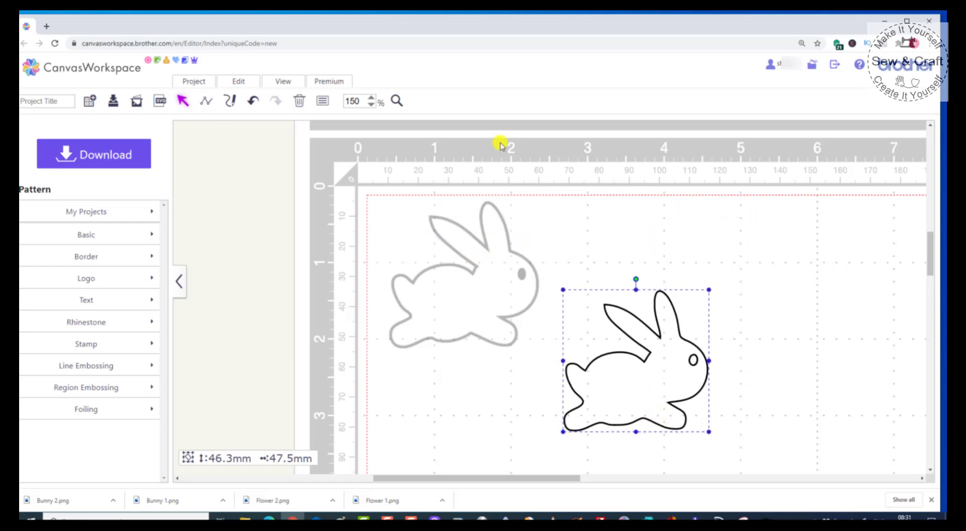
drag(929, 240, 928, 264)
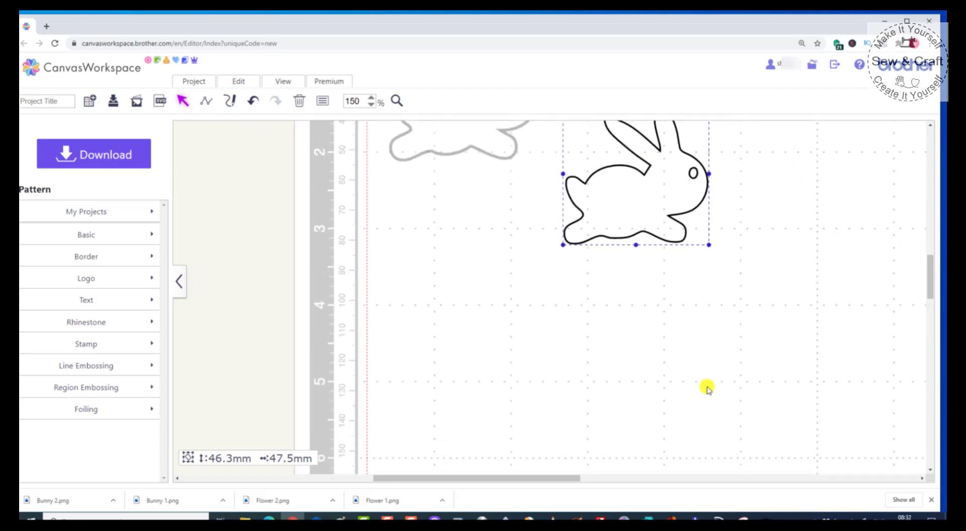
drag(571, 478, 600, 478)
drag(567, 224, 714, 393)
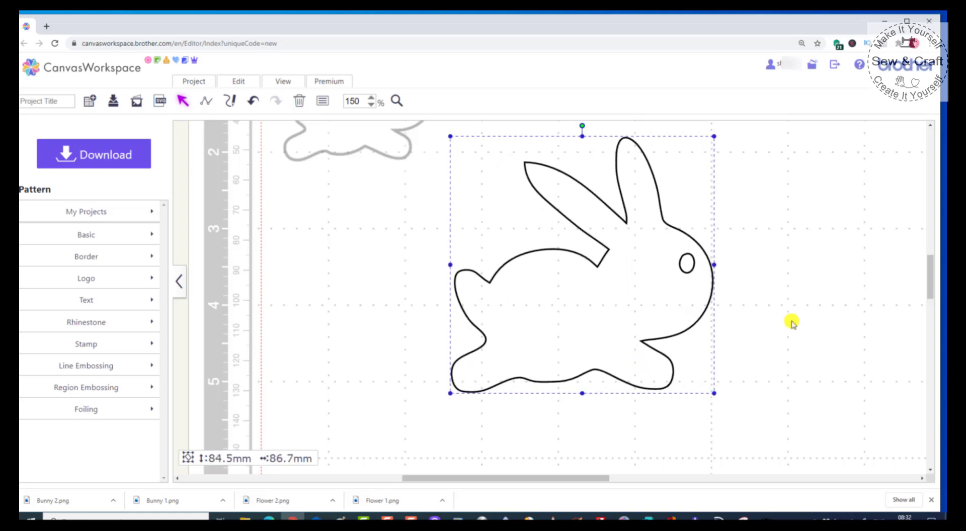
click(810, 314)
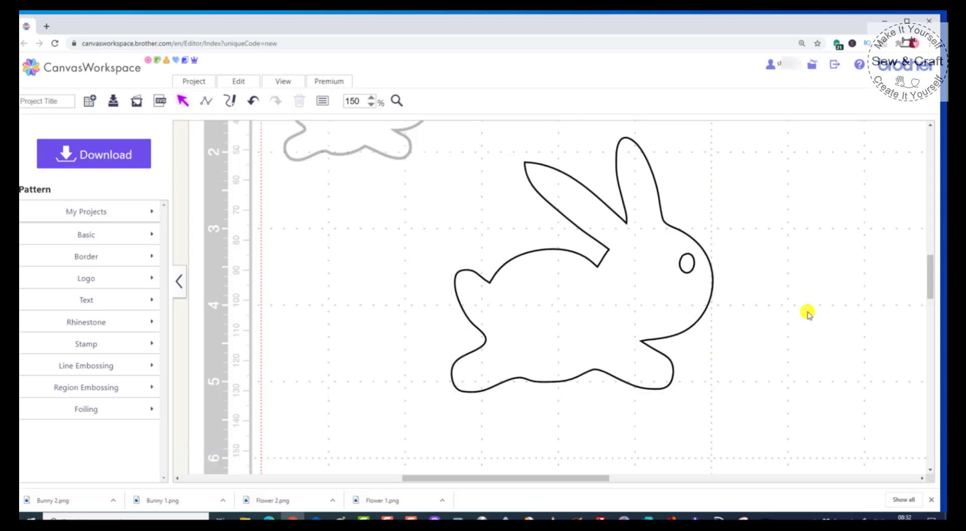
- Add a text object in the serif font sampled near the end of the font list and place it below the bunny
click(121, 304)
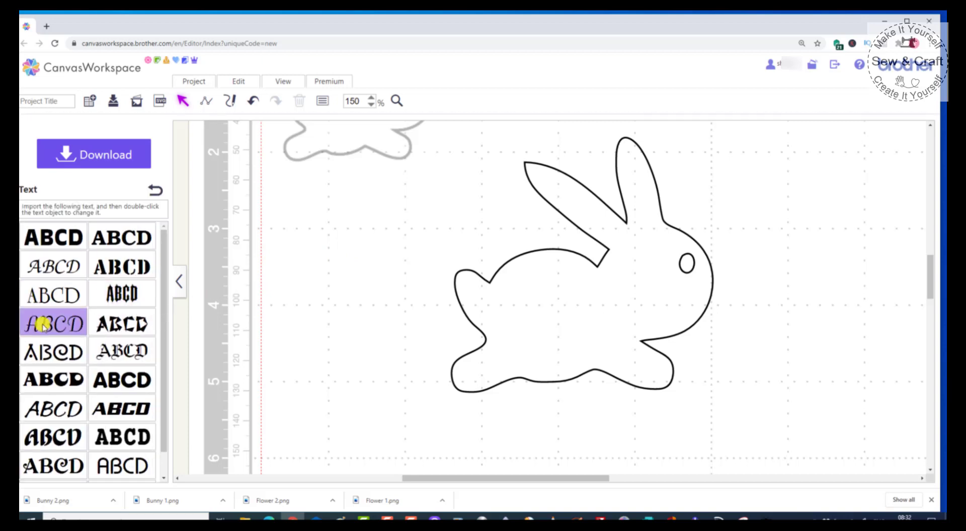
click(66, 465)
drag(379, 155, 558, 419)
scroll(567, 138, down, 4)
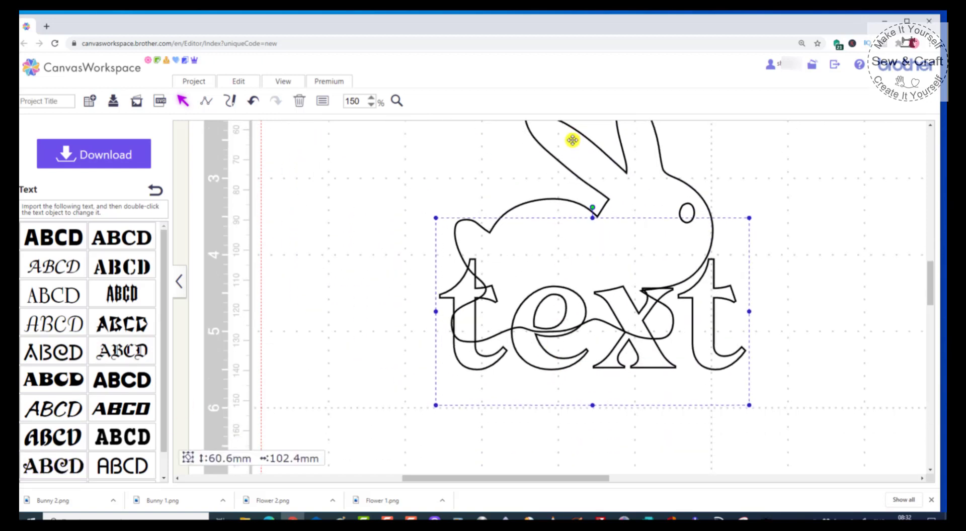
drag(558, 317, 550, 406)
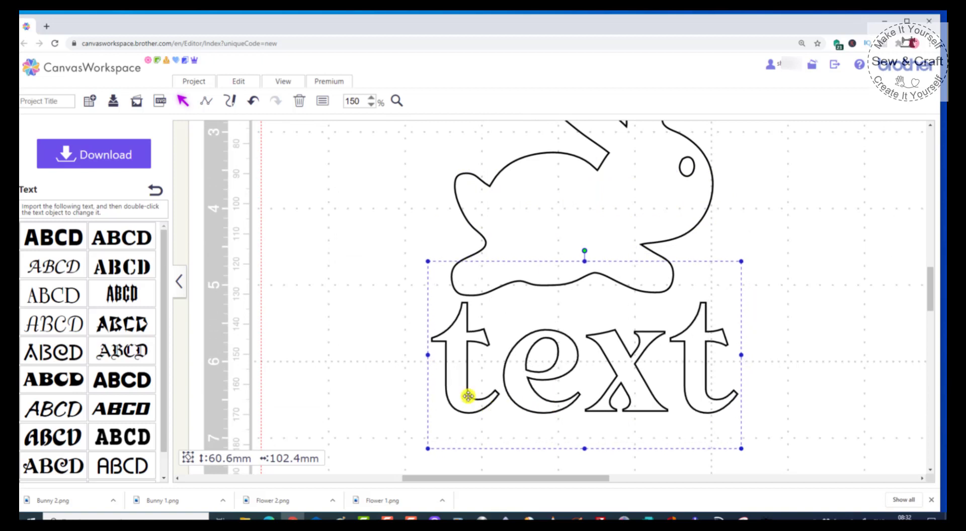
- Replace the placeholder wording of the text object with "Bunny"
double_click(441, 383)
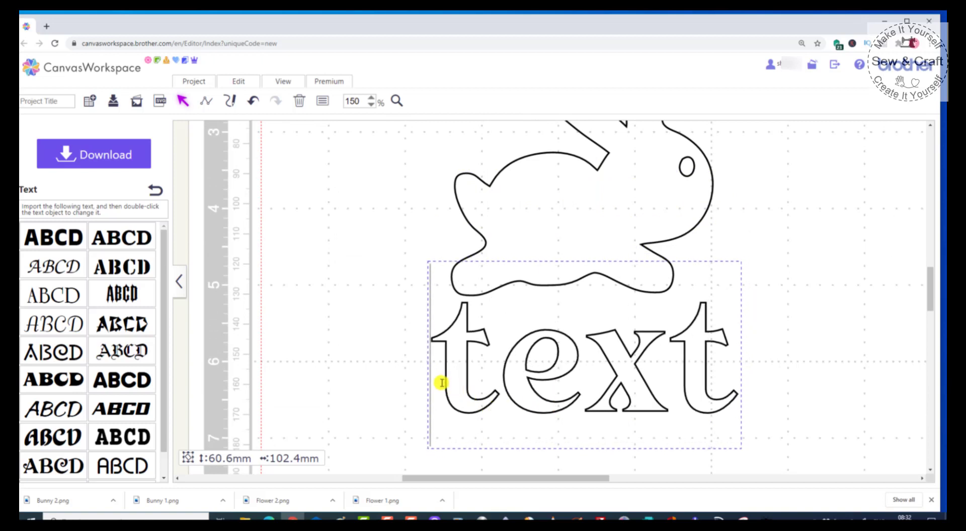
text(Bu)
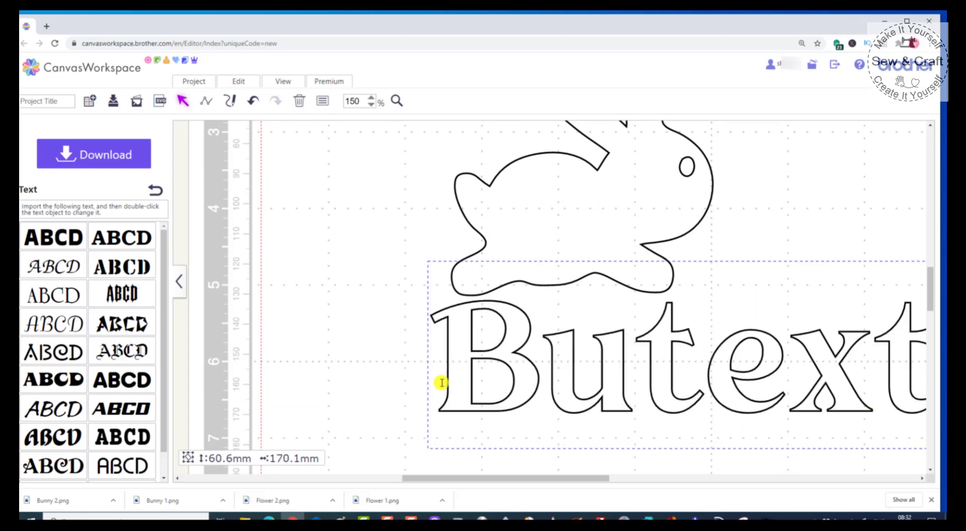
text(nny)
key(Delete)
key(Delete)
key(Delete)
key(Delete)
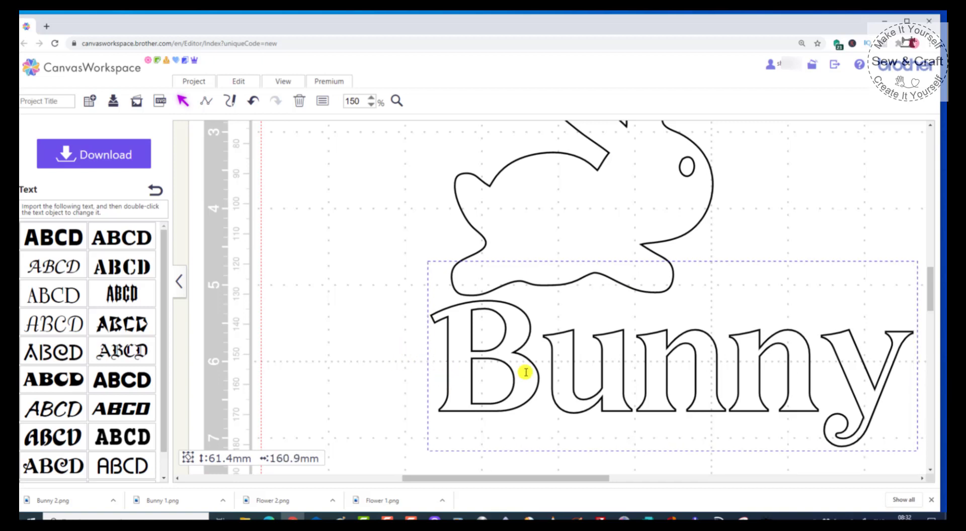
click(372, 213)
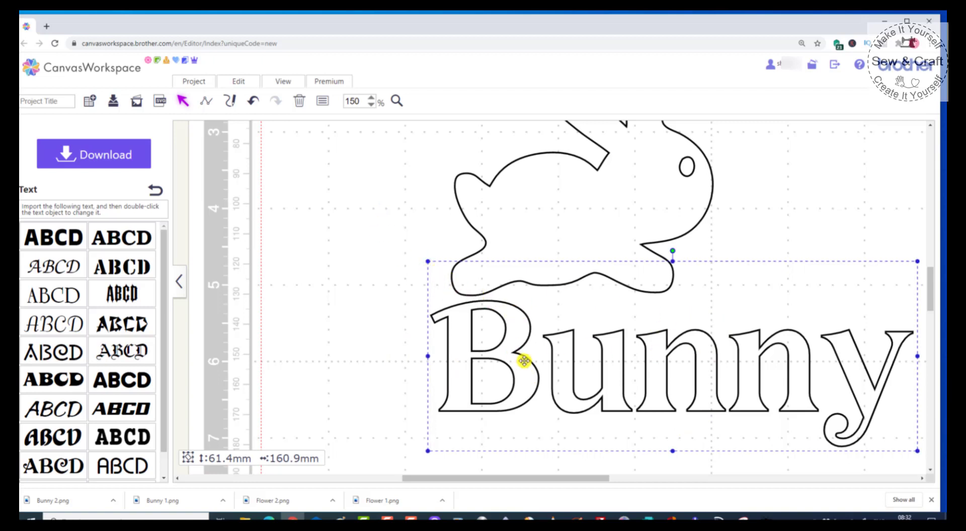
- Shrink the "Bunny" text to about 14 mm high and 37 mm wide and place it beside the bunny's front foot
drag(429, 263, 551, 354)
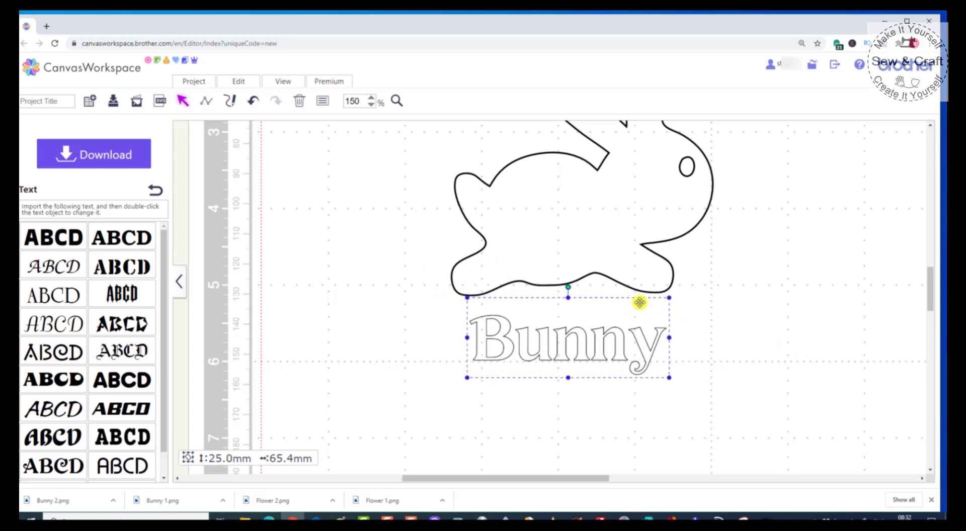
drag(666, 299, 600, 222)
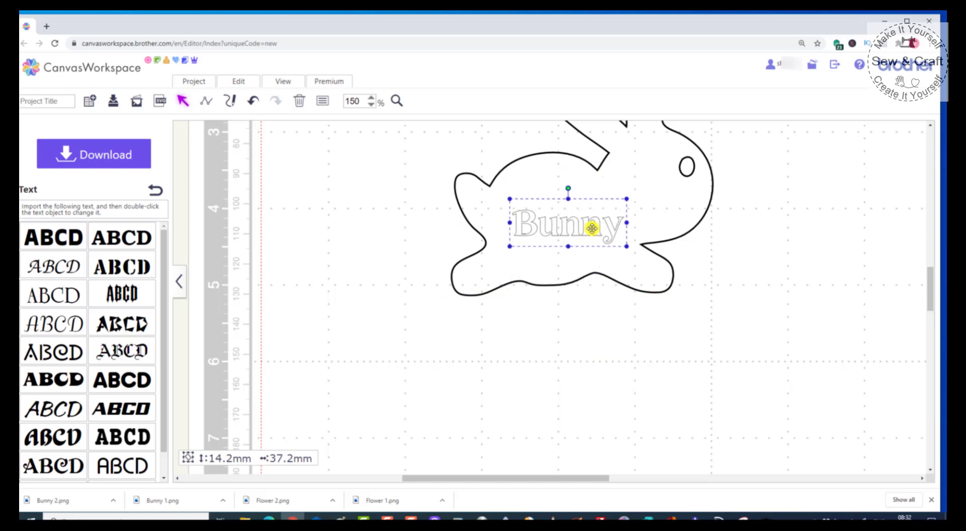
scroll(782, 311, up, 2)
drag(565, 330, 754, 369)
click(765, 323)
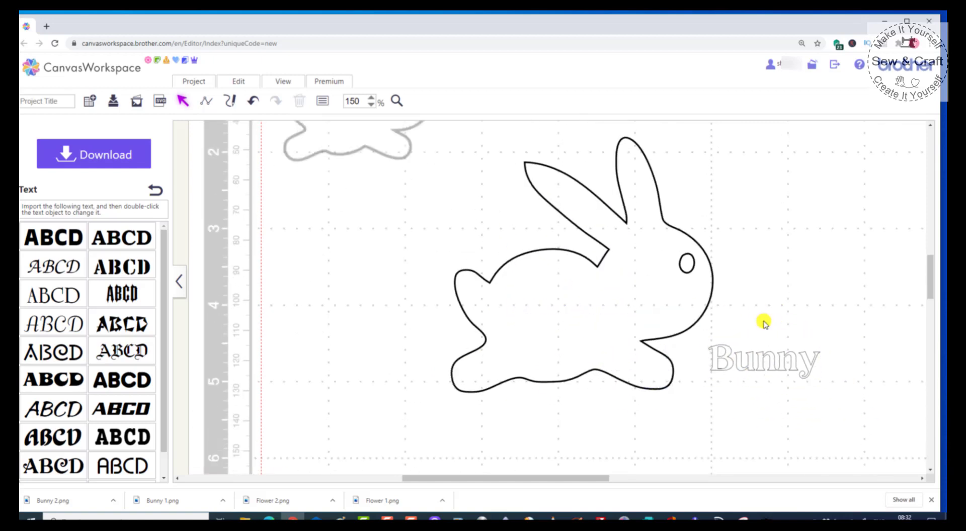
- Move the "Bunny" text directly beneath the bunny's feet, keeping it selected
click(765, 352)
drag(764, 323, 589, 419)
scroll(614, 272, down, 5)
click(621, 247)
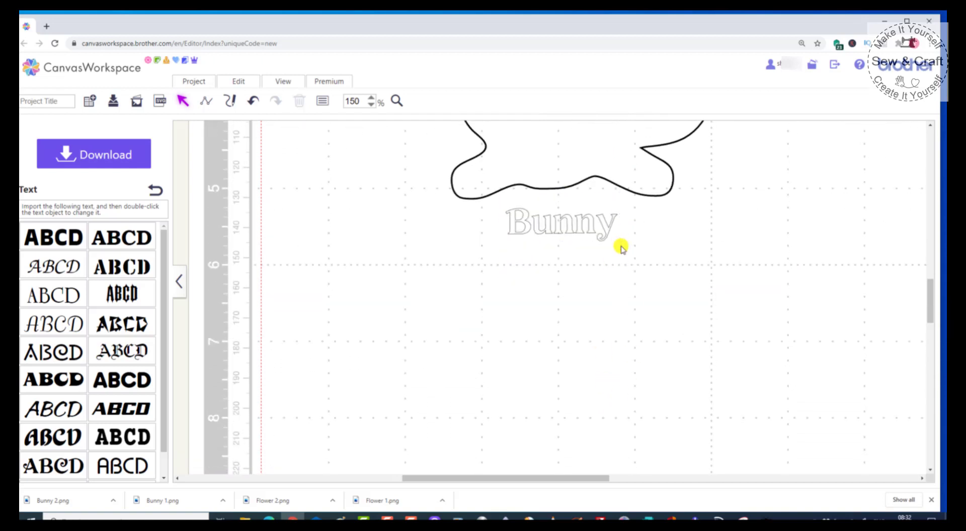
click(598, 227)
click(620, 245)
click(606, 235)
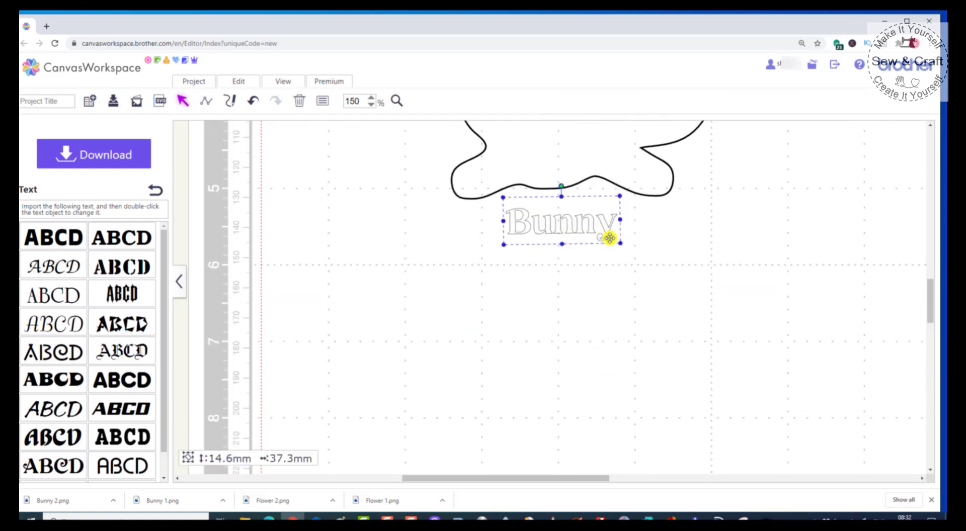
- Resize the "Bunny" text beneath the bunny to about 26 mm high and 68 mm wide and rotate it level
drag(621, 246, 575, 242)
drag(568, 190, 568, 193)
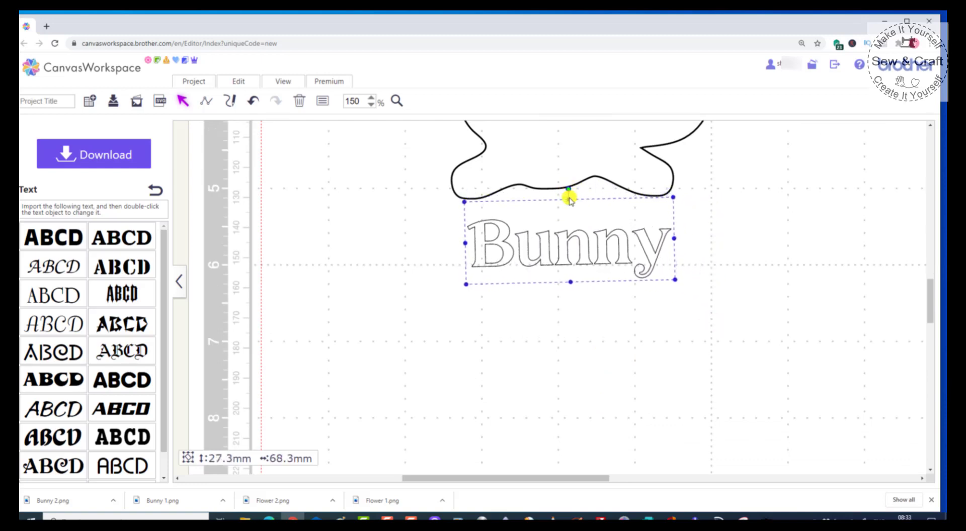
click(725, 267)
drag(558, 237, 570, 198)
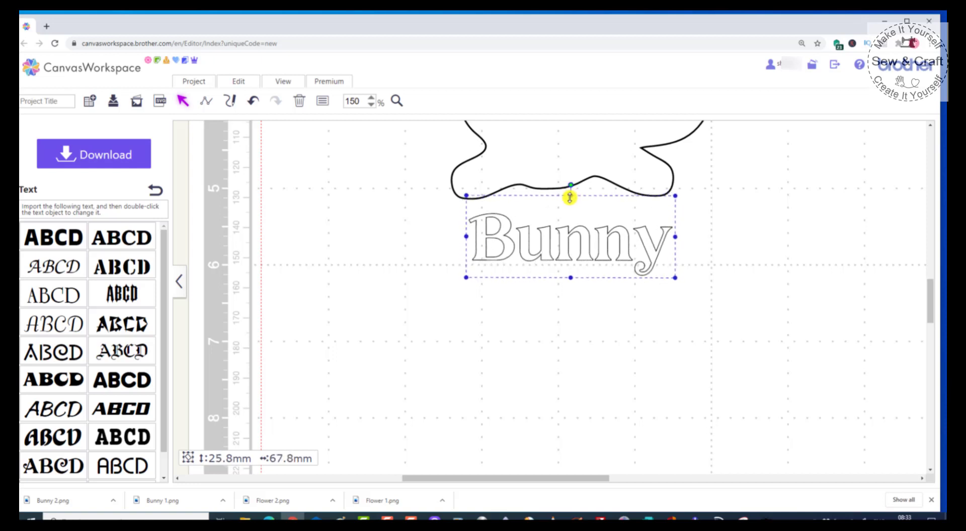
scroll(782, 297, up, 5)
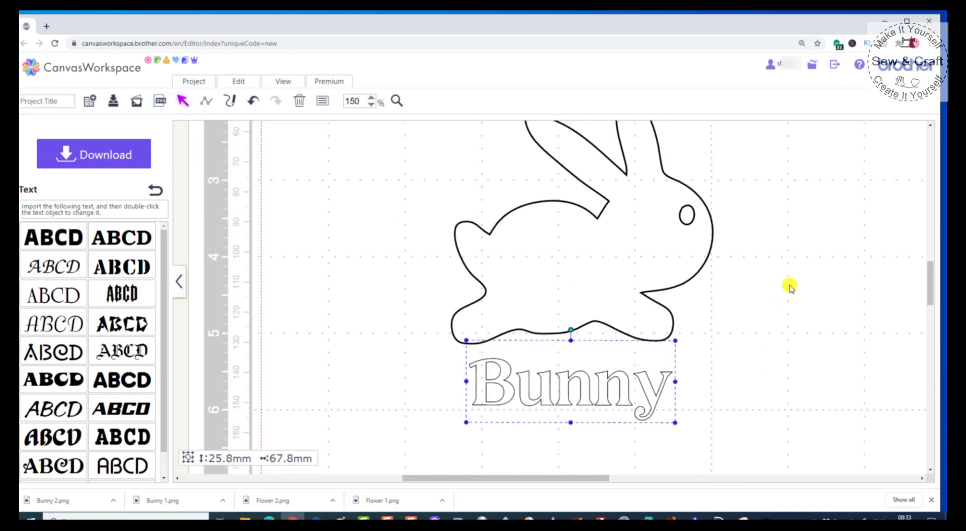
click(790, 287)
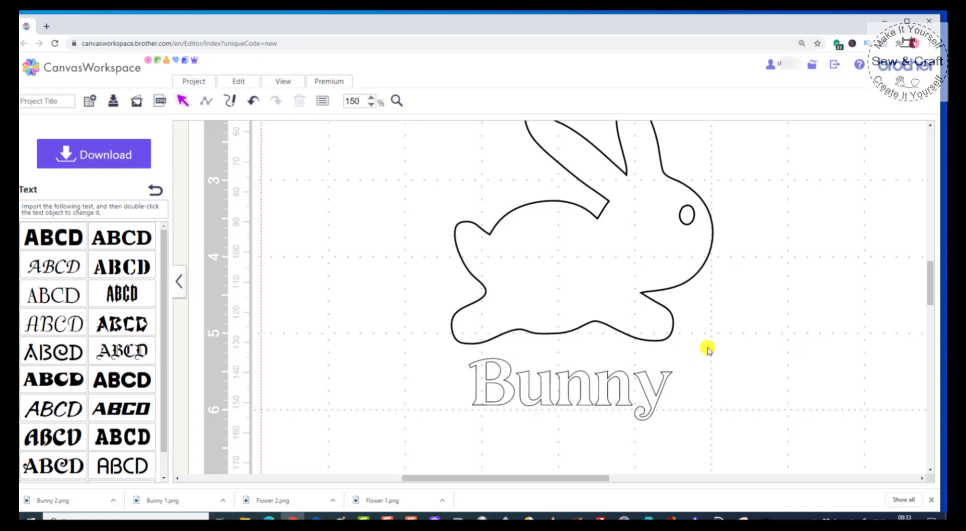
- Select all objects, group the traced bunny with the "Bunny" text, and shift the group slightly right and up on the mat
mouse_move(930, 300)
mouse_down()
mouse_move(931, 270)
mouse_move(931, 296)
mouse_up()
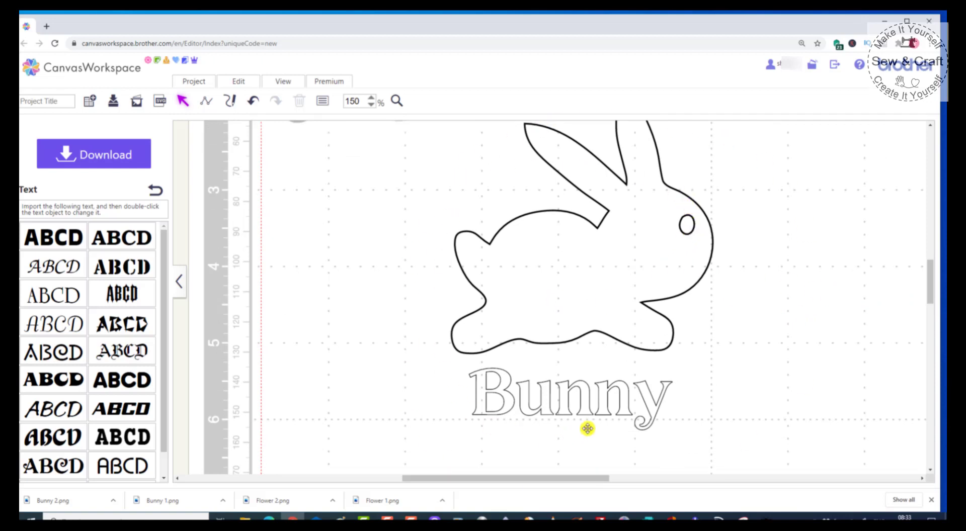
key(ctrl+minus)
key(ctrl+minus)
key(ctrl+minus)
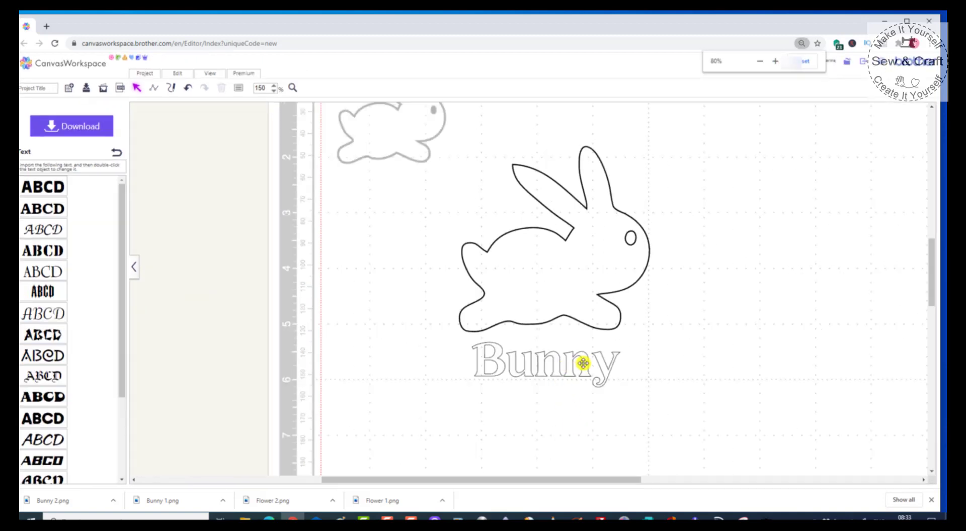
click(555, 184)
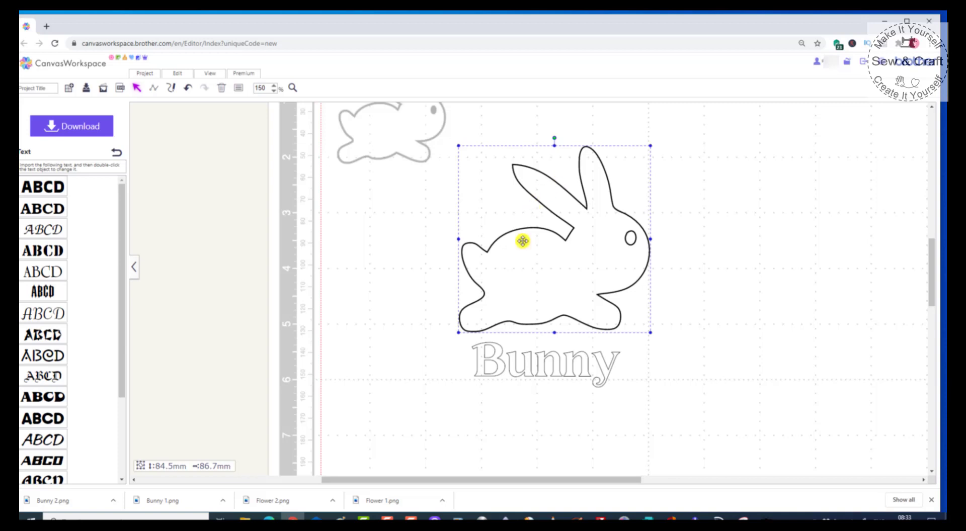
click(180, 75)
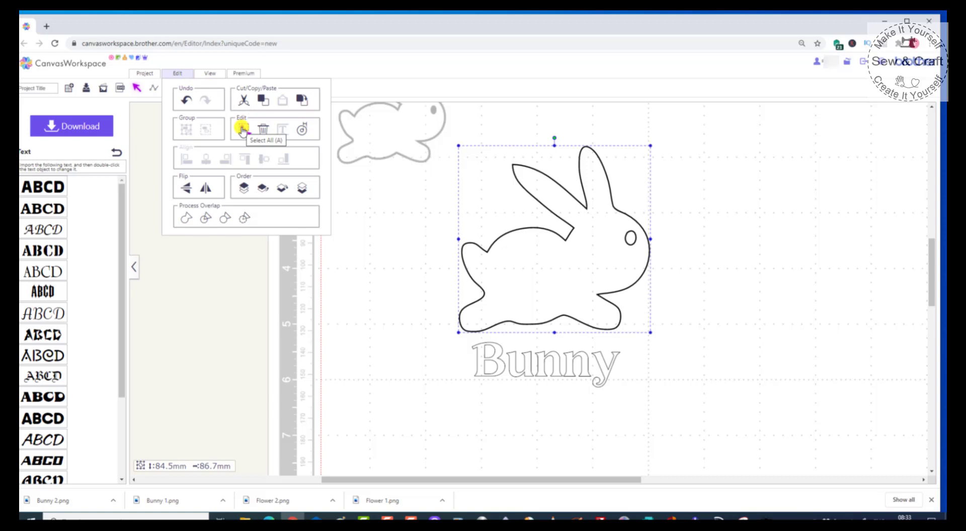
click(242, 130)
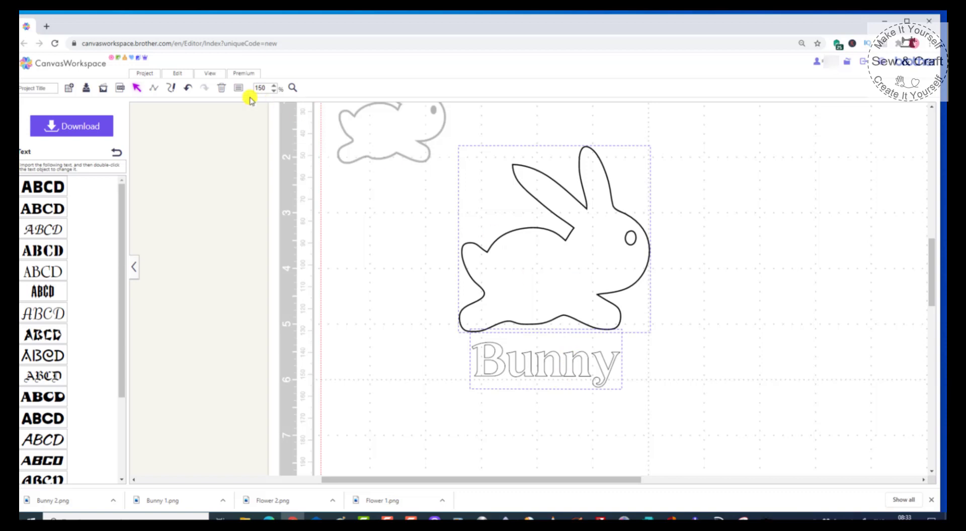
click(174, 76)
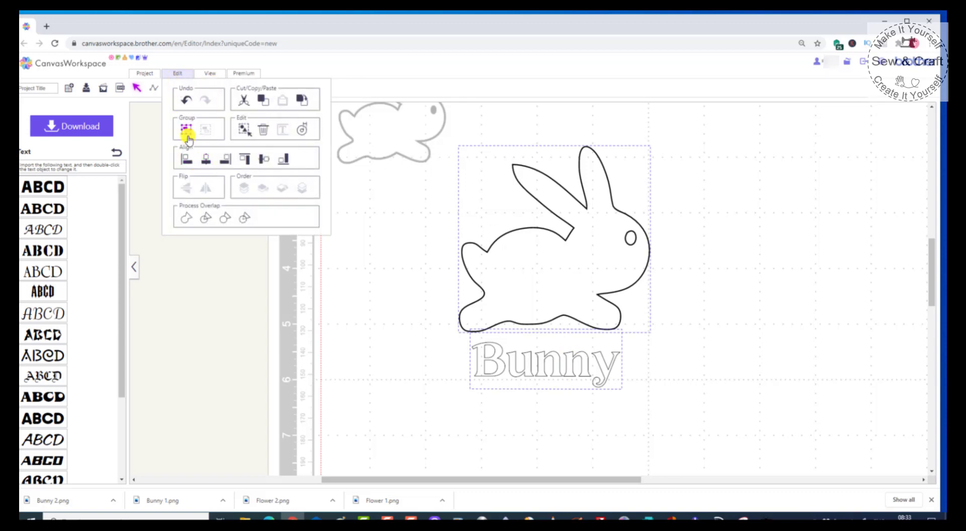
click(187, 132)
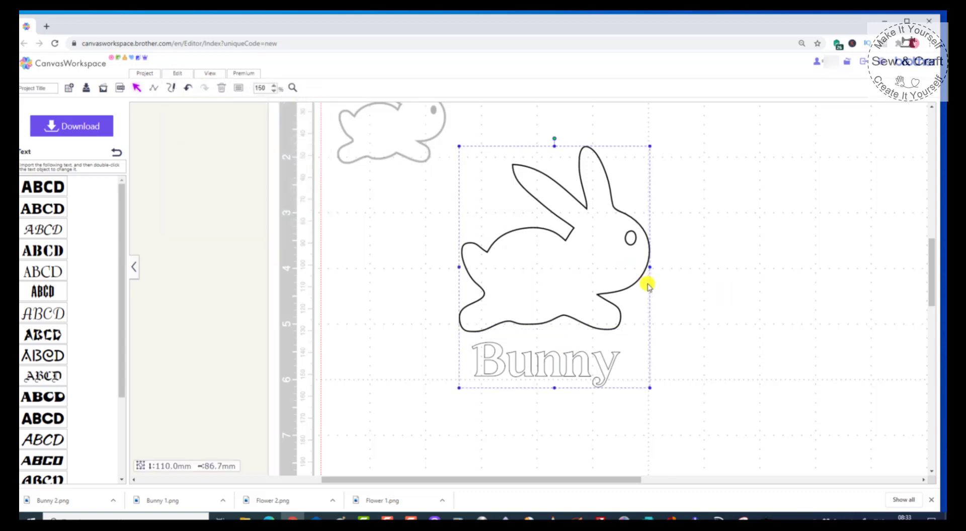
drag(620, 272, 660, 283)
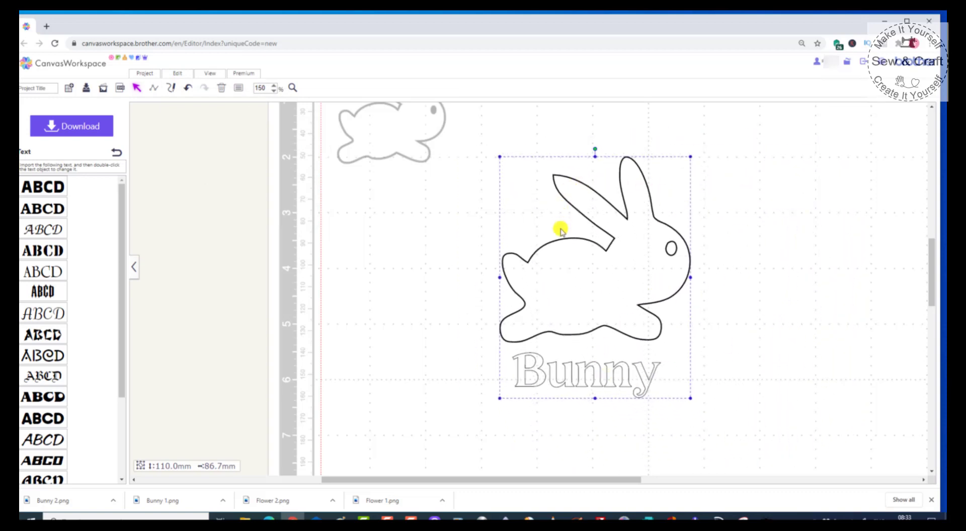
drag(581, 254, 582, 234)
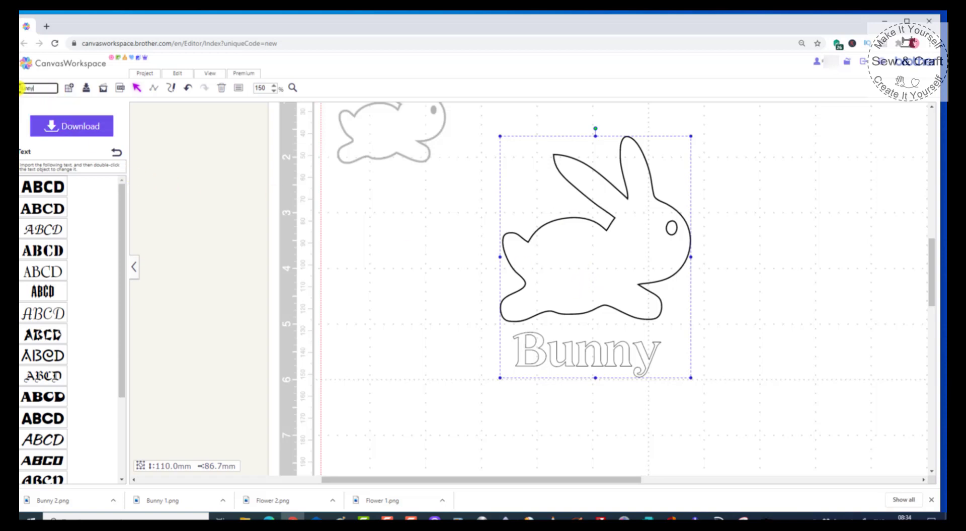
- Save the project under the title "Bunny" and view the saved projects list
click(145, 74)
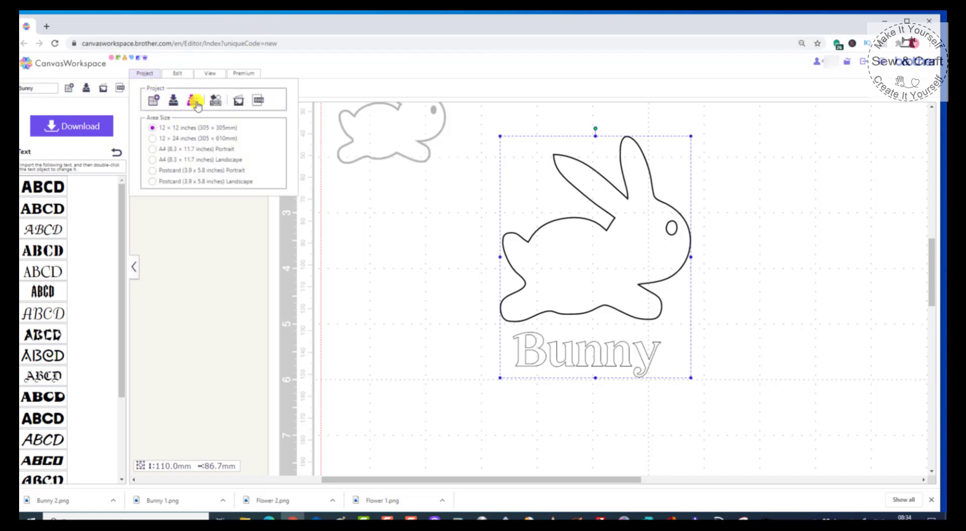
click(206, 123)
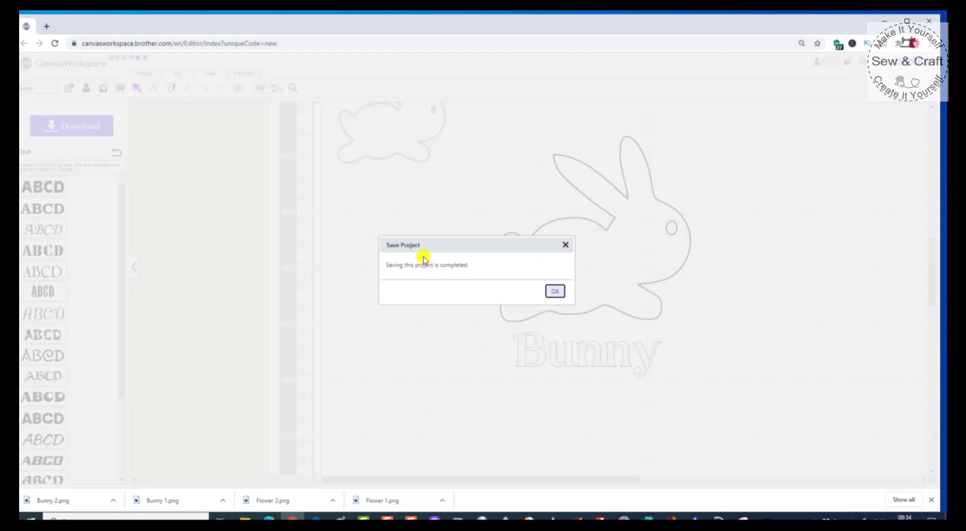
click(554, 291)
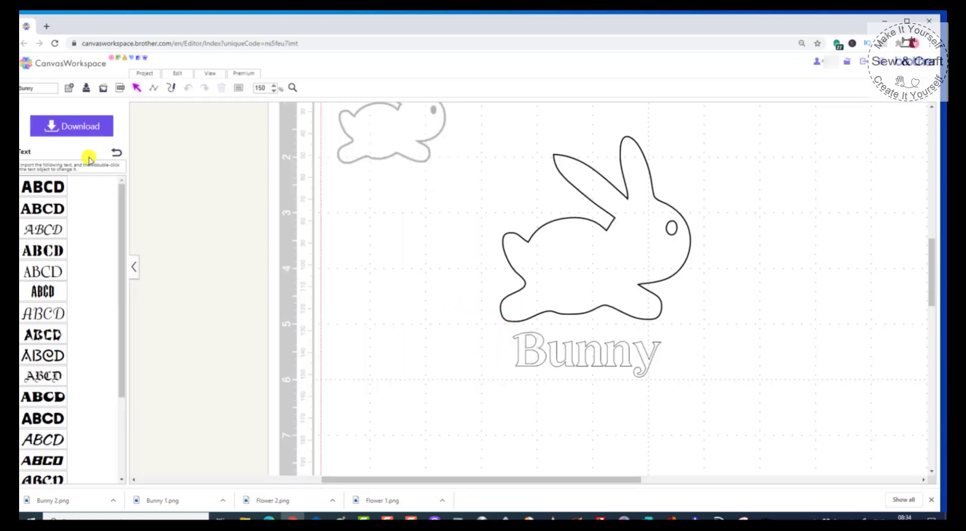
click(115, 154)
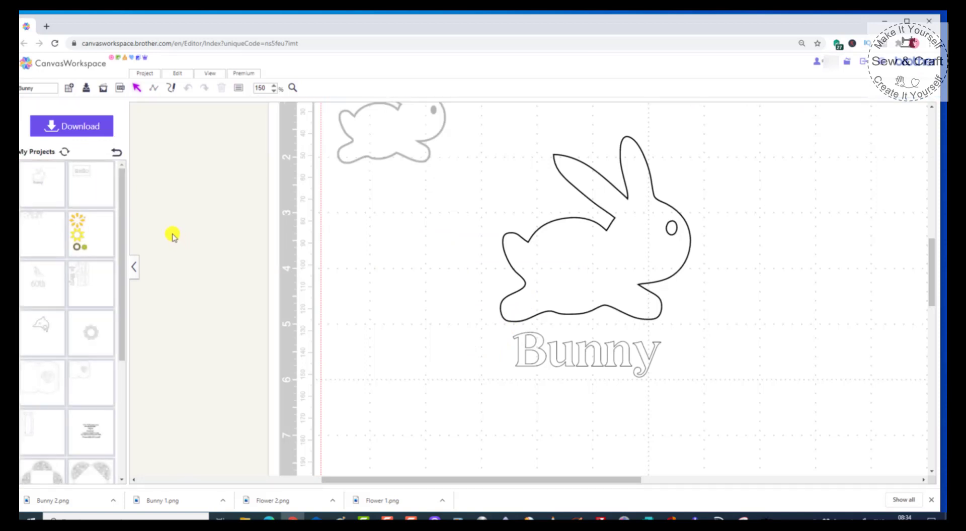
click(116, 152)
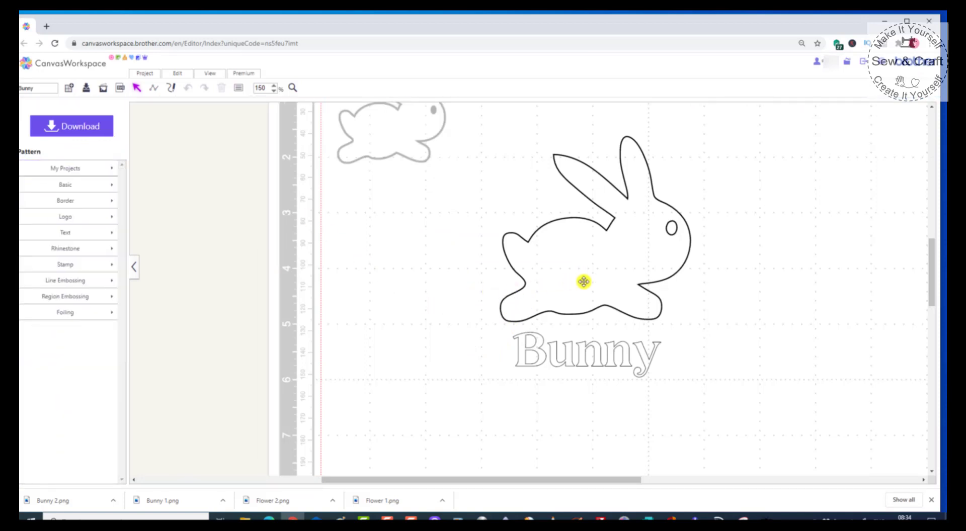
- Download the design to the PC as Bunny.fcm and show the file in its Downloads folder
click(63, 129)
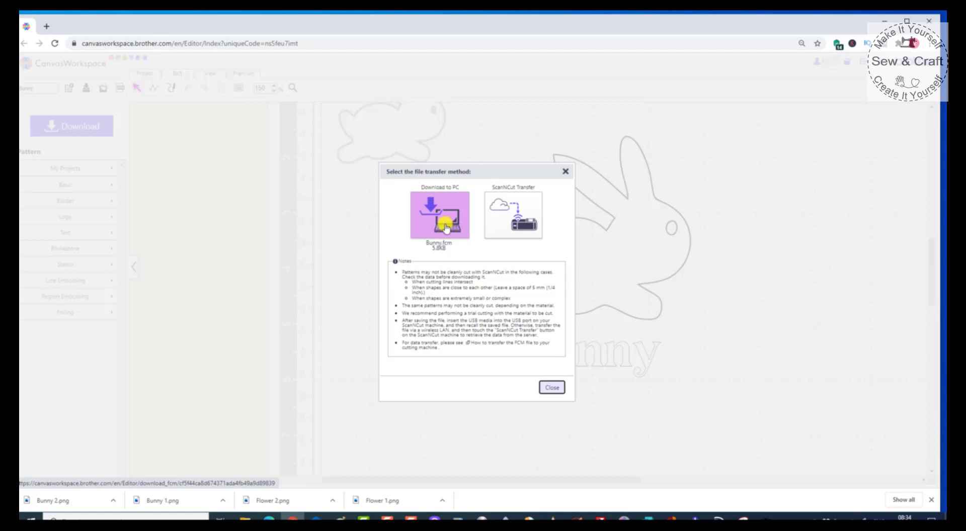
click(445, 227)
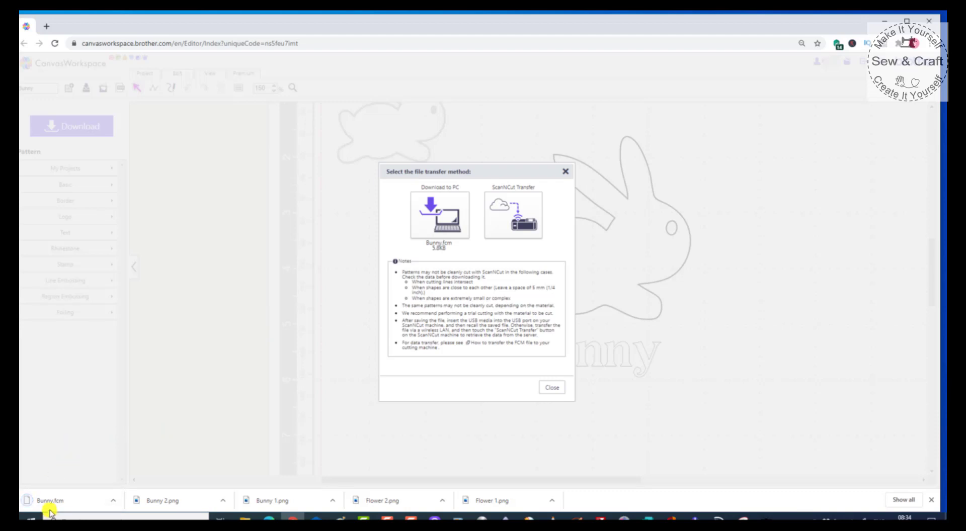
right_click(51, 503)
click(70, 480)
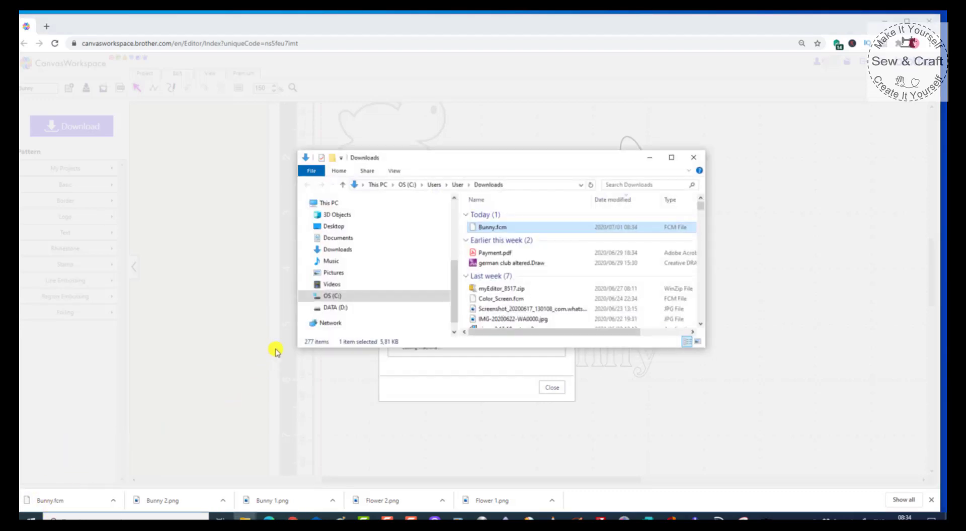
- Cut Bunny.fcm from the Downloads folder and open MY Projects 2020 inside the desktop's ScanNCut 2020 folder
right_click(503, 230)
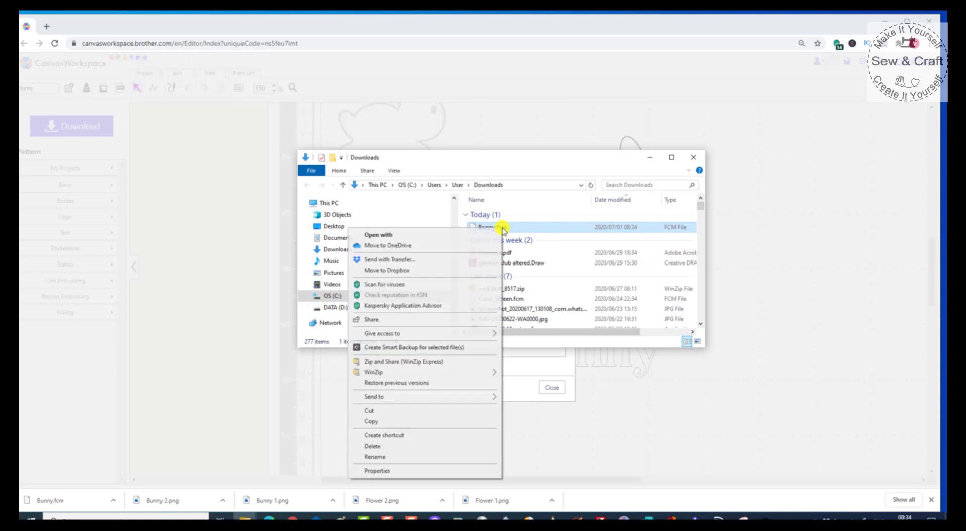
click(367, 411)
click(649, 158)
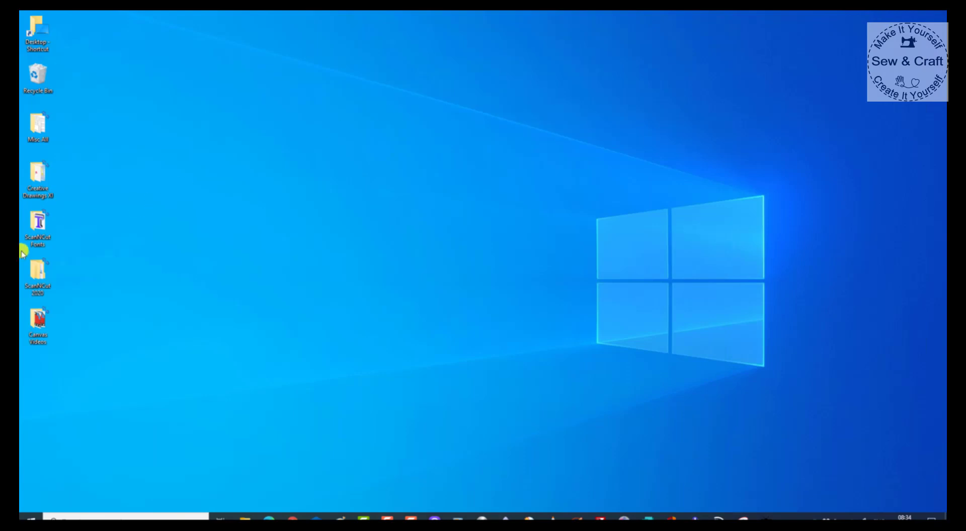
double_click(39, 278)
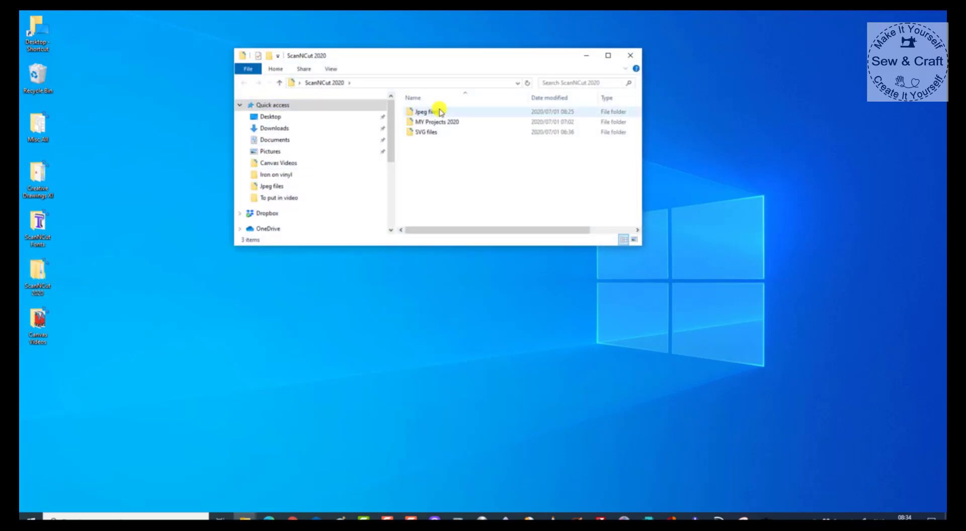
double_click(436, 123)
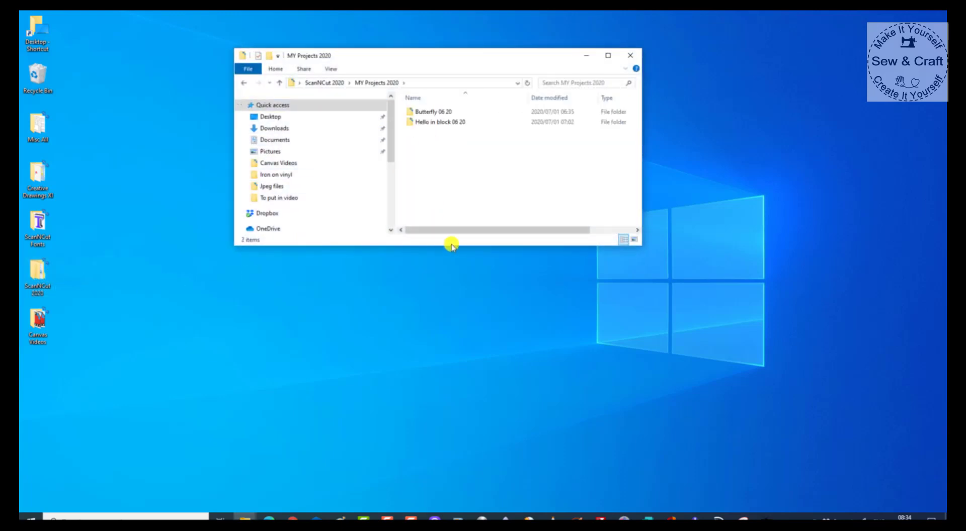
- Create a new folder named Bunny1 in MY Projects 2020
right_click(428, 177)
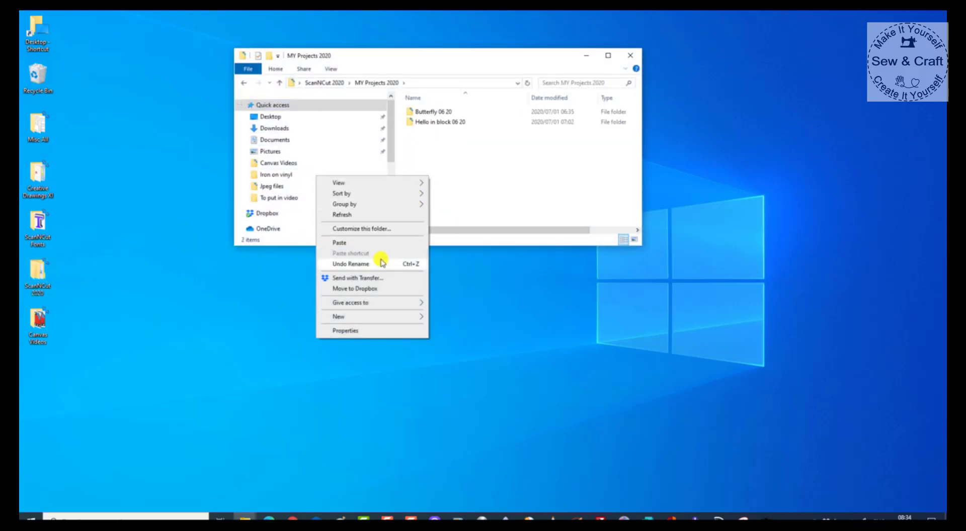
mouse_move(350, 319)
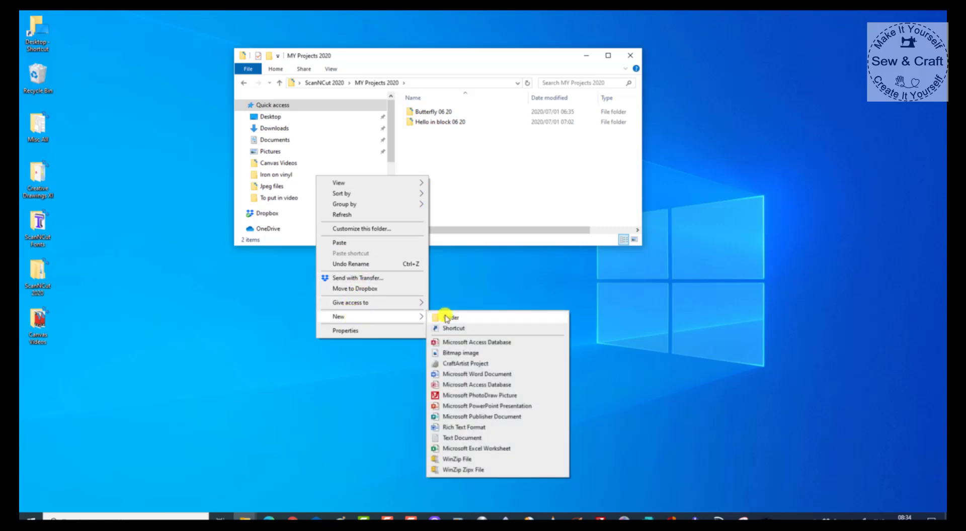
click(446, 318)
text(Bunny1)
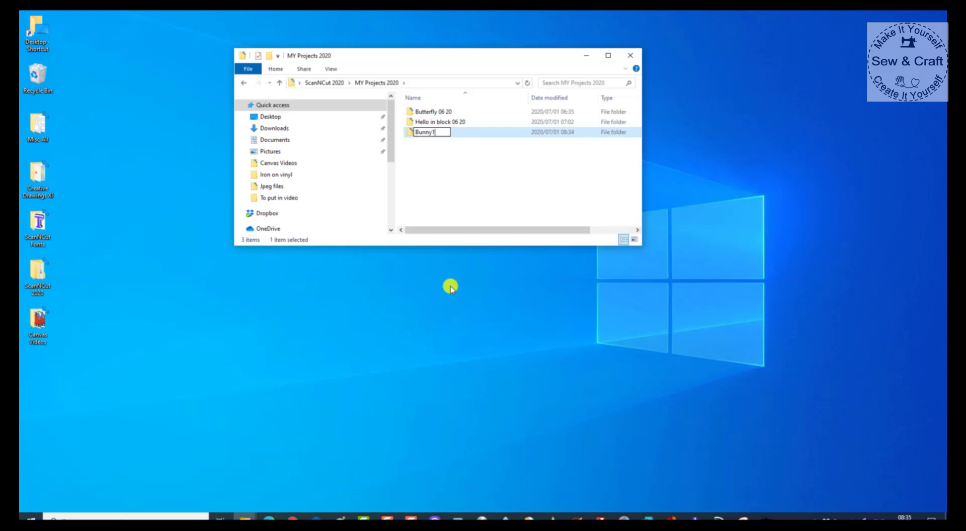
key(Return)
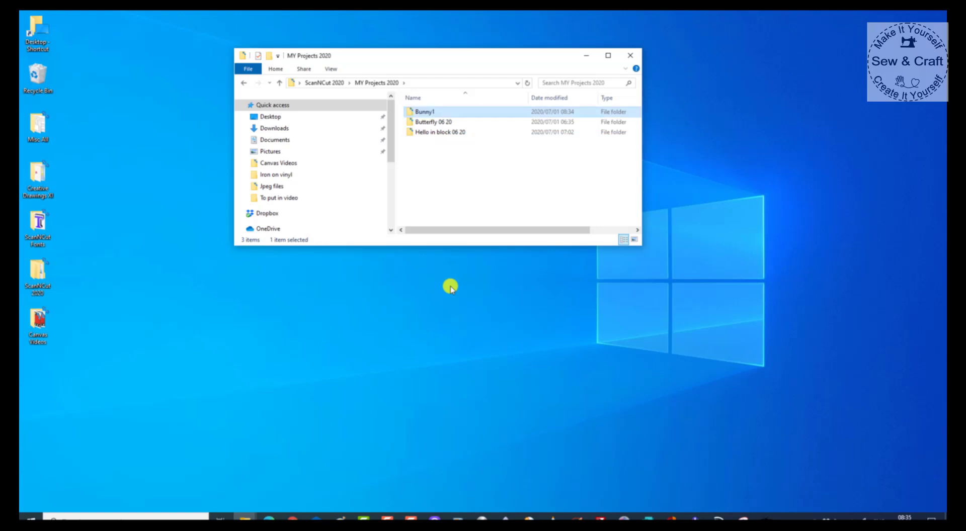
- Paste the cut Bunny.fcm file into the Bunny1 folder
double_click(425, 113)
right_click(426, 112)
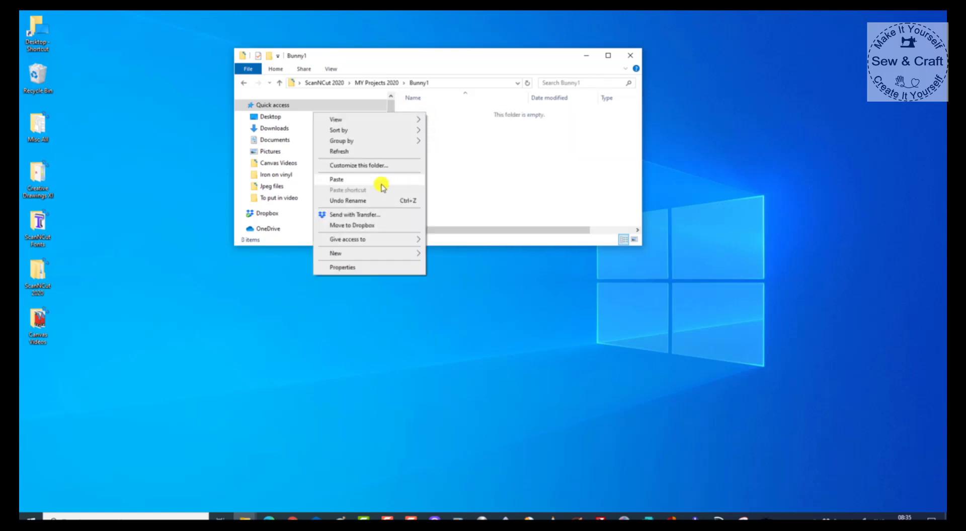
click(346, 180)
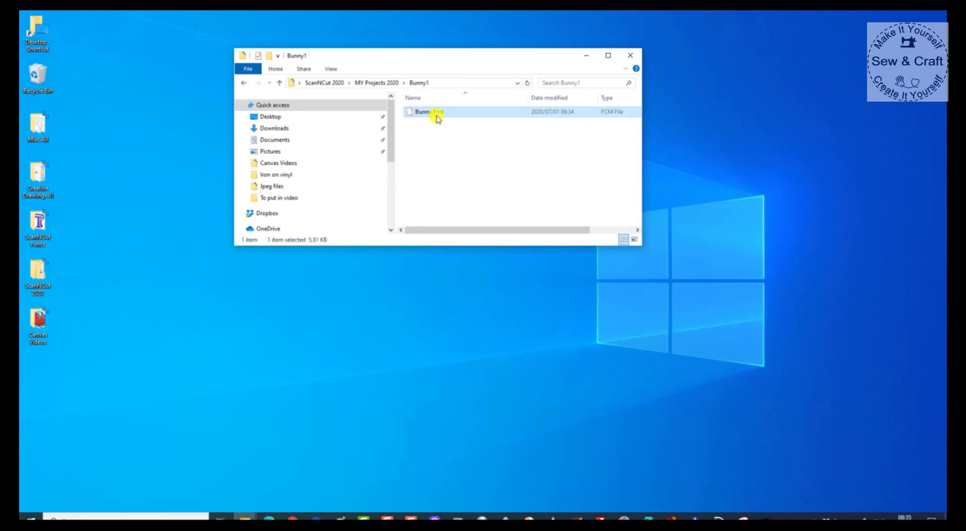
- View the Send to options for Bunny.fcm without sending it, and close the folder window
right_click(449, 112)
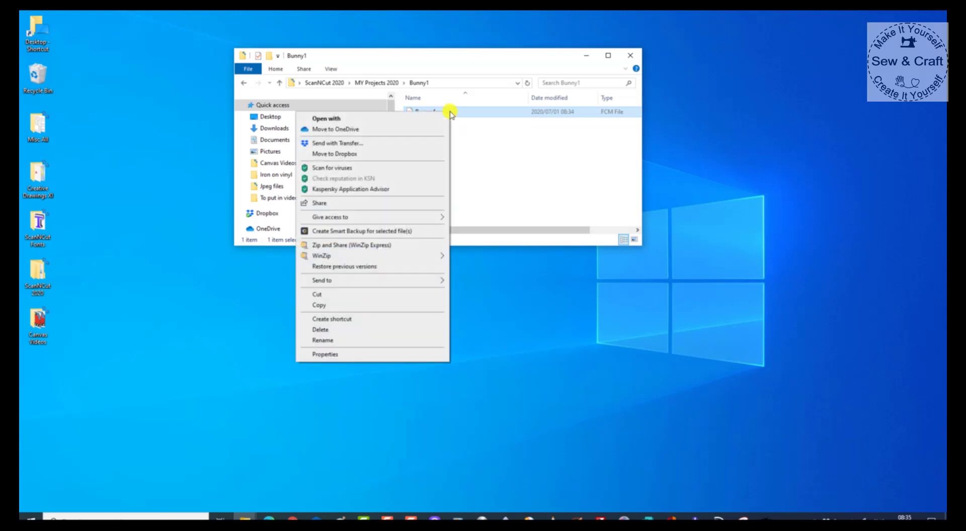
mouse_move(352, 280)
click(694, 86)
click(629, 55)
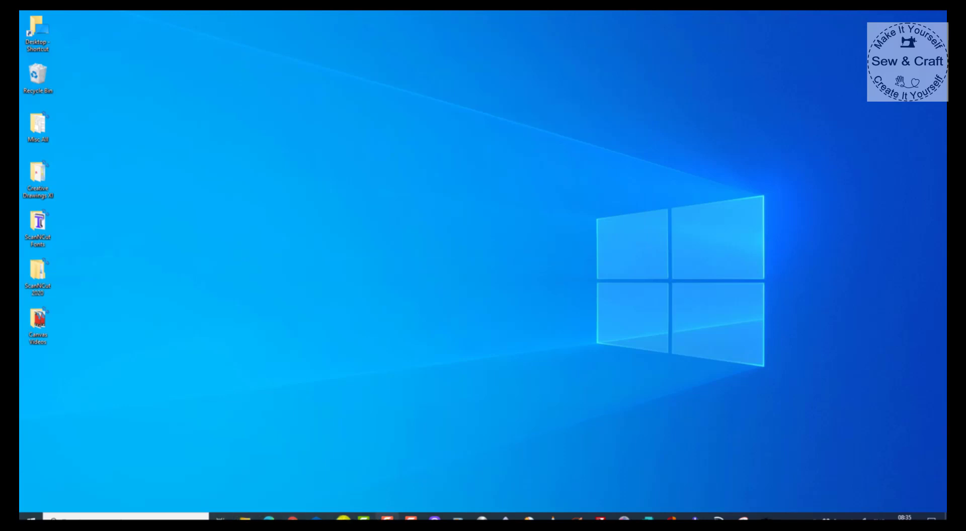
- Switch back to CanvasWorkspace, make the bunny design available through ScanNCut Transfer, and close the transfer dialog
click(294, 518)
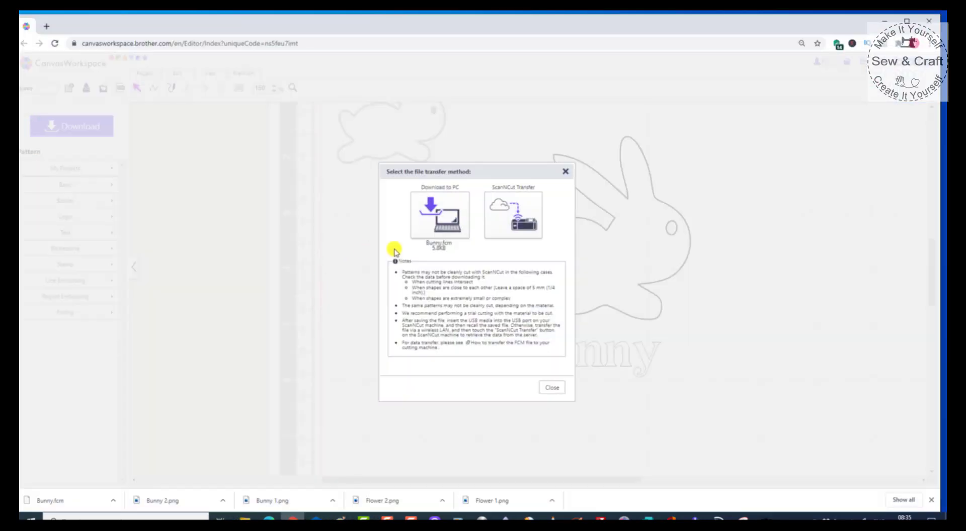
click(517, 210)
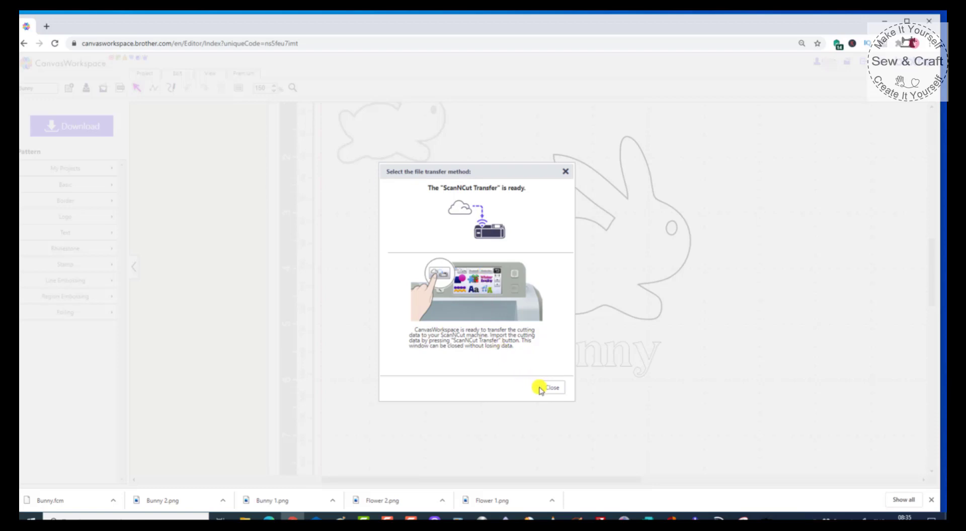
click(566, 174)
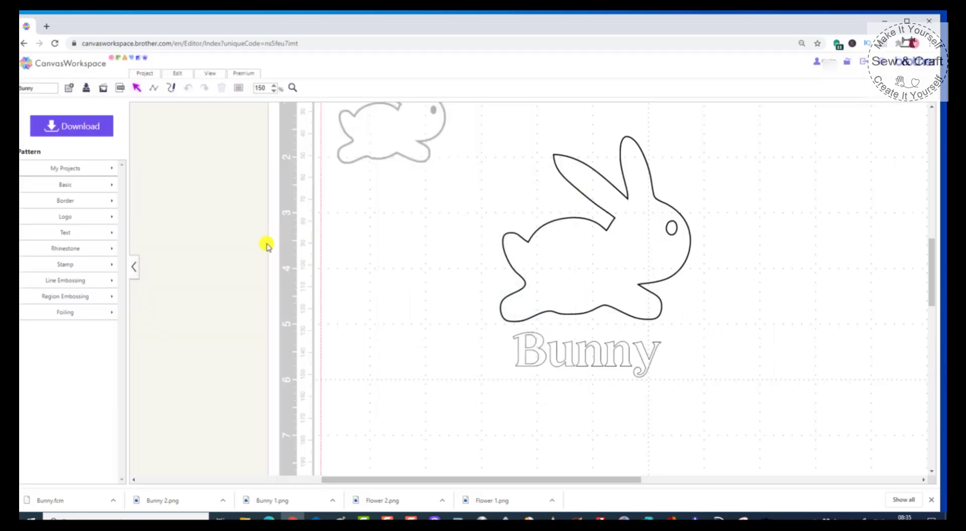
- Start a new blank project and reset the browser zoom to 100%
scroll(254, 247, down, 5)
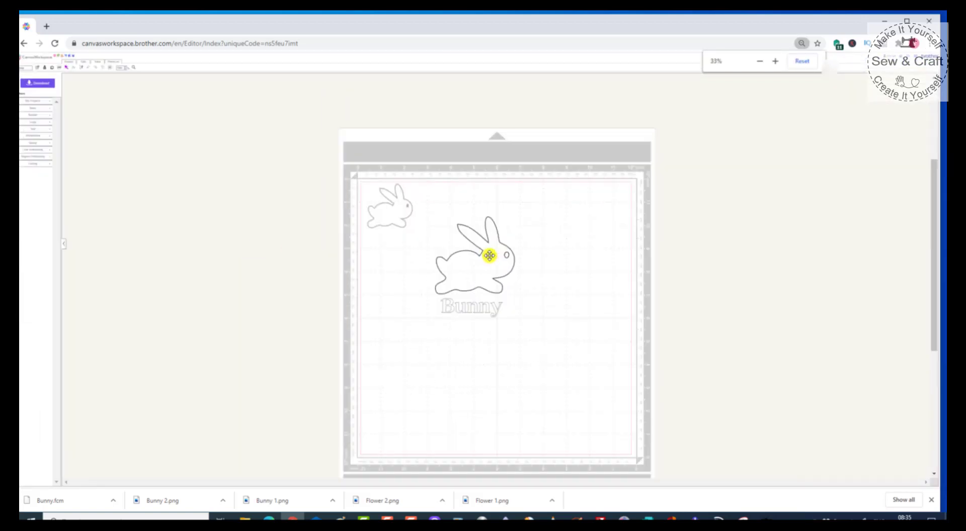
scroll(488, 256, up, 3)
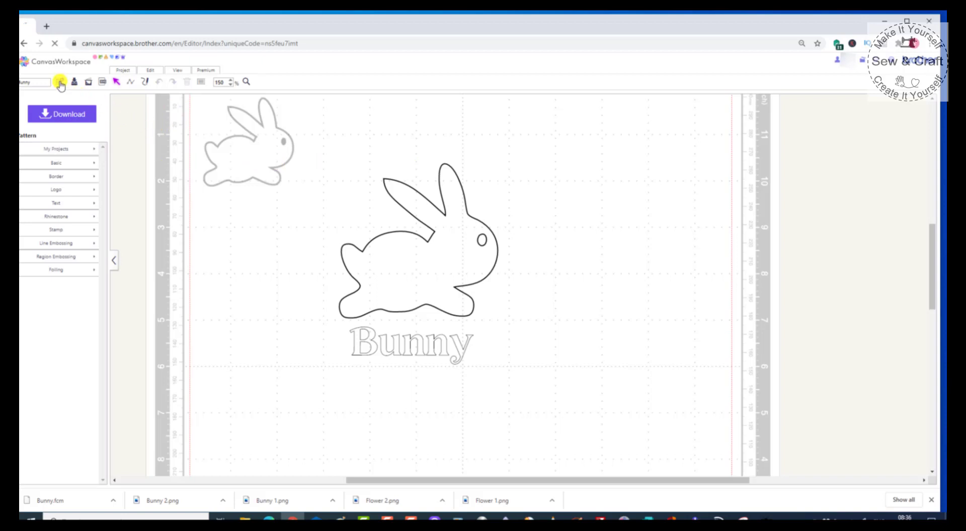
click(60, 82)
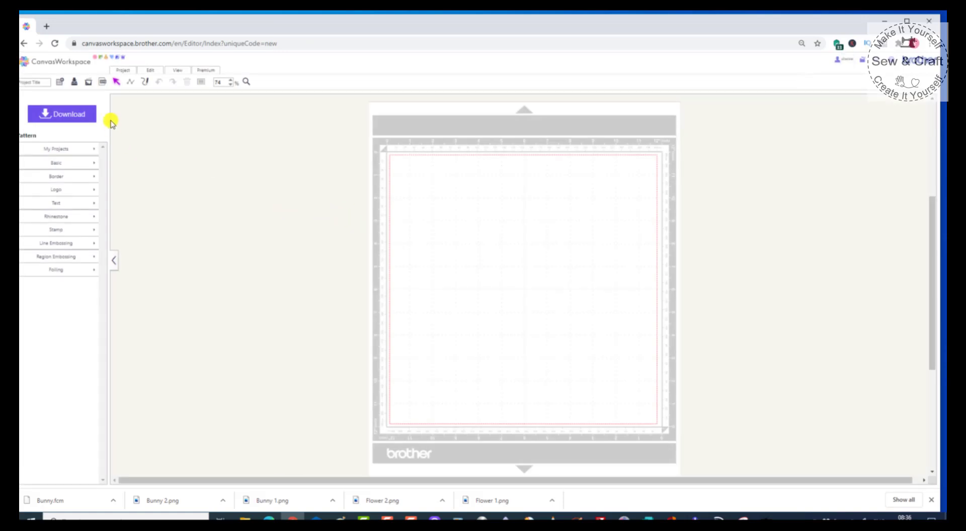
key(ctrl+0)
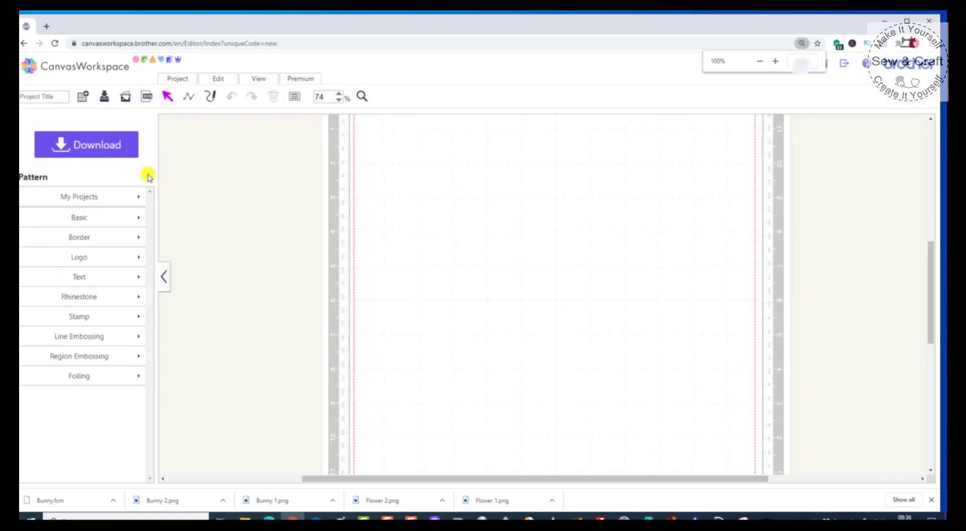
- Load Flower 1.png from the Flowers folder in Jpeg files into Normal Tracing
click(126, 99)
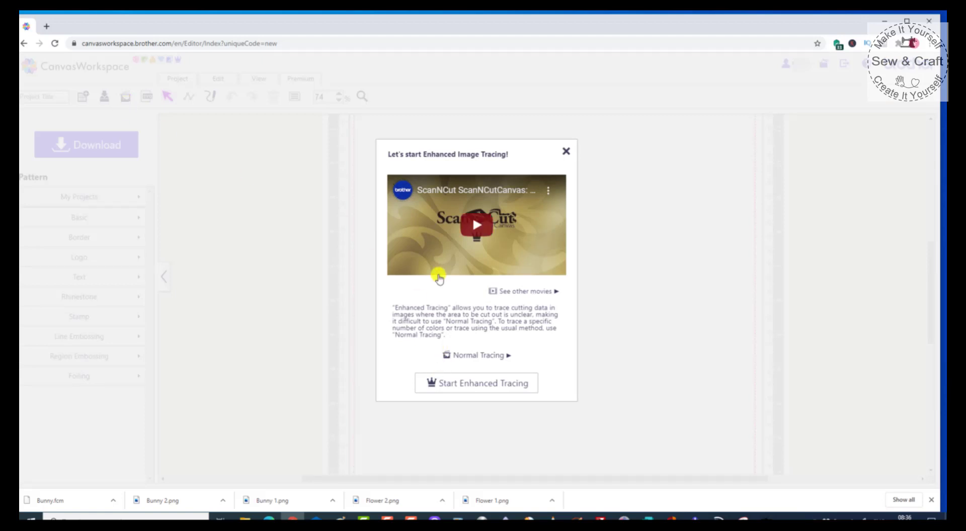
click(472, 357)
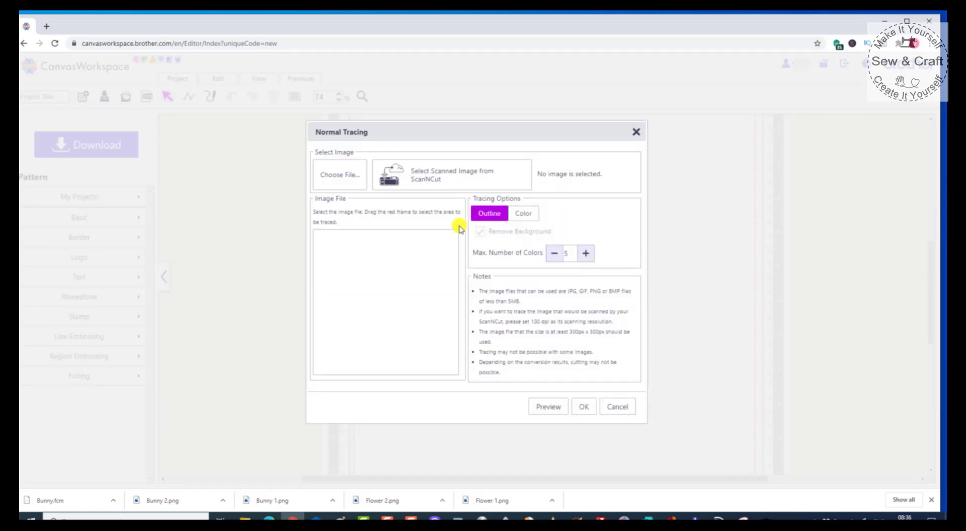
click(329, 180)
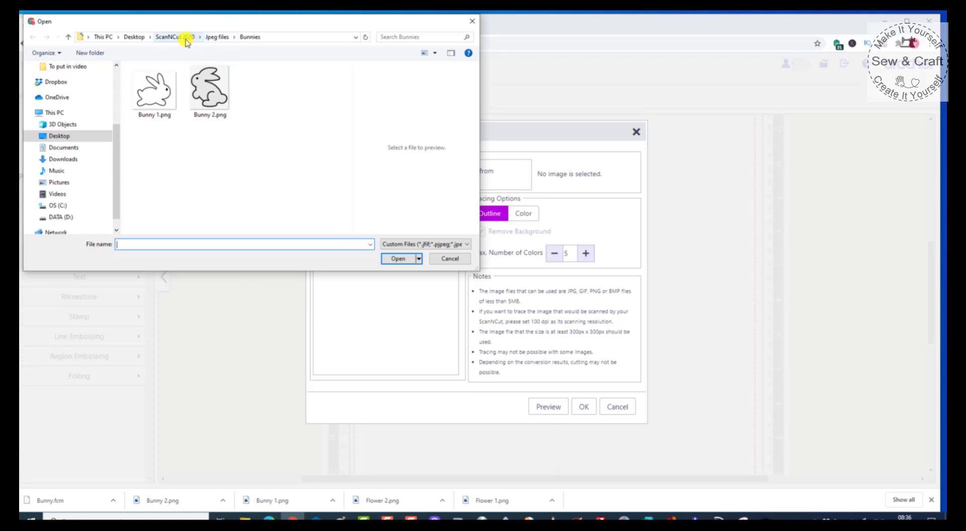
click(216, 37)
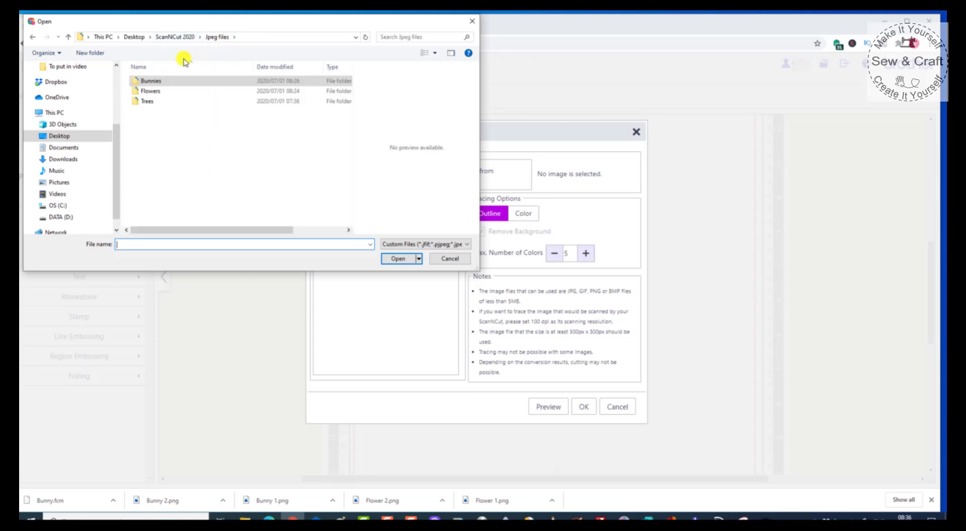
double_click(160, 92)
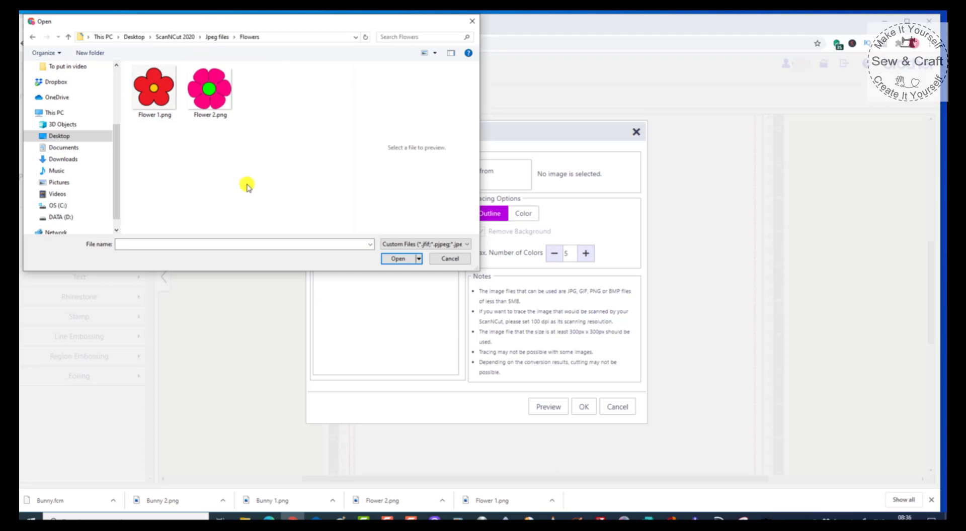
click(159, 97)
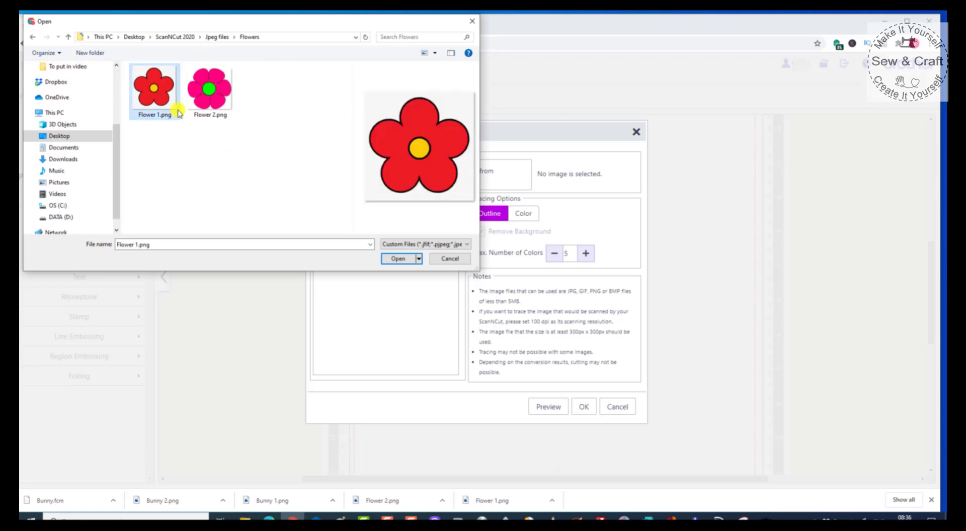
click(412, 259)
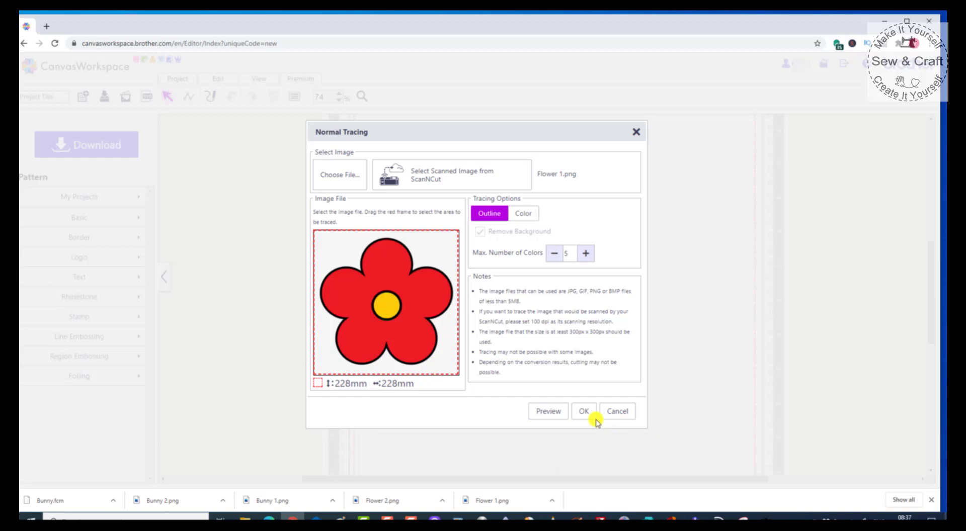
- Trace Flower 1.png as an outline with the image pasted on the mat, and move the outline aside and back over the flower
click(582, 410)
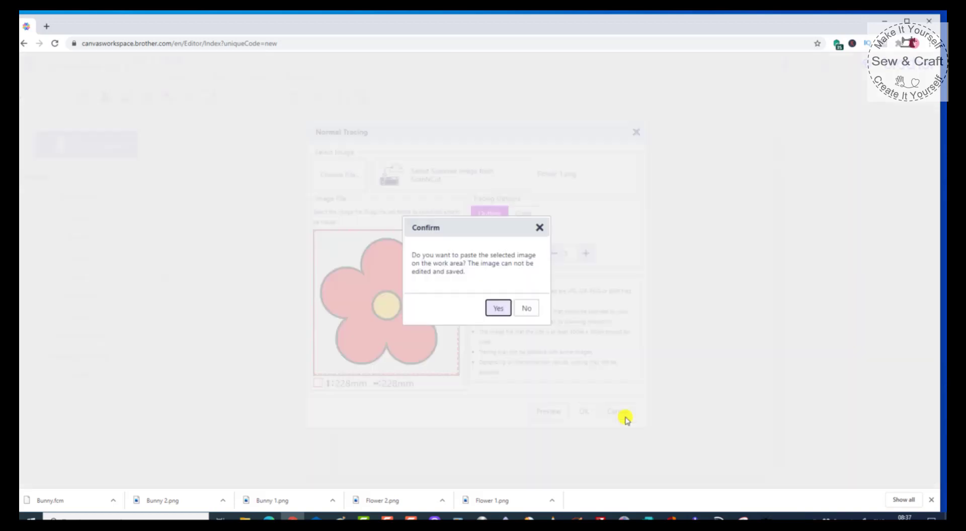
click(499, 308)
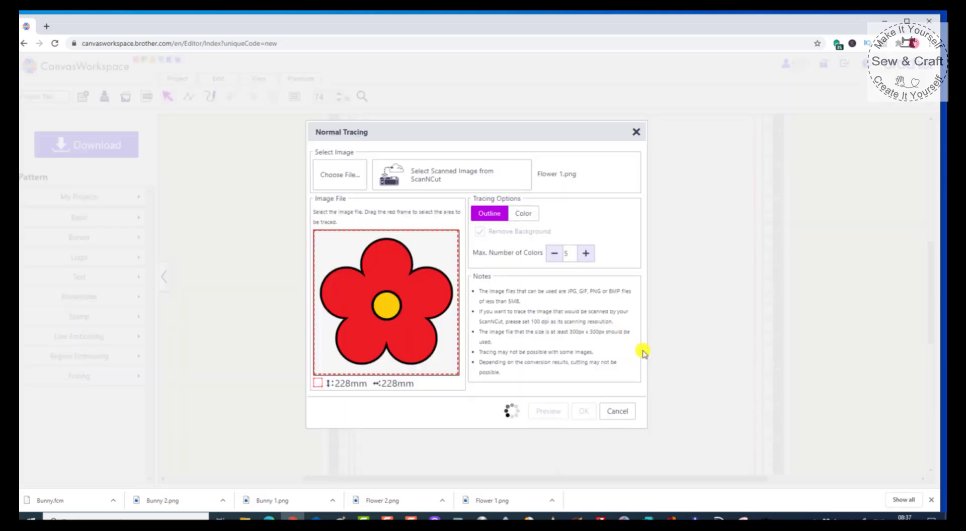
scroll(642, 255, up, 1)
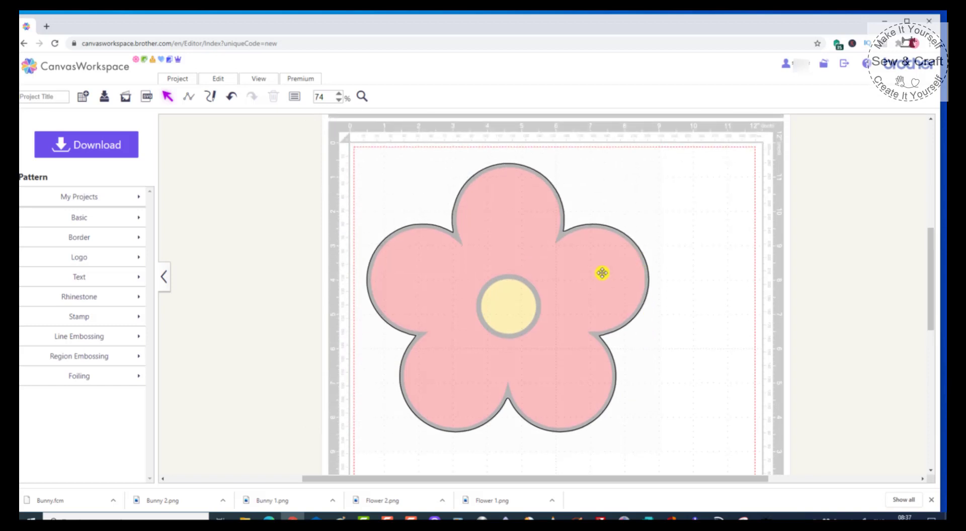
mouse_move(595, 229)
mouse_down()
mouse_move(845, 255)
mouse_move(875, 269)
mouse_up()
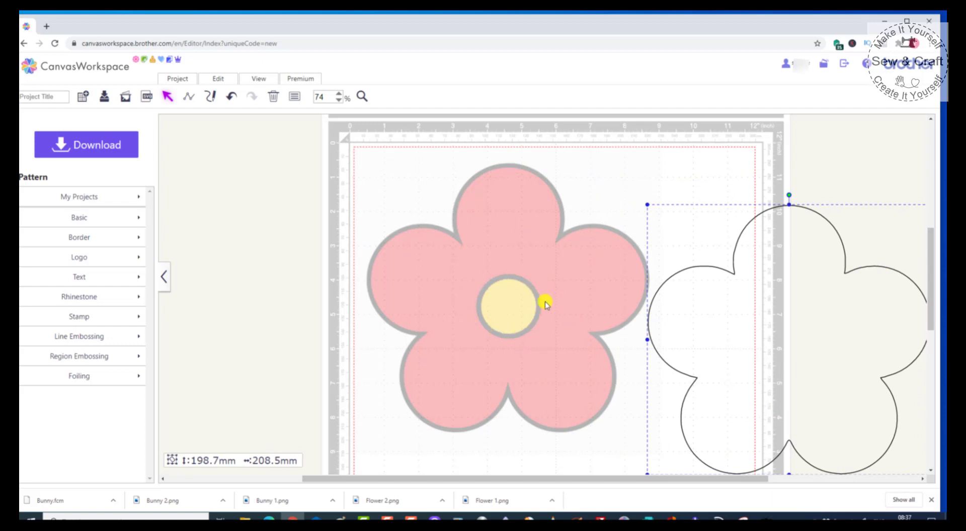
drag(730, 273, 460, 241)
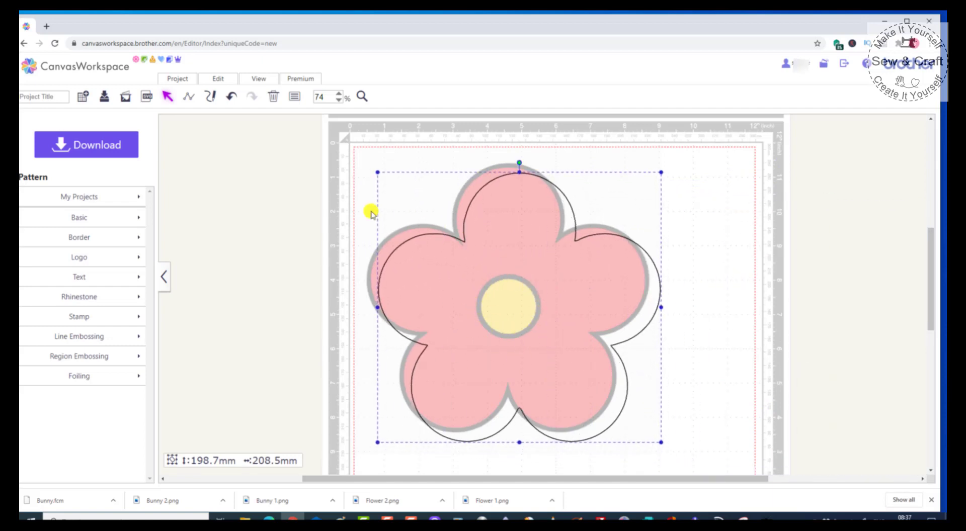
- Discard the traced flower outline and start a new blank project
click(83, 96)
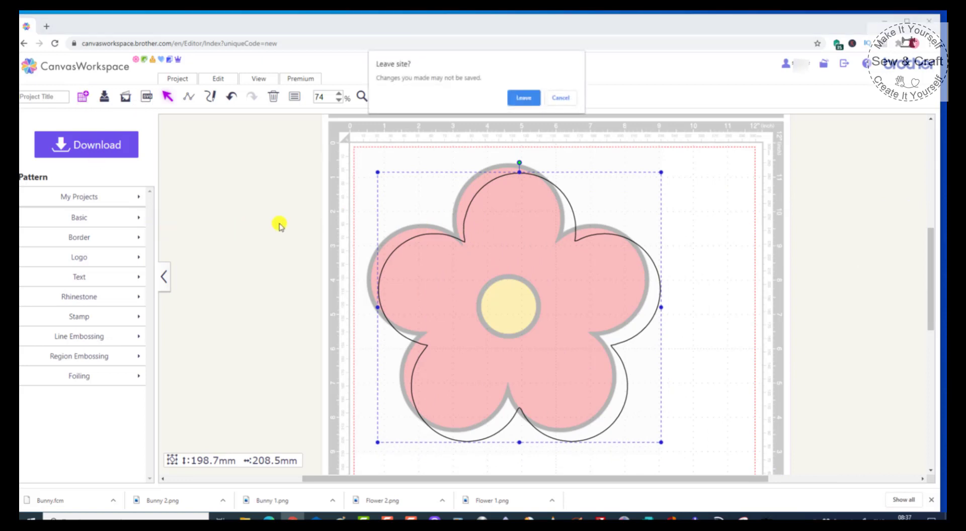
click(523, 98)
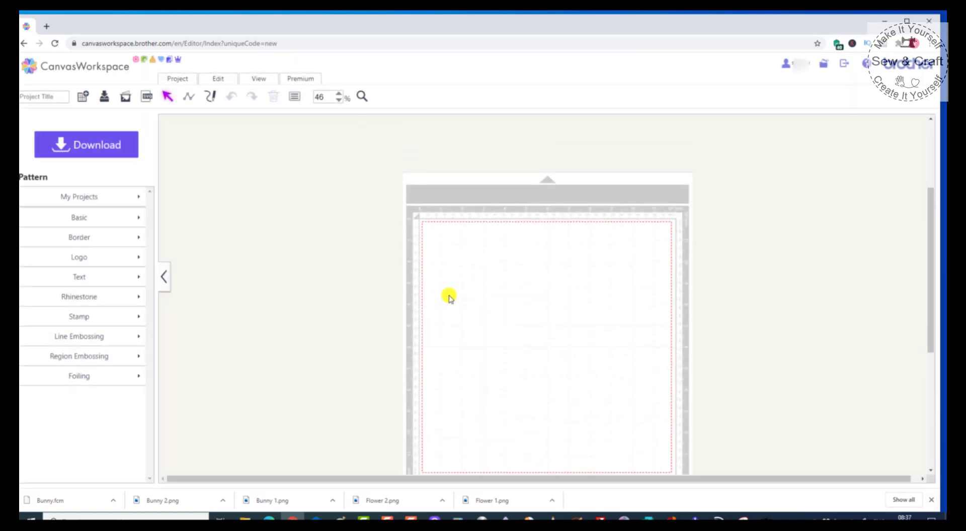
- Load Flower 1.png from the Flowers folder into Normal Tracing
click(127, 98)
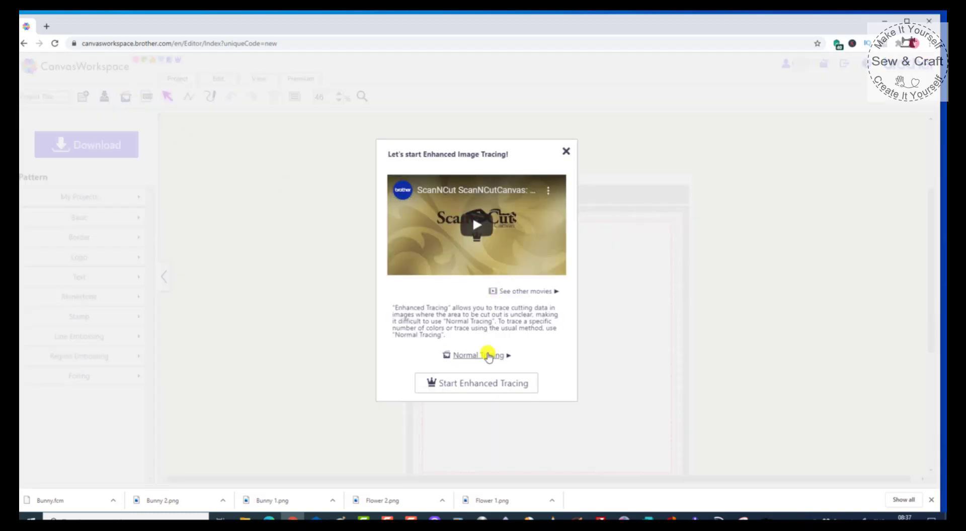
click(478, 355)
click(351, 176)
click(152, 95)
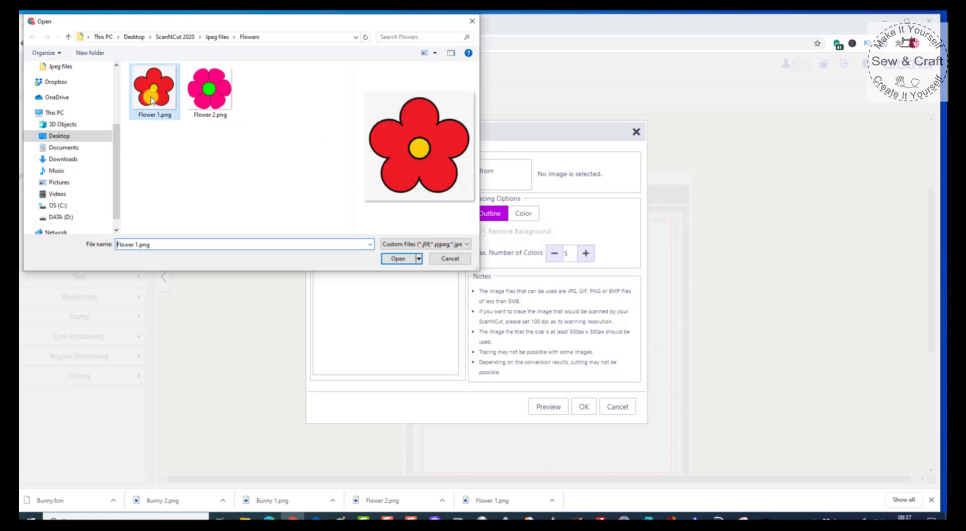
click(398, 258)
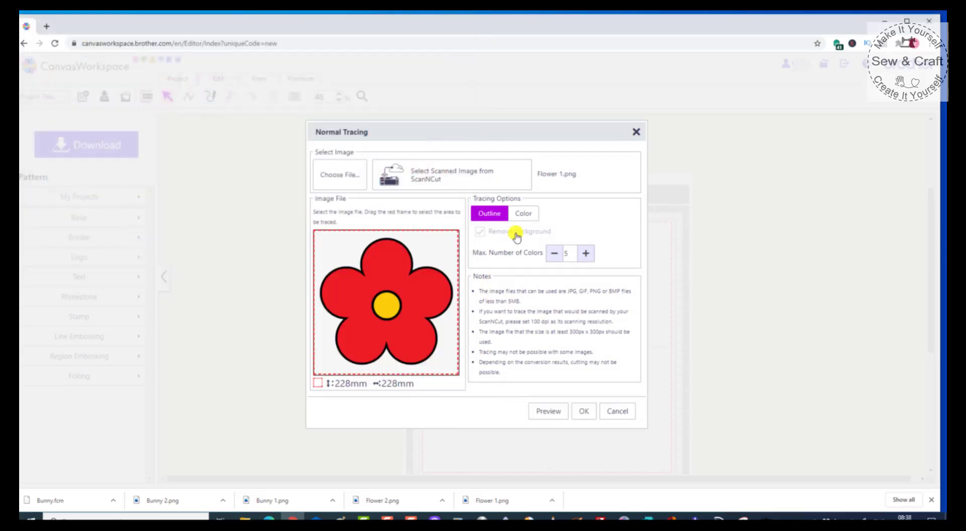
- Trace Flower 1.png by colour with the background removed, pasting the source image on the work area
click(523, 214)
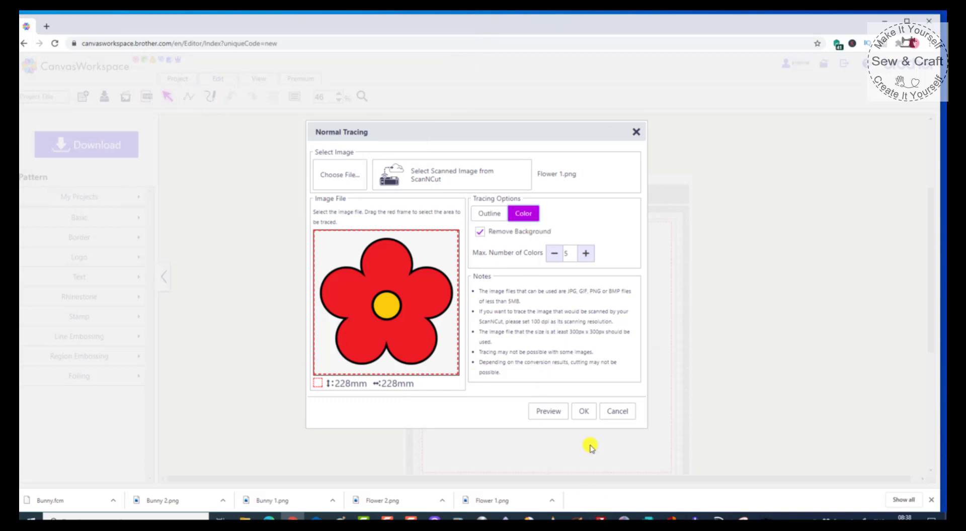
click(583, 411)
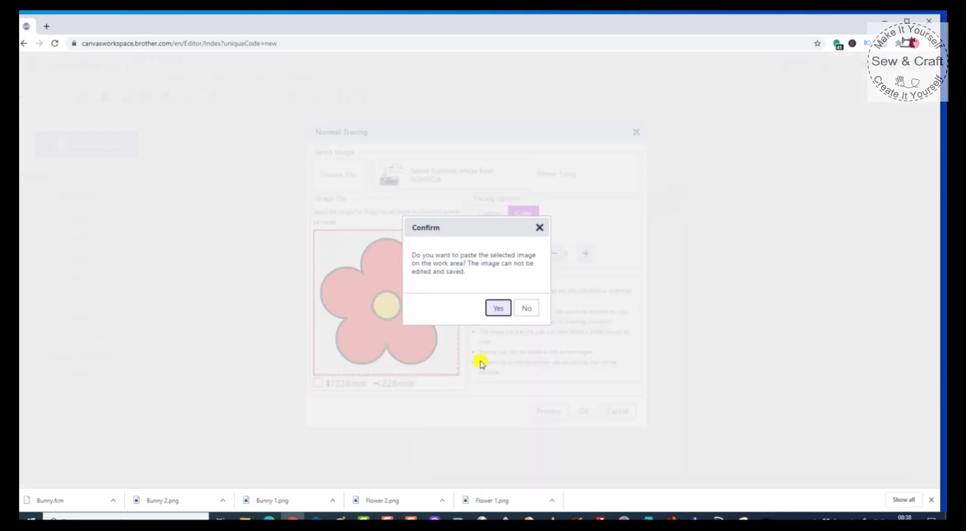
click(497, 309)
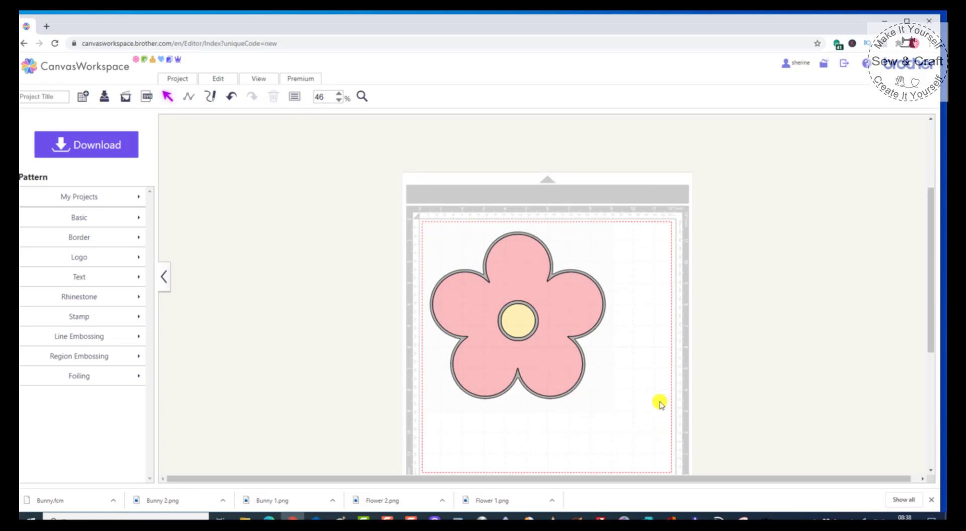
- Move one traced flower outline with its centre circle off the mat and delete the duplicate lines remaining over the image
key(ctrl+plus)
key(ctrl+plus)
drag(578, 479, 651, 479)
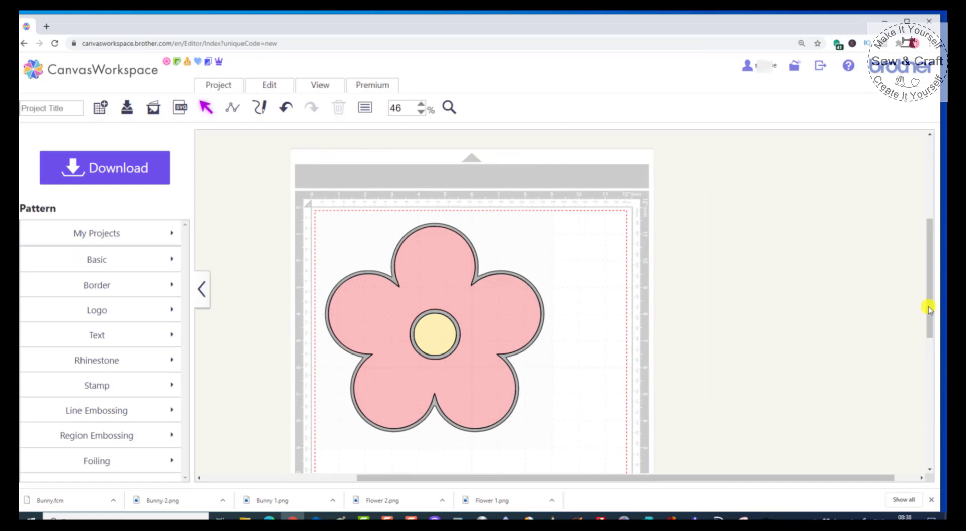
drag(929, 317, 929, 329)
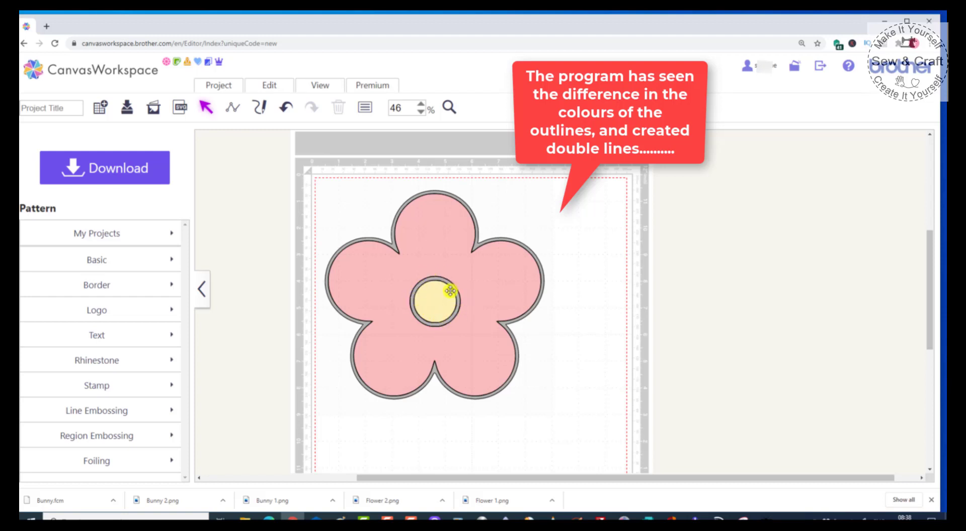
drag(509, 242, 811, 274)
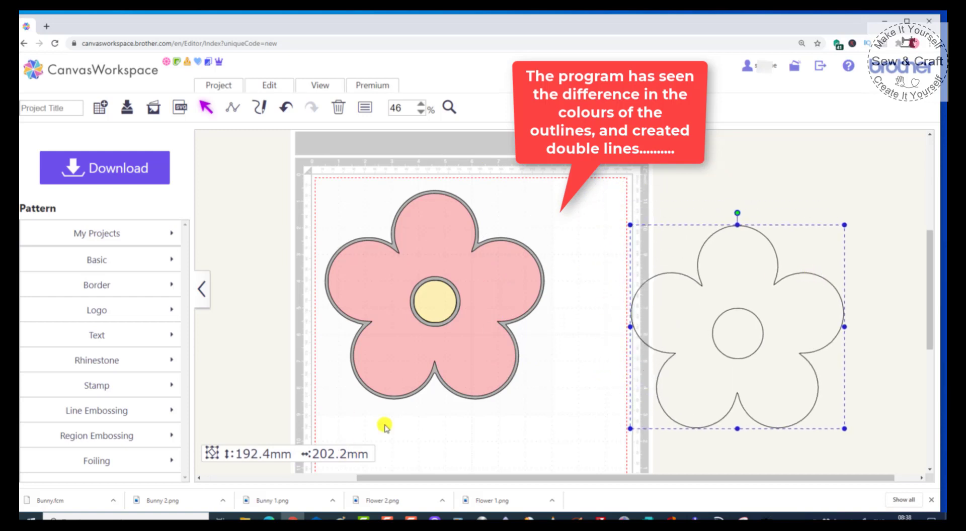
drag(322, 183, 563, 413)
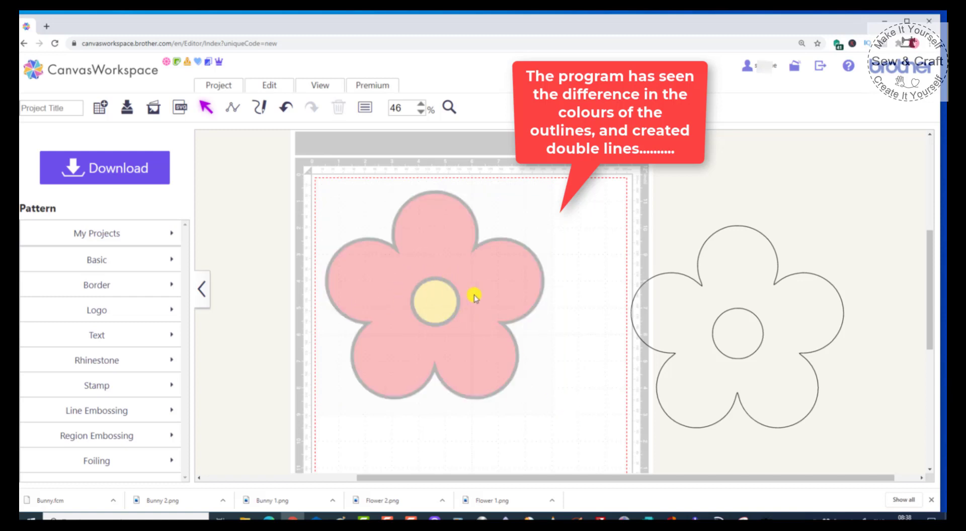
- Move the remaining flower outline back onto the mat and shrink it to about 76.9 by 80.9 mm
mouse_move(451, 480)
mouse_down()
mouse_move(438, 479)
mouse_move(463, 480)
mouse_up()
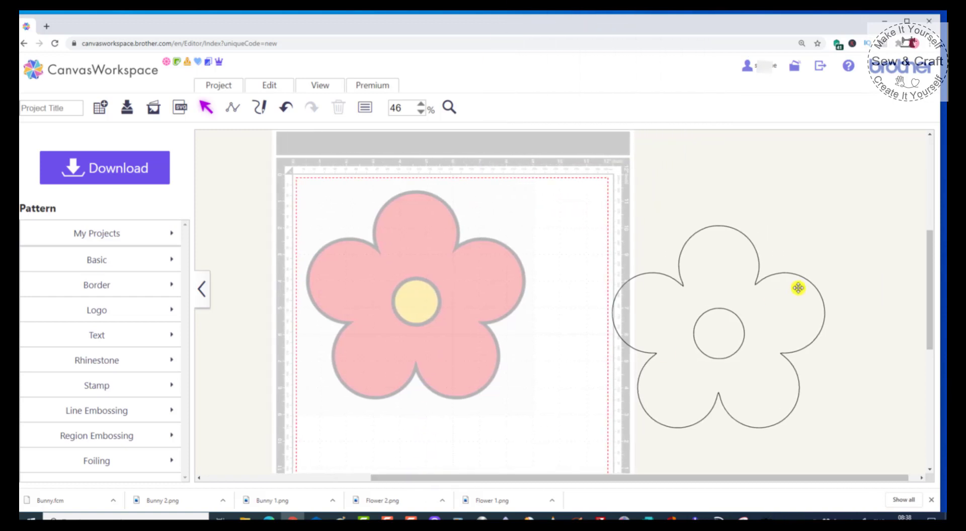
drag(797, 279, 524, 328)
scroll(618, 216, down, 3)
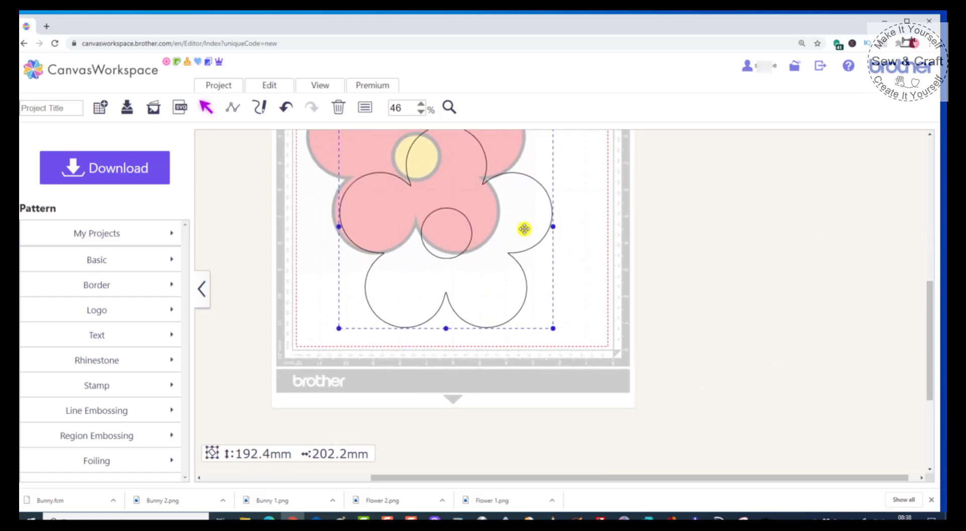
scroll(485, 262, up, 1)
drag(552, 172, 422, 329)
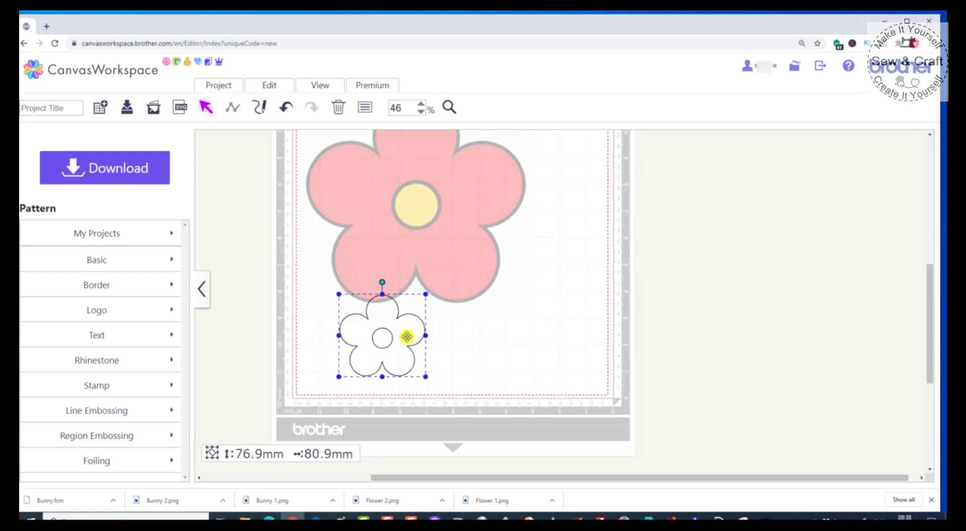
- Duplicate the small flower twice, placing the copies side by side across the lower part of the mat
right_click(408, 337)
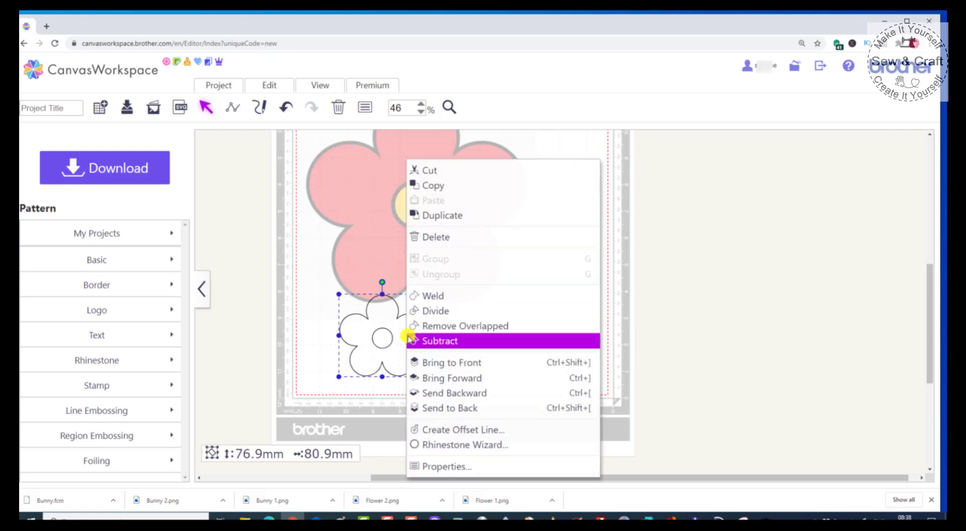
click(445, 216)
drag(409, 327, 473, 276)
right_click(473, 276)
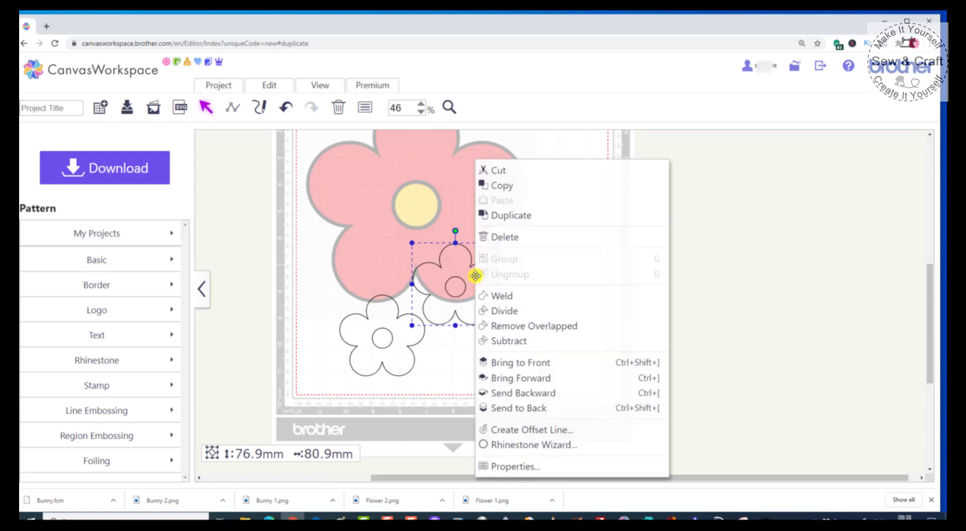
click(507, 216)
drag(488, 317, 555, 358)
- Shift all three small flowers higher on the mat to leave room for a word beneath them
click(457, 282)
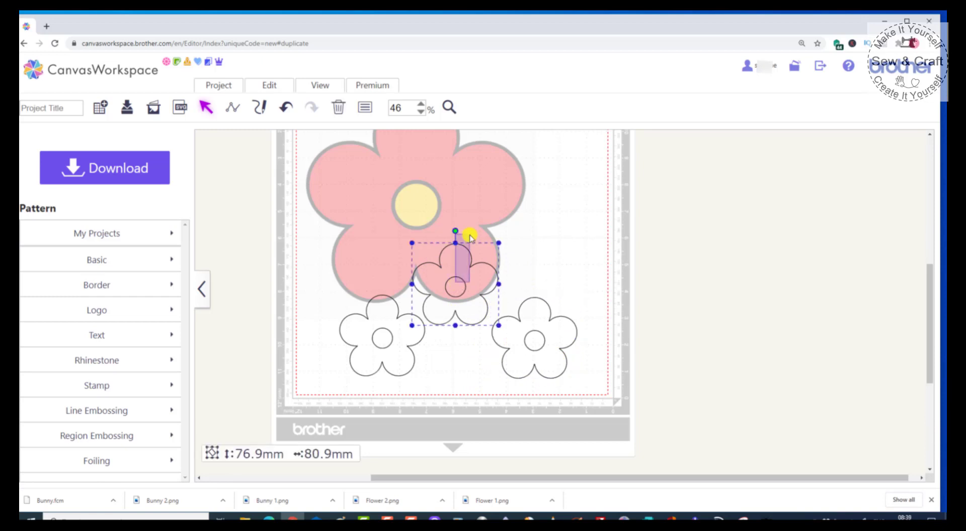
drag(468, 255, 472, 162)
click(396, 312)
drag(397, 312, 398, 229)
click(546, 319)
drag(546, 318, 546, 241)
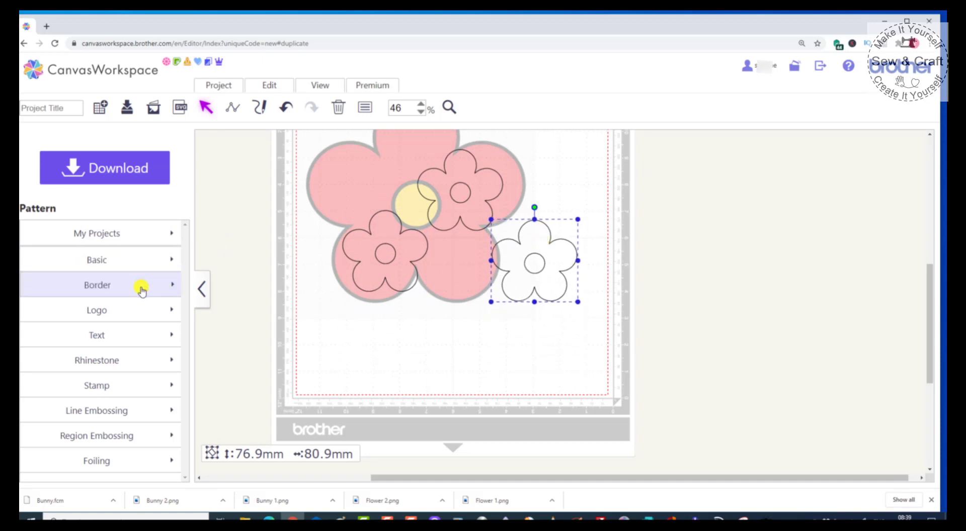
- Add the Friends logo, delete the extra copy, and place the word below the three small flowers
click(134, 311)
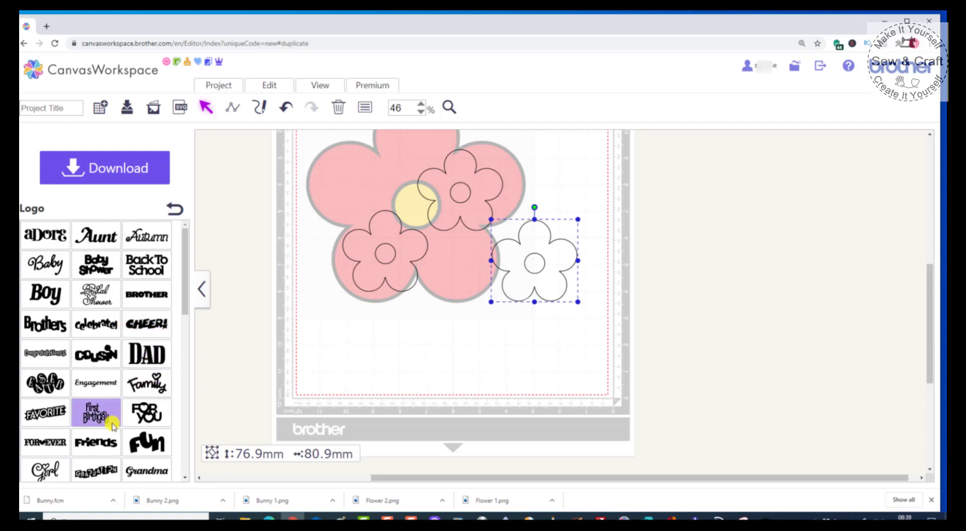
click(499, 317)
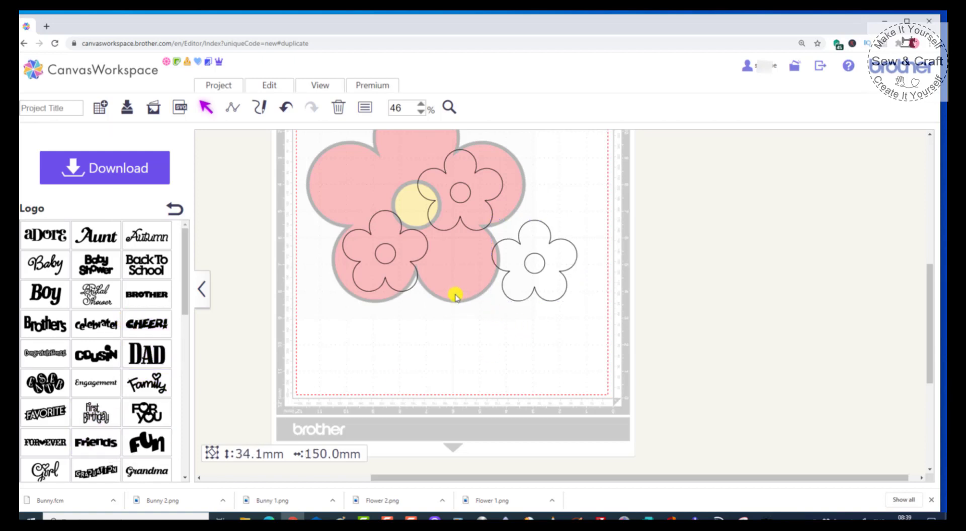
click(102, 445)
scroll(433, 321, up, 5)
drag(394, 242, 503, 424)
click(416, 249)
key(Delete)
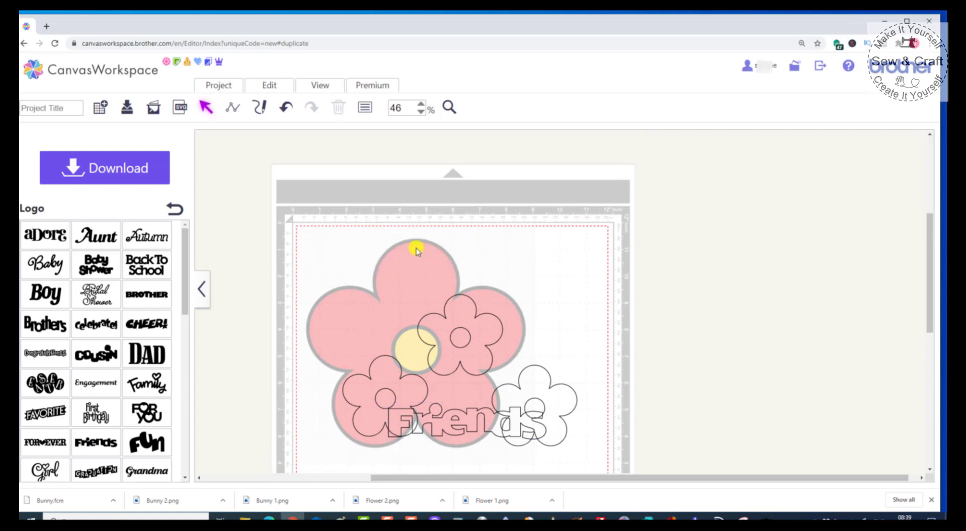
scroll(520, 239, down, 3)
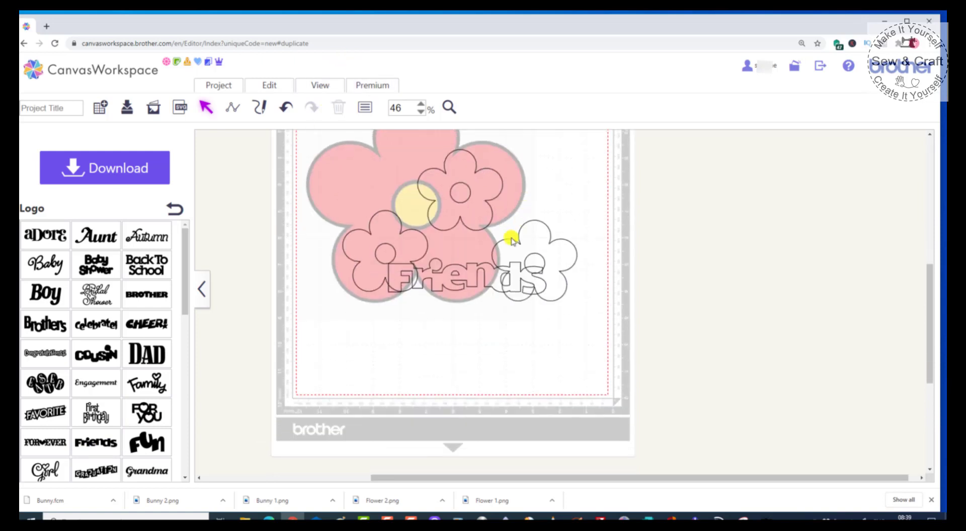
drag(454, 285, 444, 333)
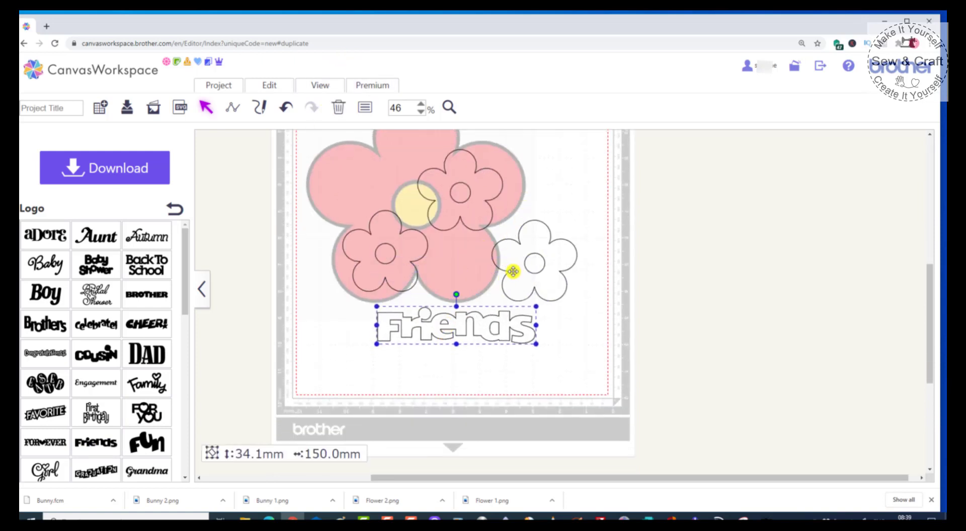
- Arrange the three small flowers in an arc above Friends, rotating the two outer flowers
drag(413, 254, 397, 273)
mouse_move(368, 218)
mouse_down()
mouse_move(349, 243)
mouse_move(372, 231)
mouse_up()
drag(452, 200, 442, 263)
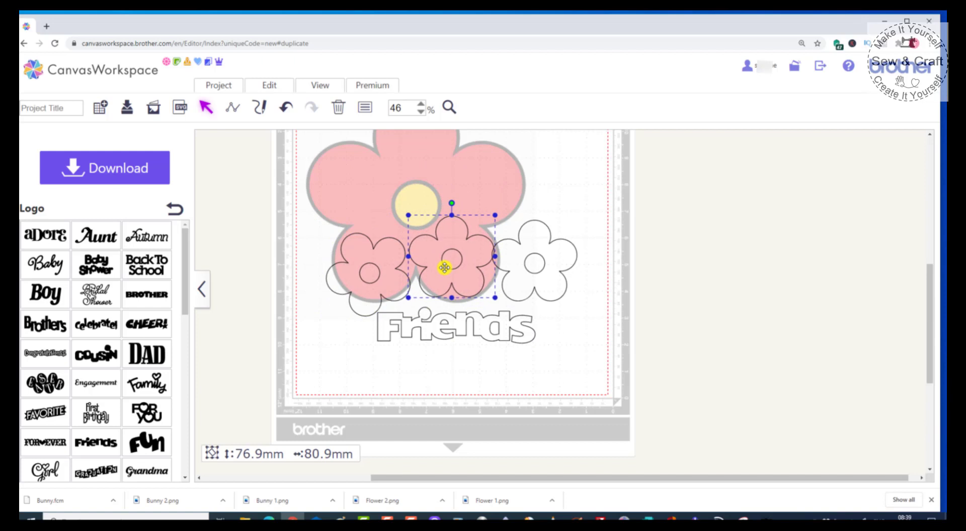
click(554, 278)
drag(533, 208, 554, 276)
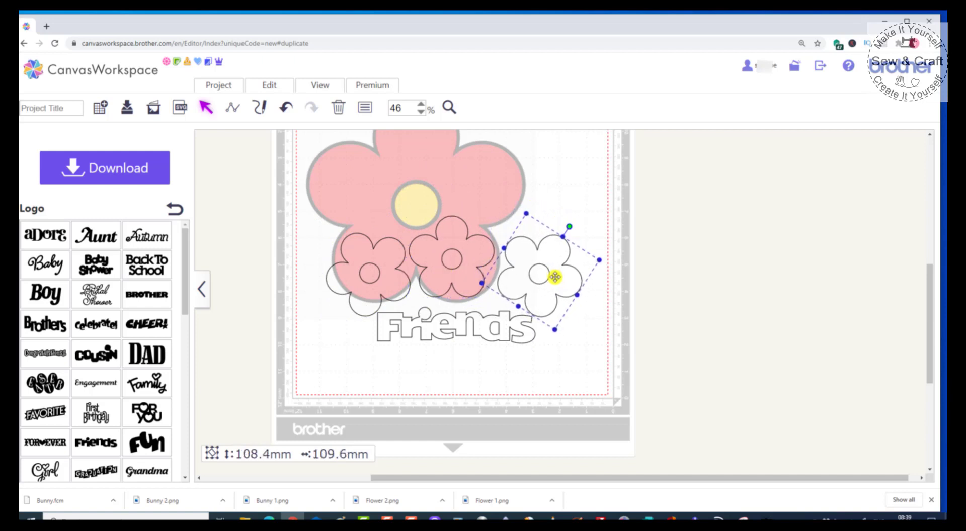
click(519, 362)
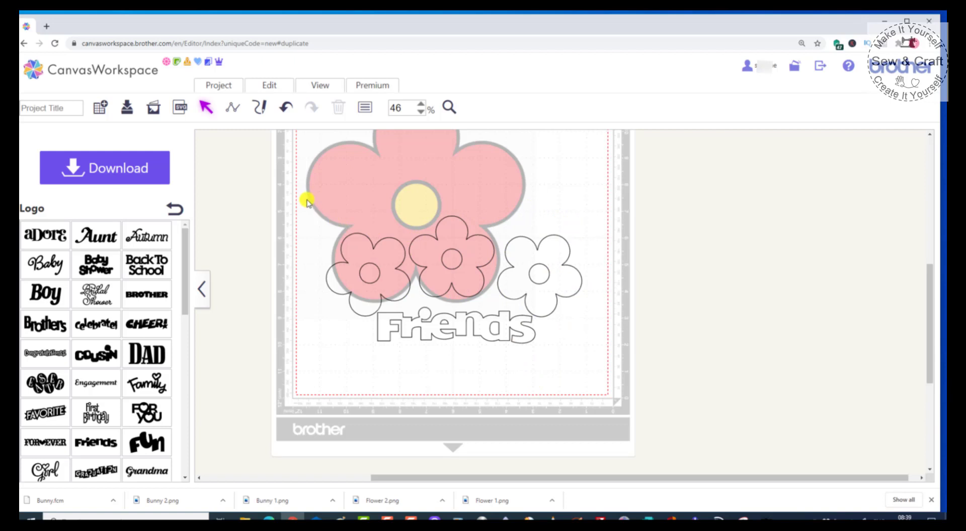
- Select all the flowers and the Friends word and group them into one object
click(419, 329)
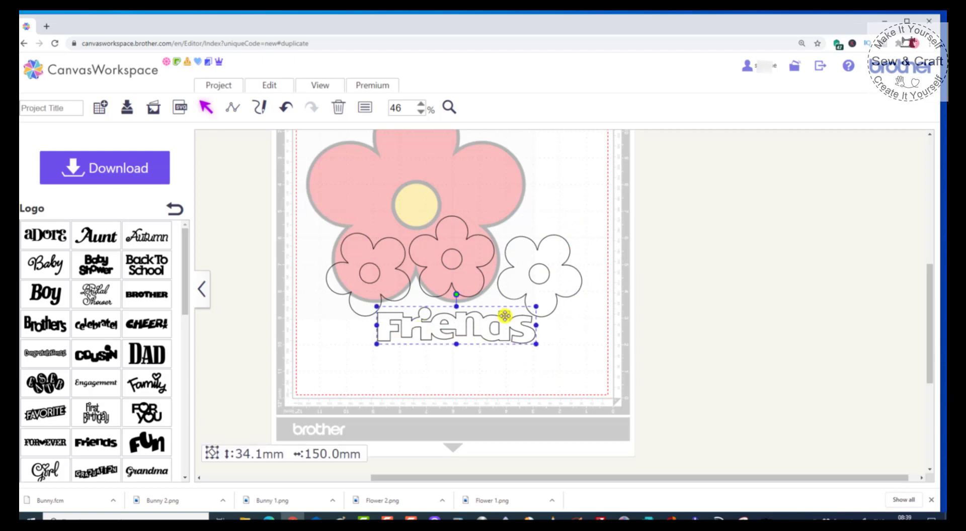
click(274, 88)
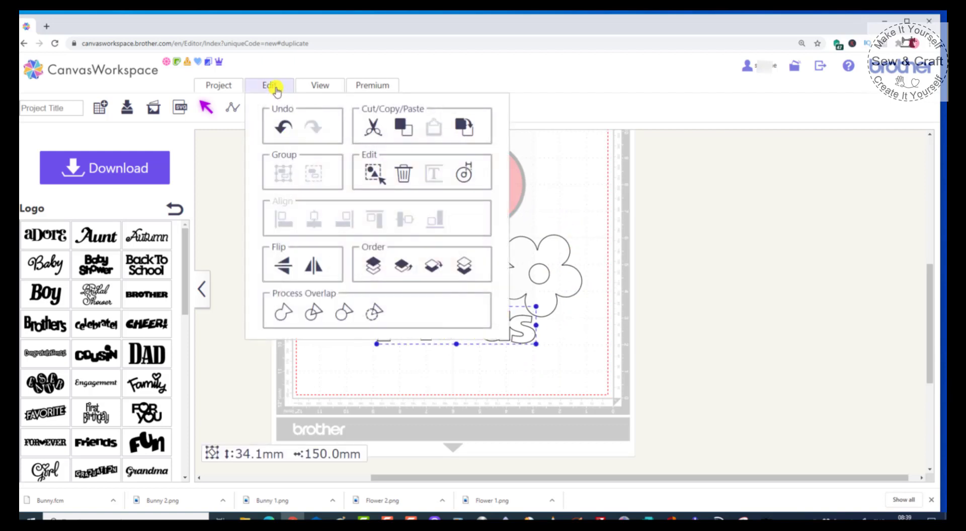
click(373, 174)
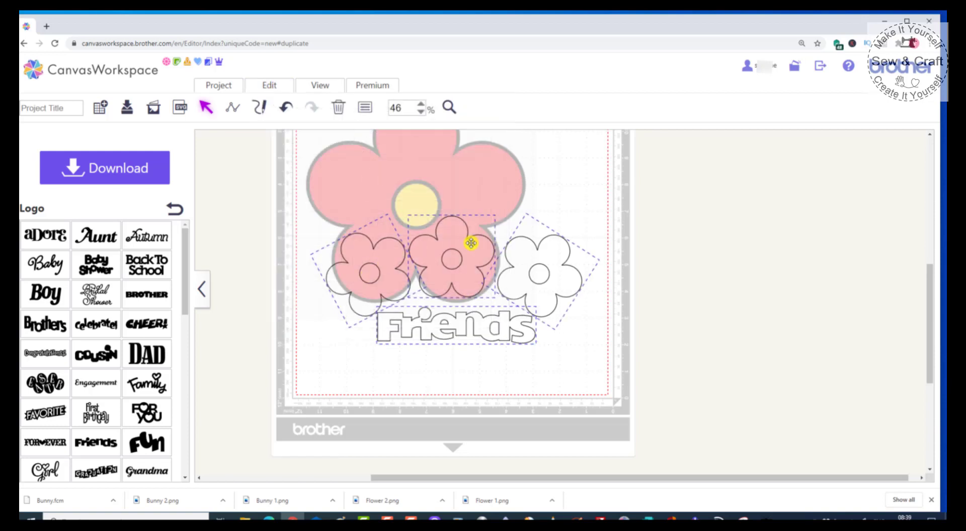
click(257, 88)
click(283, 174)
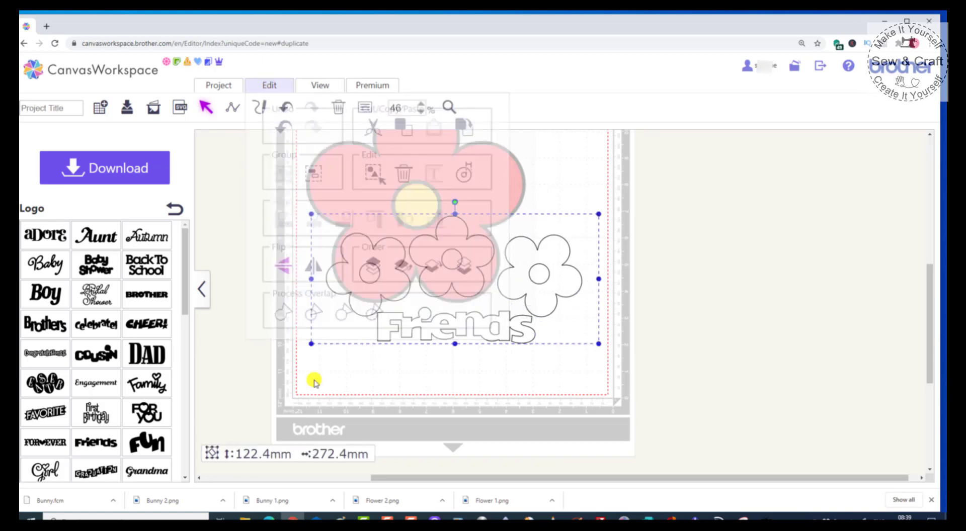
- Scale the grouped design to about 62.8 by 126.2 mm in the lower part of the mat
drag(563, 296, 571, 274)
drag(601, 239, 507, 354)
click(577, 350)
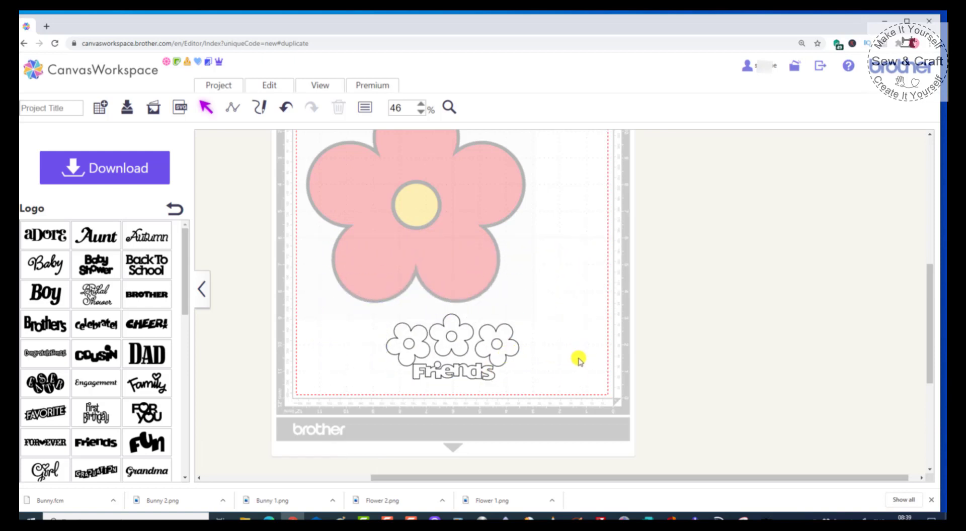
click(496, 356)
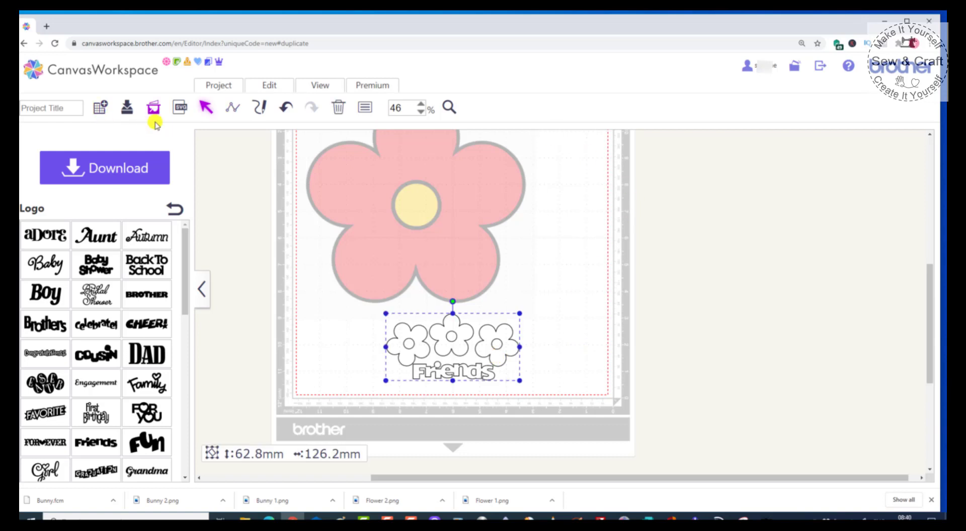
- Title the project Friends, open and close its file transfer options, and return to the pattern categories
click(20, 109)
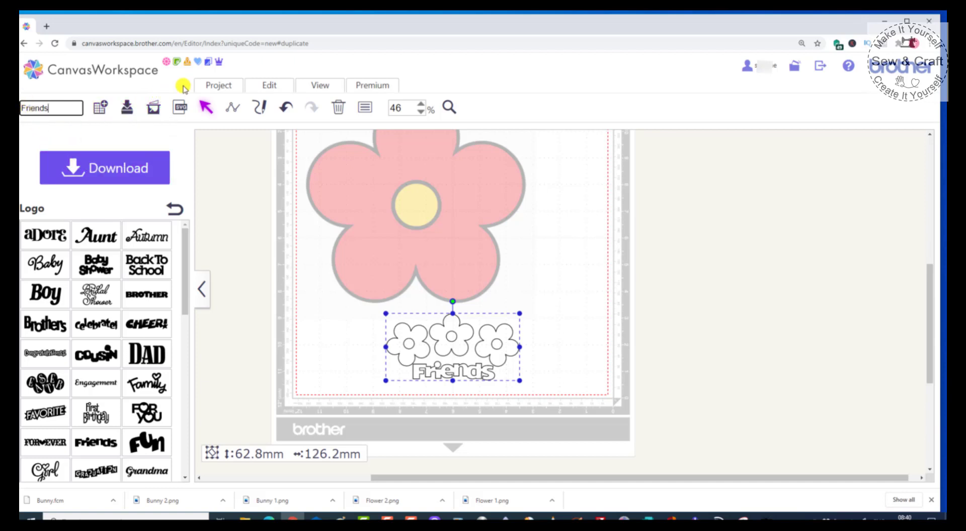
click(129, 166)
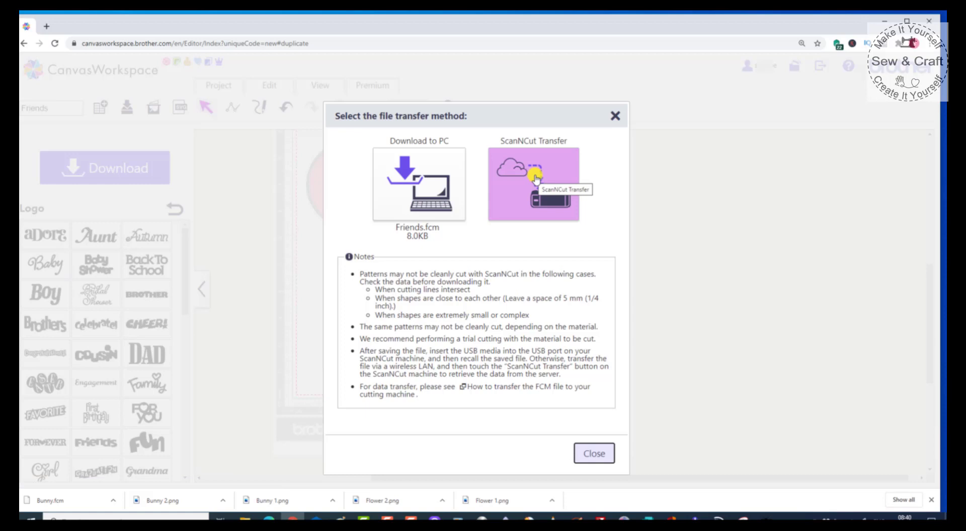
click(616, 118)
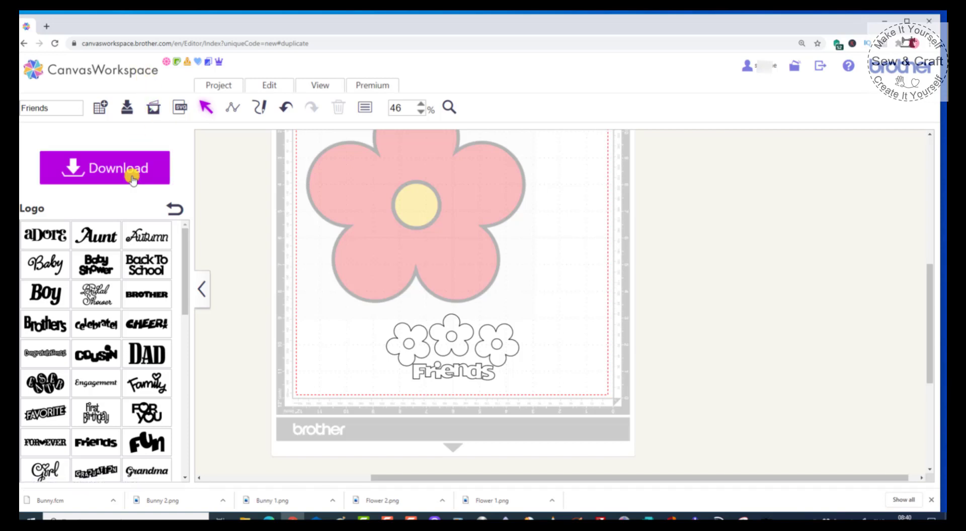
click(163, 210)
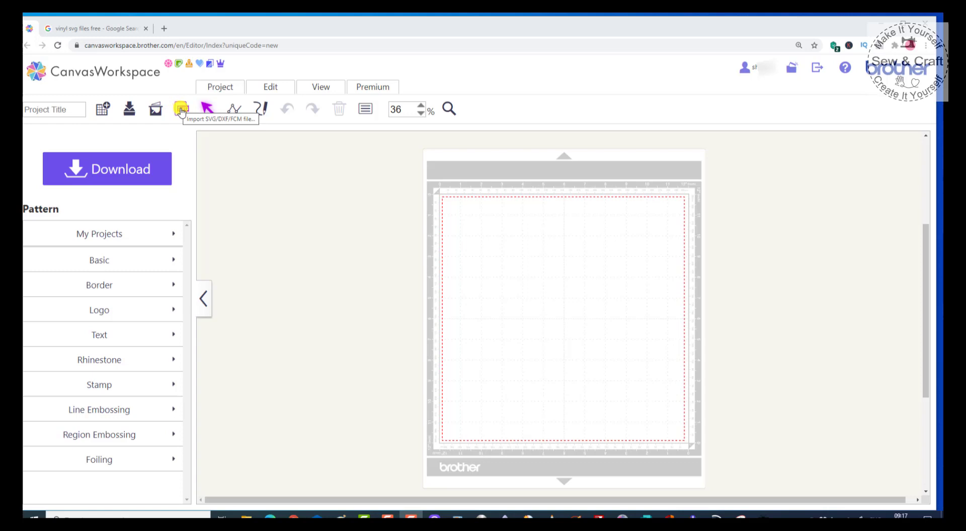
- Browse the free vinyl SVG image results in the other browser tab and open the Free Umbrella SVG result
click(100, 35)
scroll(336, 96, up, 7)
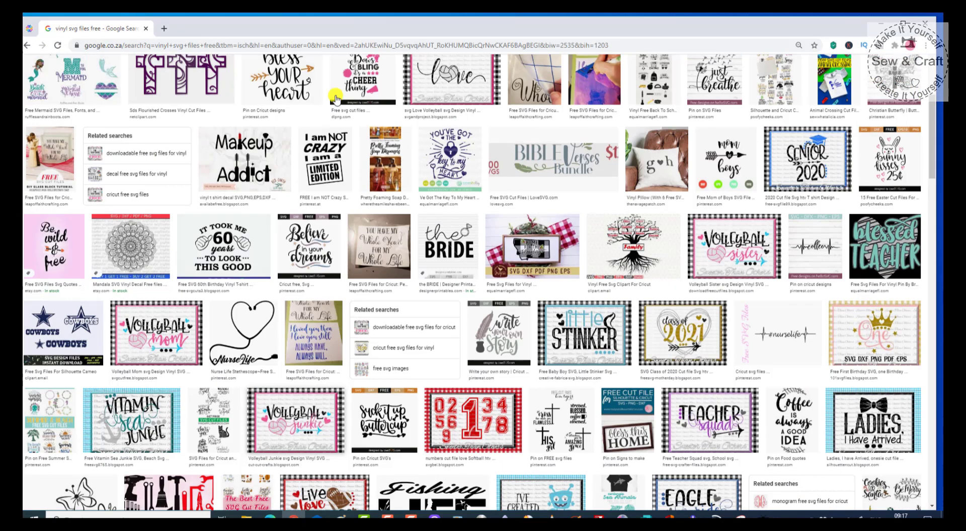
scroll(337, 96, up, 4)
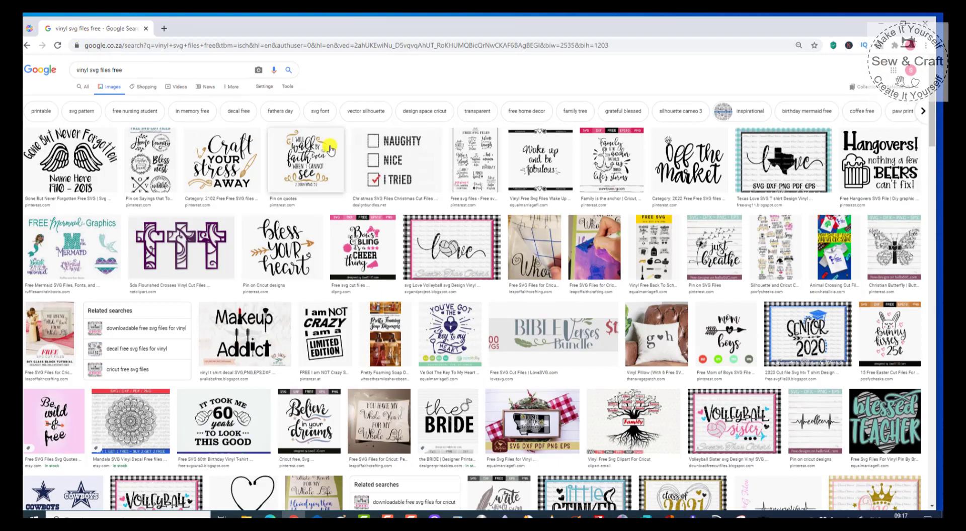
scroll(317, 146, down, 6)
scroll(434, 188, down, 6)
scroll(437, 186, down, 1)
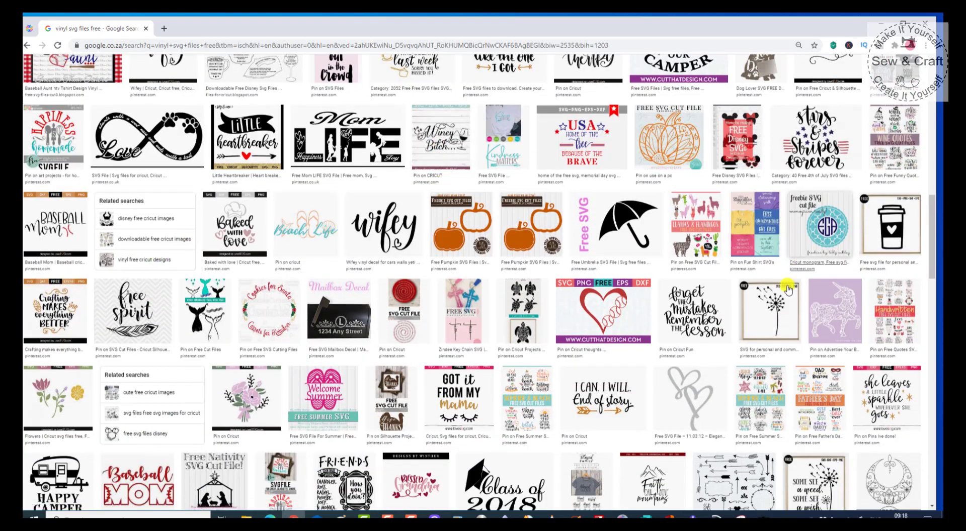
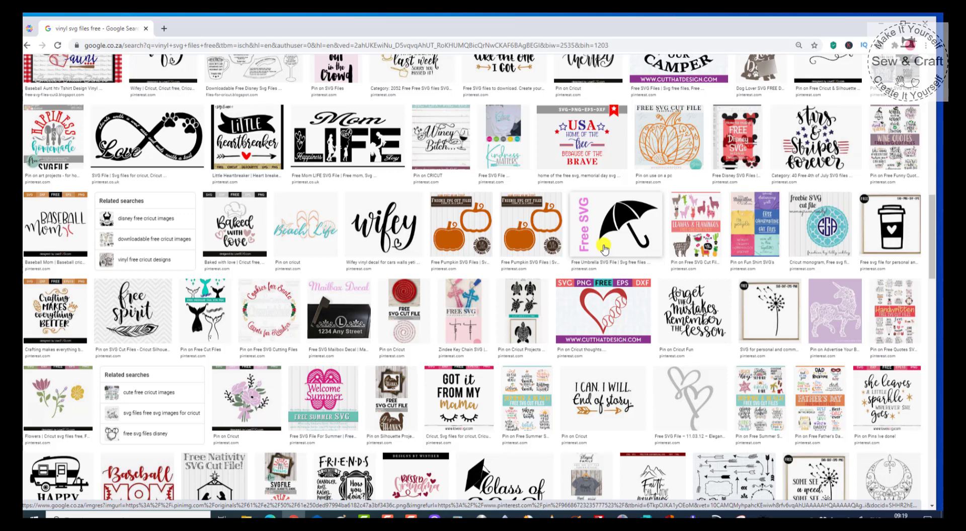
click(619, 222)
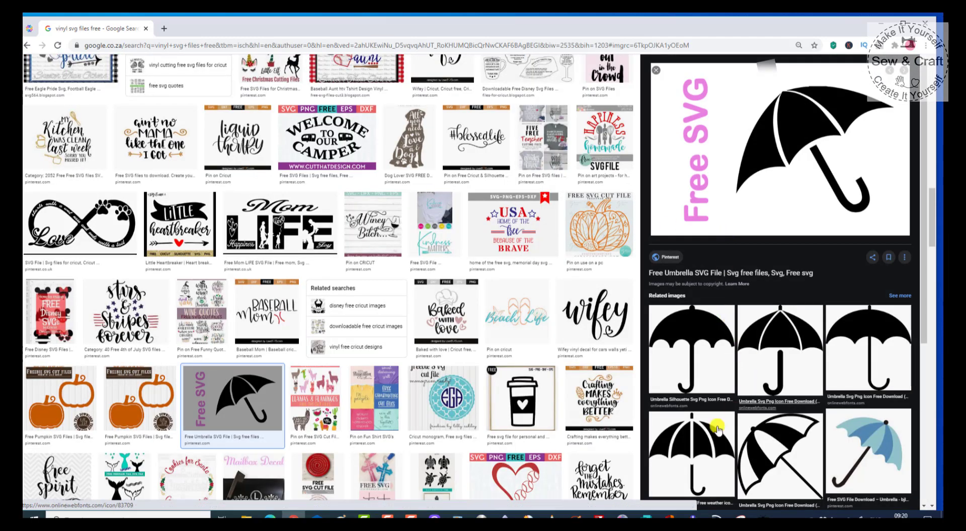
- Start saving the open umbrella outline from the related images under the file name Umbrella 1
scroll(703, 435, down, 2)
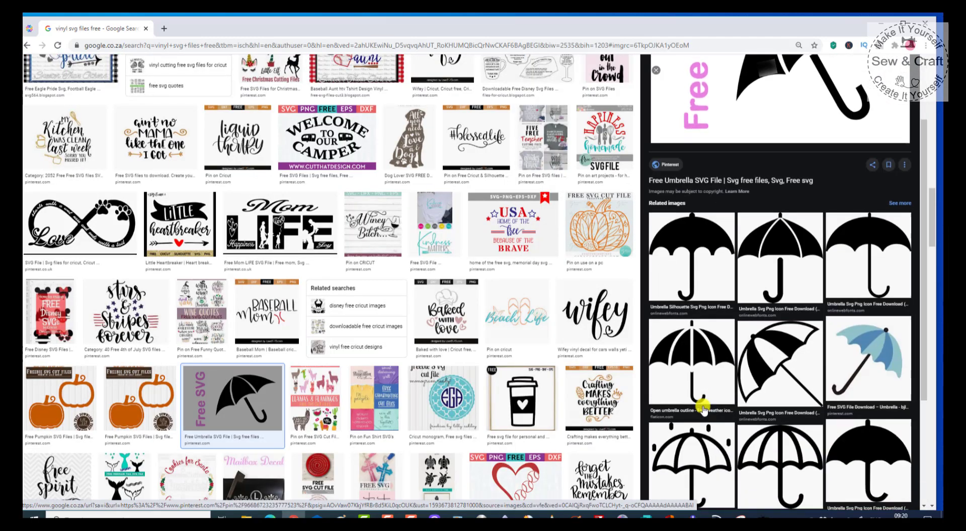
right_click(706, 359)
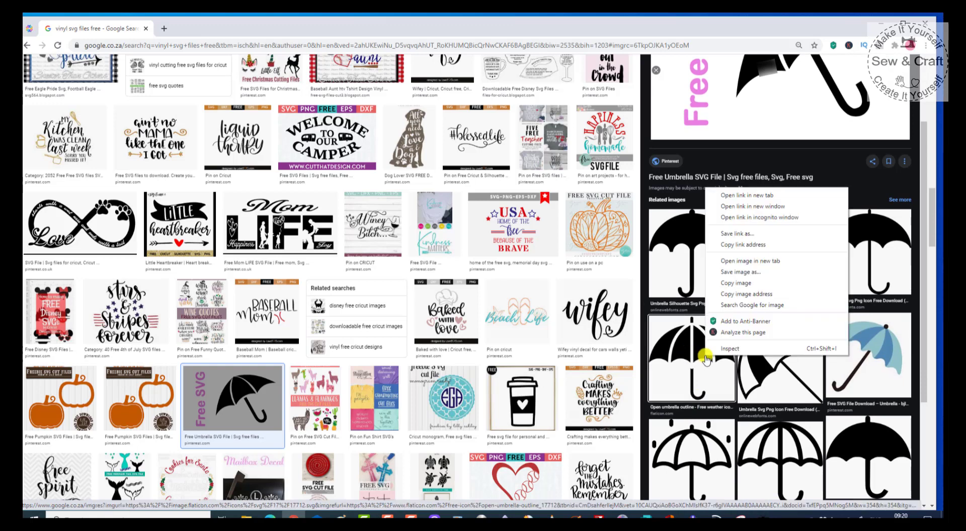
click(740, 274)
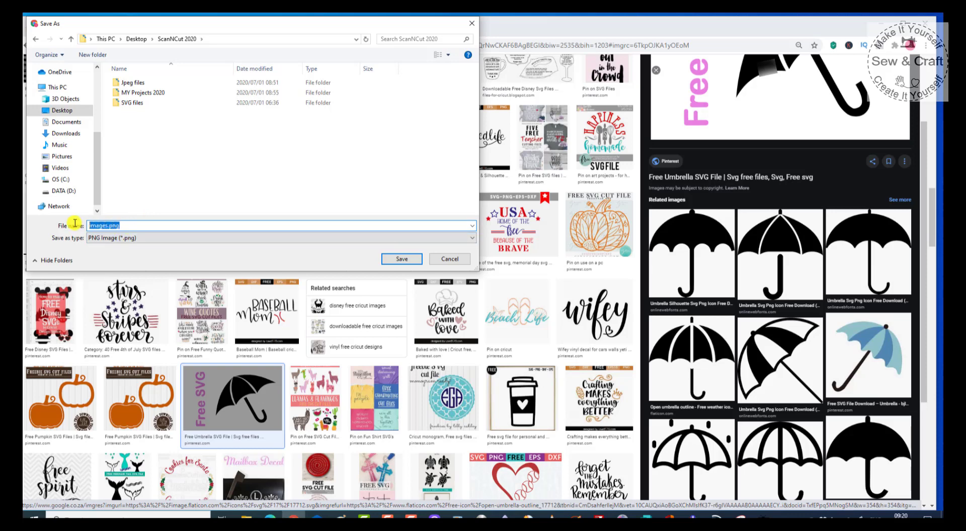
text(Umbrella 1)
- Create a folder named Umbrella inside Jpeg files and save the Umbrella 1 PNG image in it
double_click(134, 86)
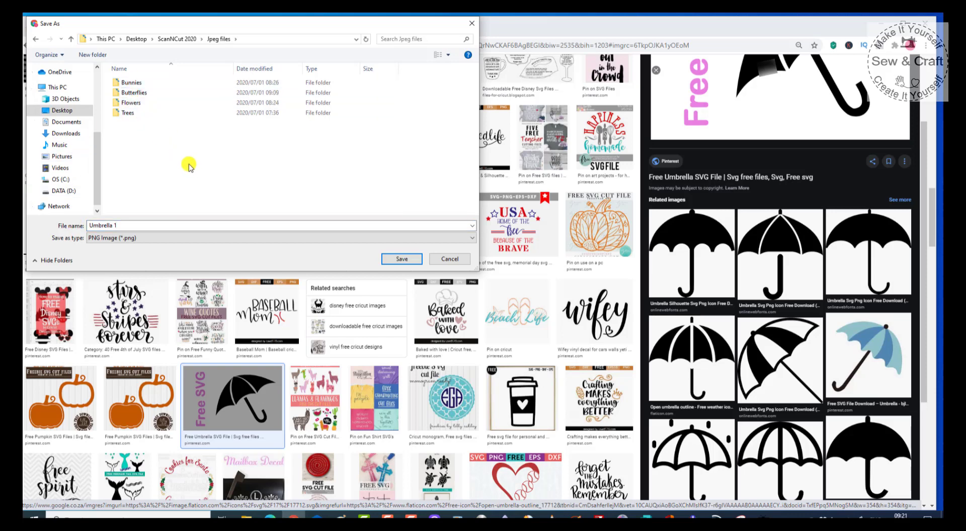
click(97, 57)
click(96, 56)
text(Umbrea=)
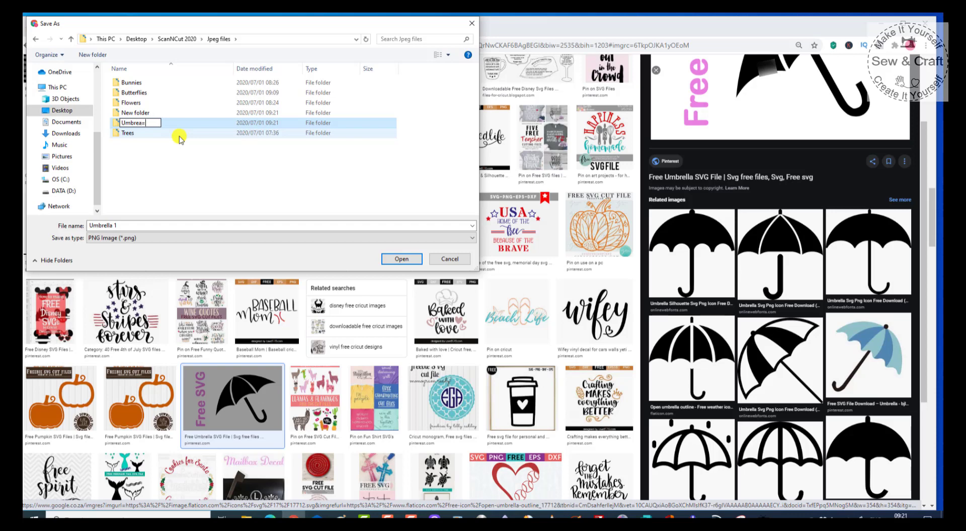
key(BackSpace)
key(BackSpace)
text(lla)
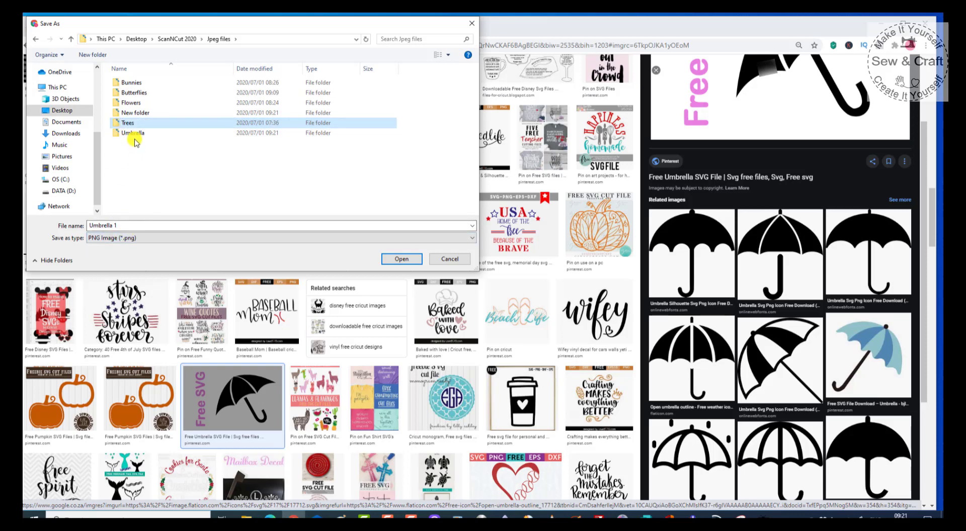
key(Return)
double_click(133, 134)
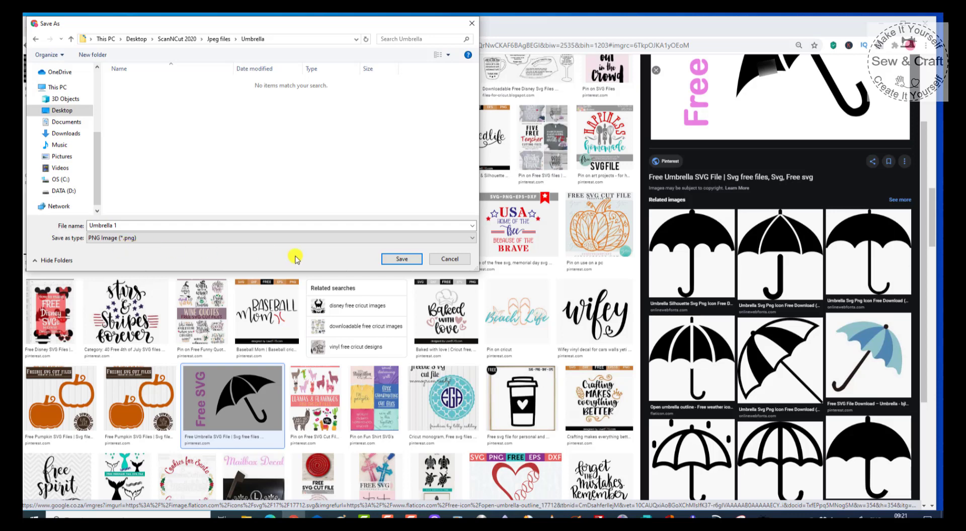
click(400, 260)
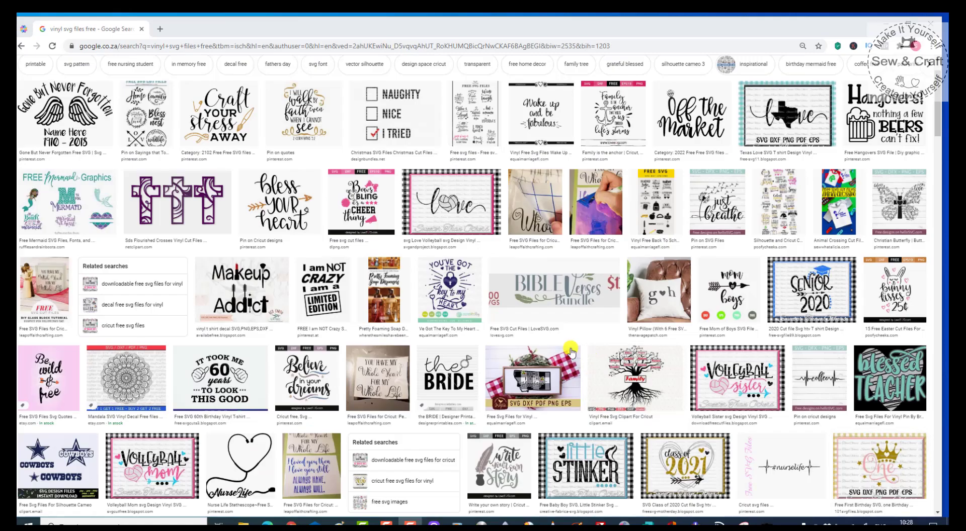
- Check which file type is offered for saving the purple crosses image, and cancel the save
click(189, 219)
right_click(190, 219)
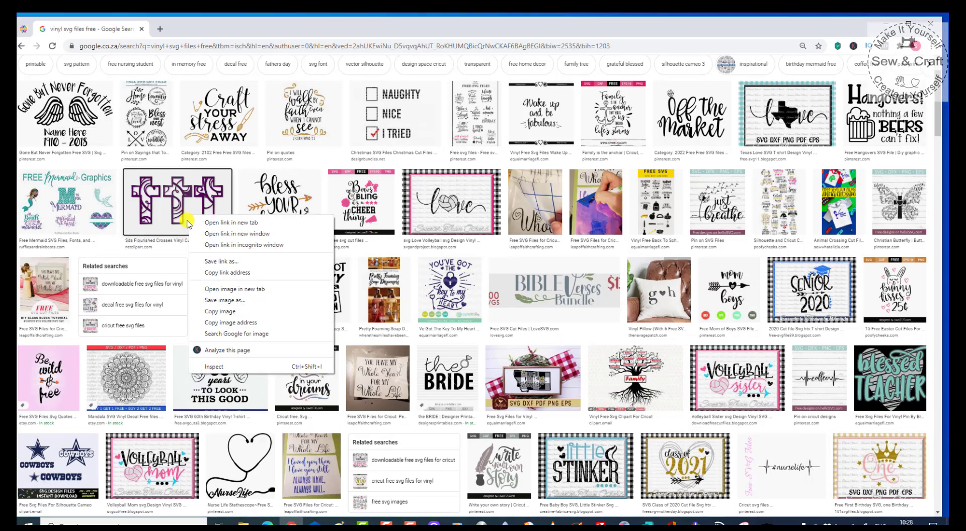
click(216, 300)
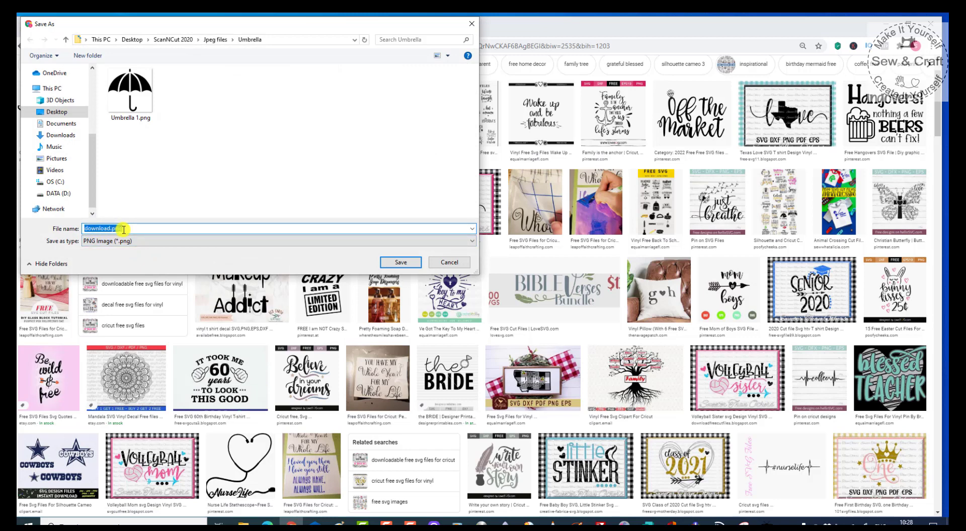
click(450, 263)
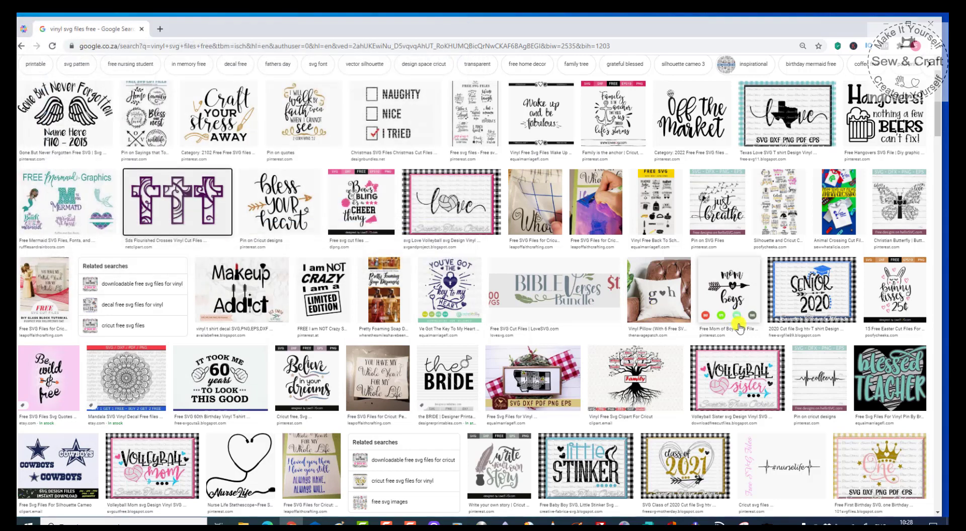
- Check which file type is offered for saving the Dog Lover image, and cancel the save
scroll(794, 371, down, 1)
scroll(794, 371, down, 5)
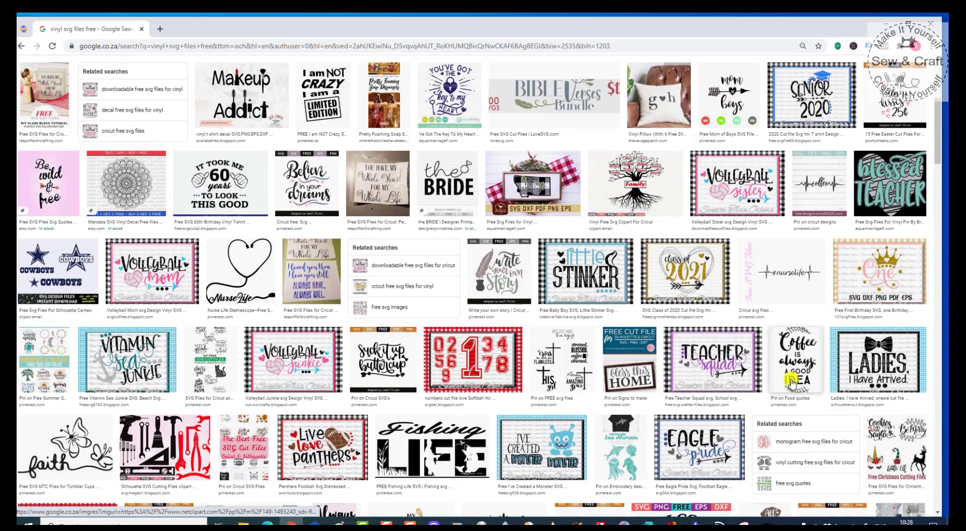
scroll(787, 378, down, 4)
right_click(773, 342)
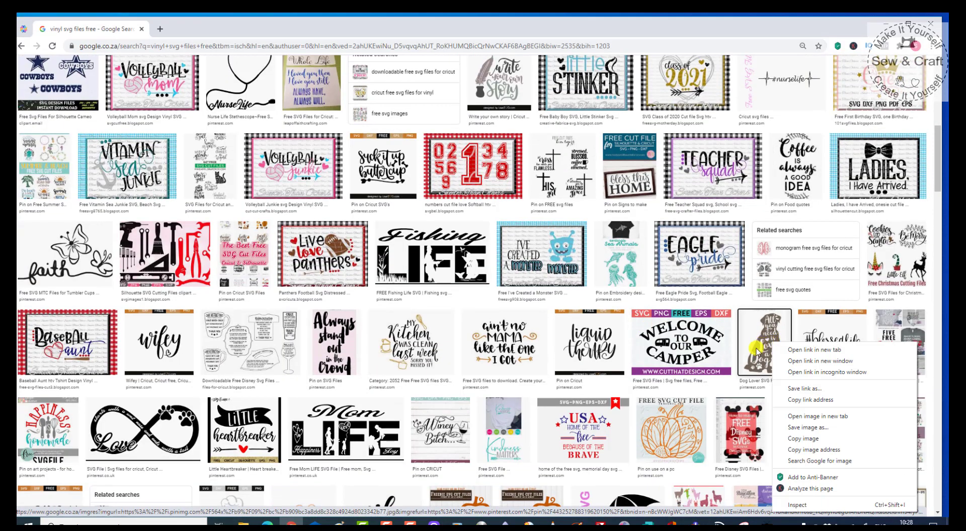
click(800, 427)
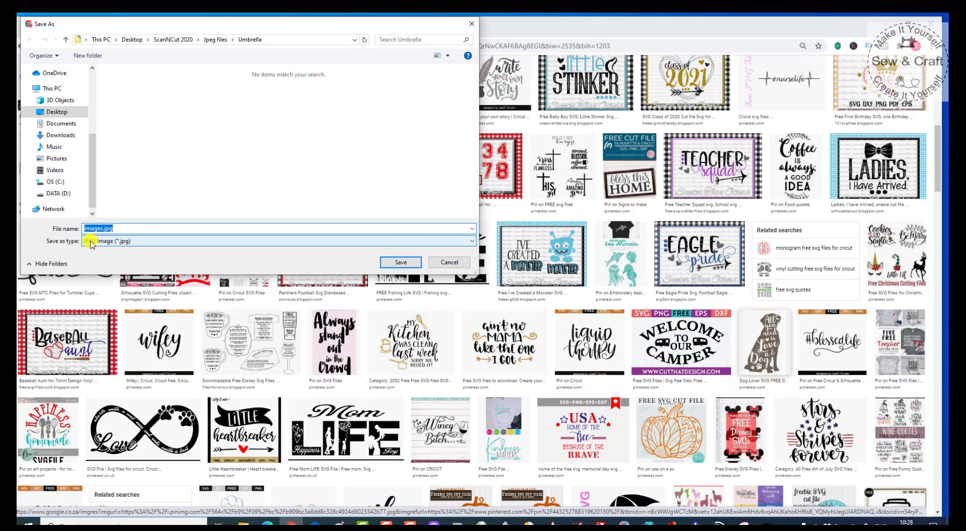
click(449, 264)
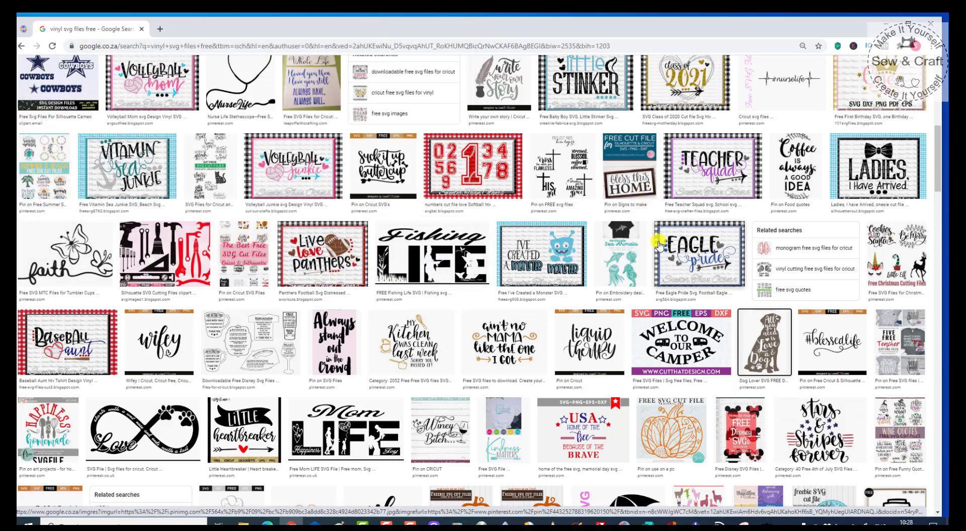
scroll(649, 221, up, 5)
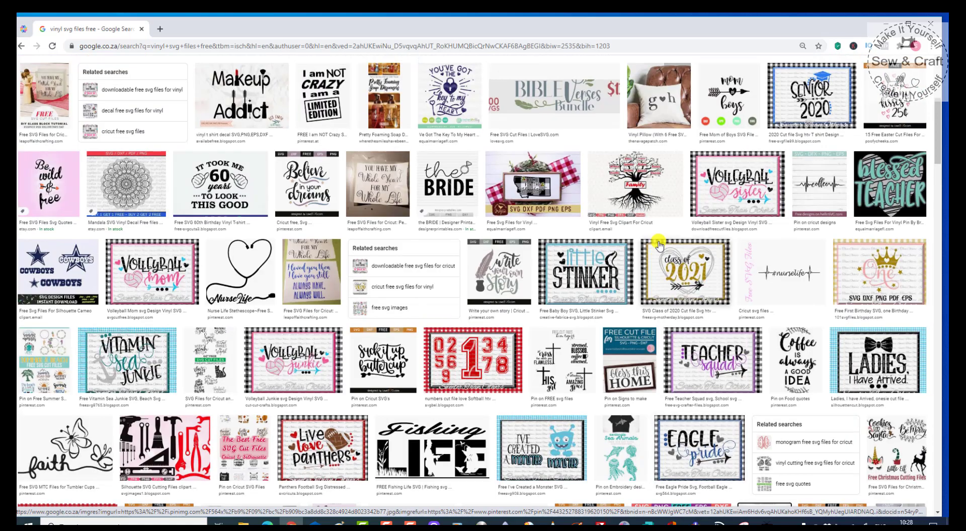
scroll(659, 245, up, 5)
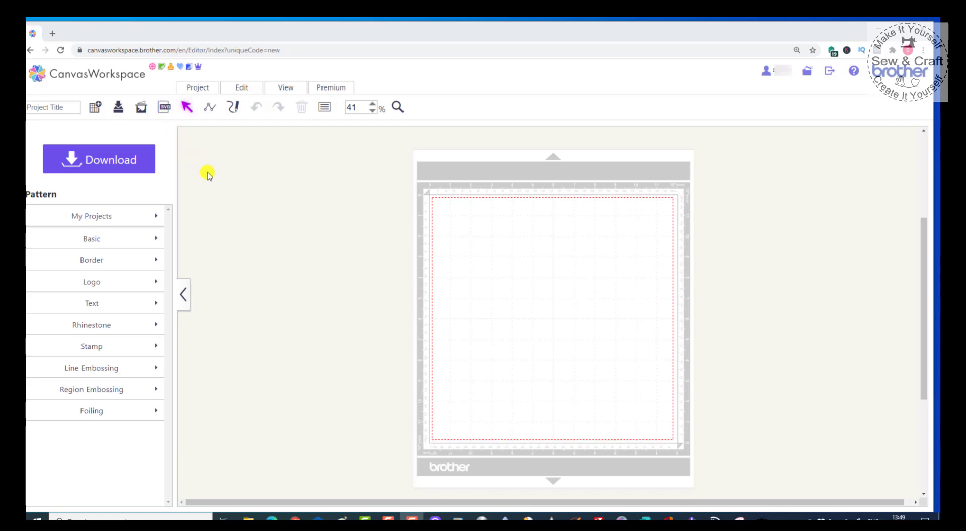
- Search for "convert jpg to svg" in a new browser tab and open Convertio's JPG to SVG Converter
click(52, 34)
click(53, 34)
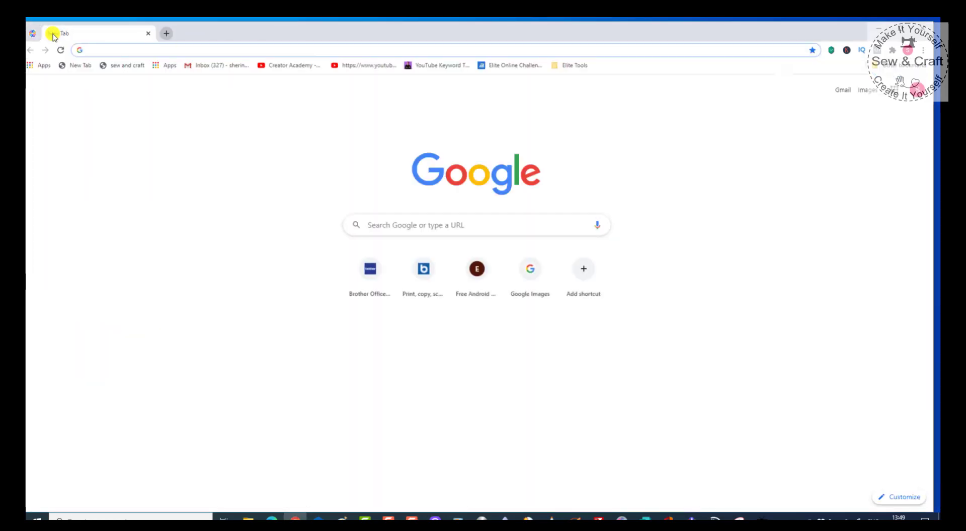
click(93, 48)
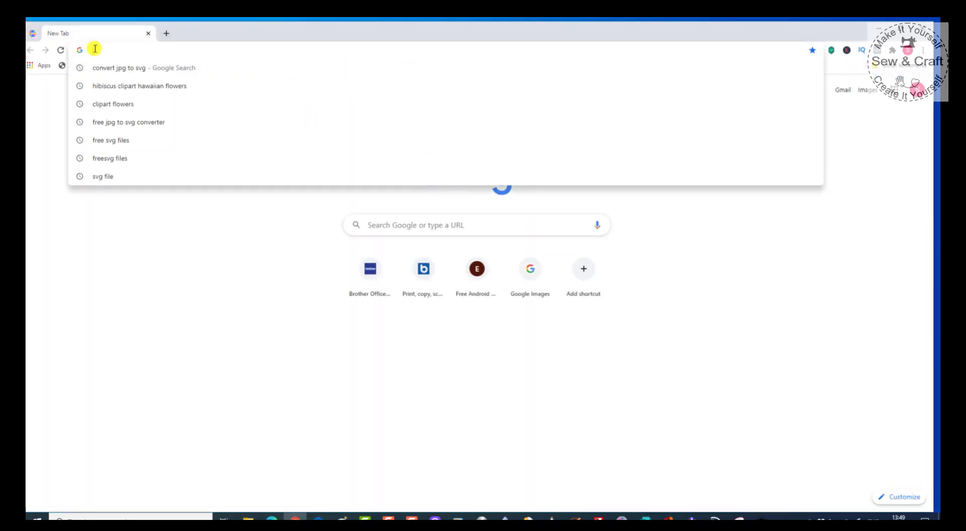
click(140, 71)
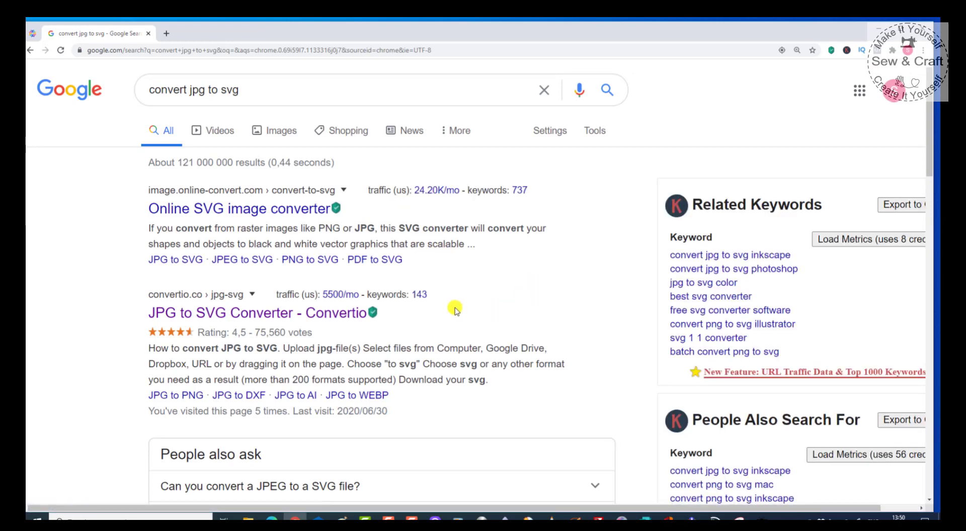
scroll(248, 316, down, 1)
scroll(248, 317, down, 1)
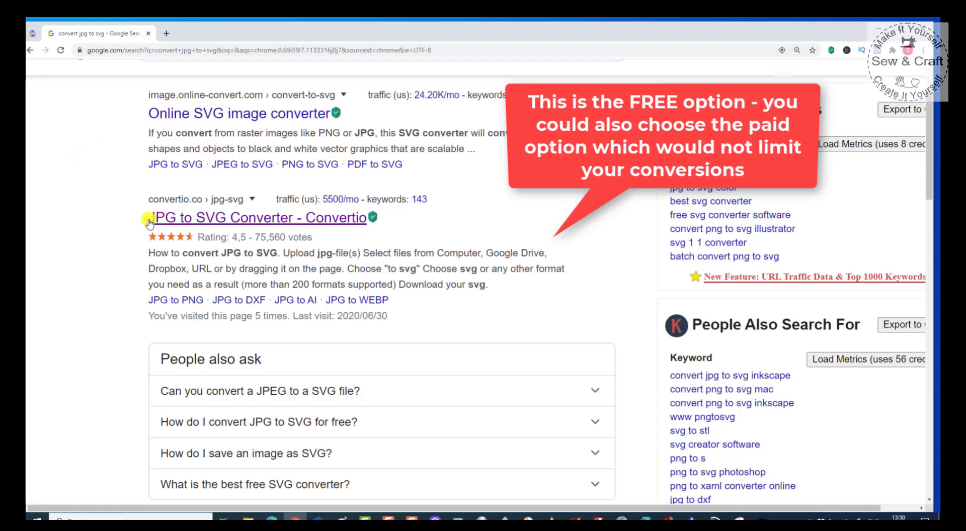
click(187, 220)
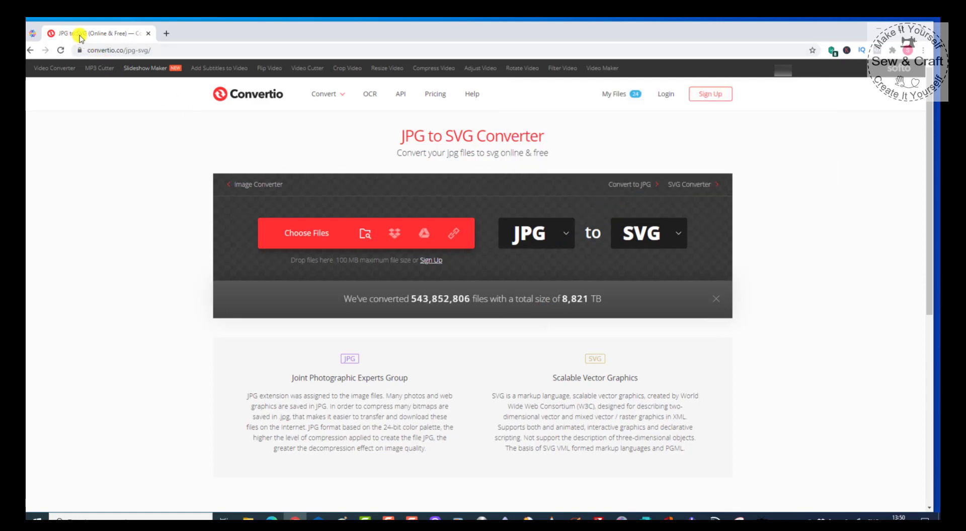
- Add hibiscs 5jpg.jpg from the Flowers folder inside Jpeg files to the JPG to SVG converter
click(565, 238)
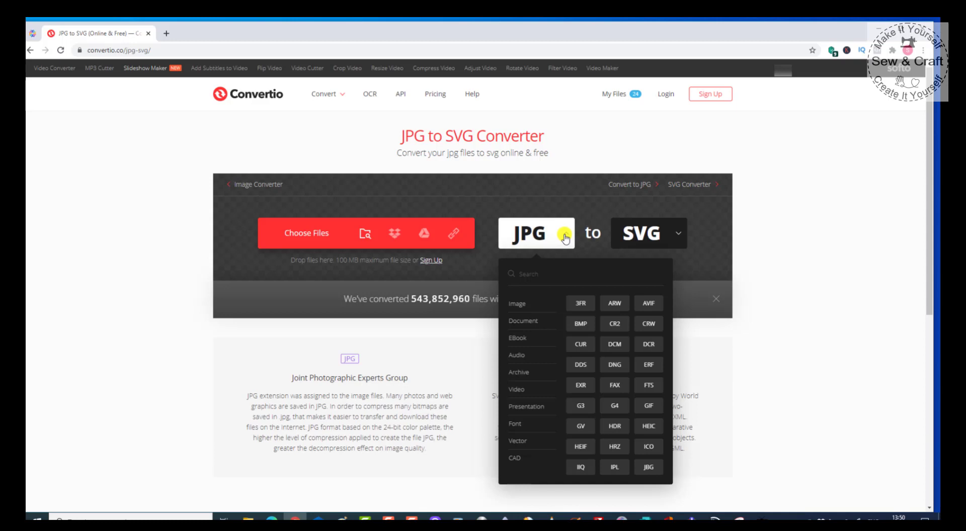
click(566, 238)
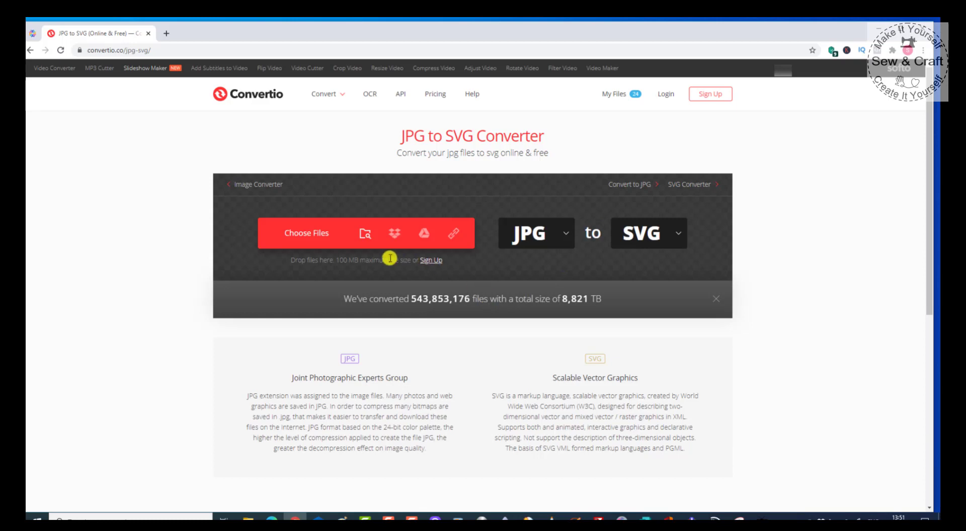
click(312, 235)
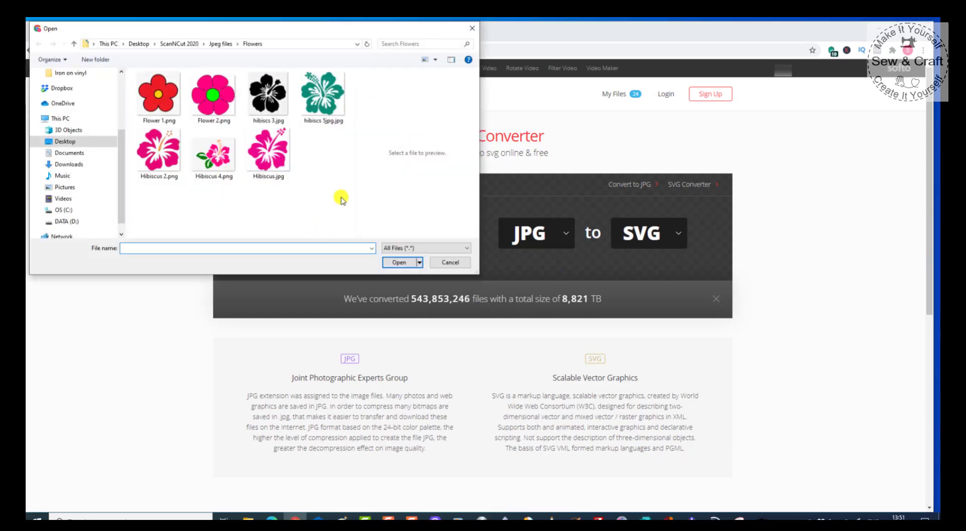
click(180, 44)
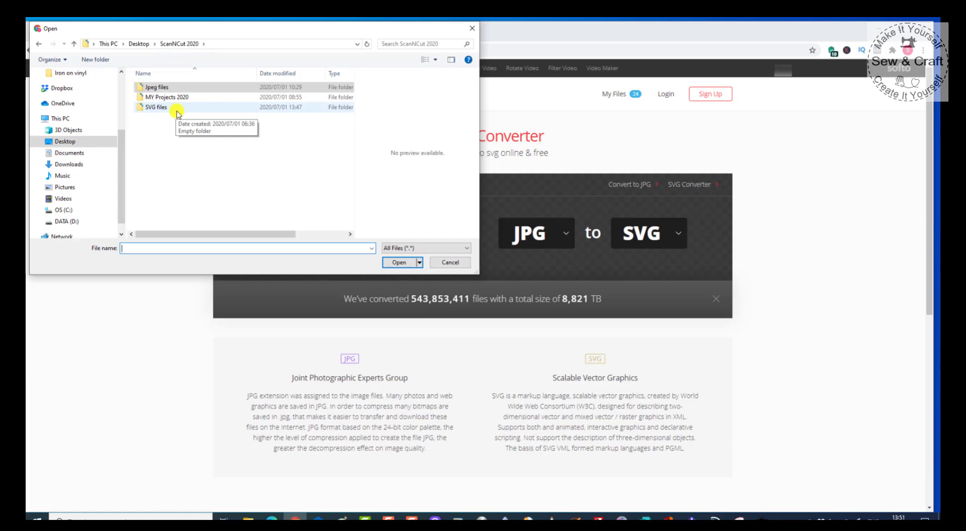
double_click(156, 88)
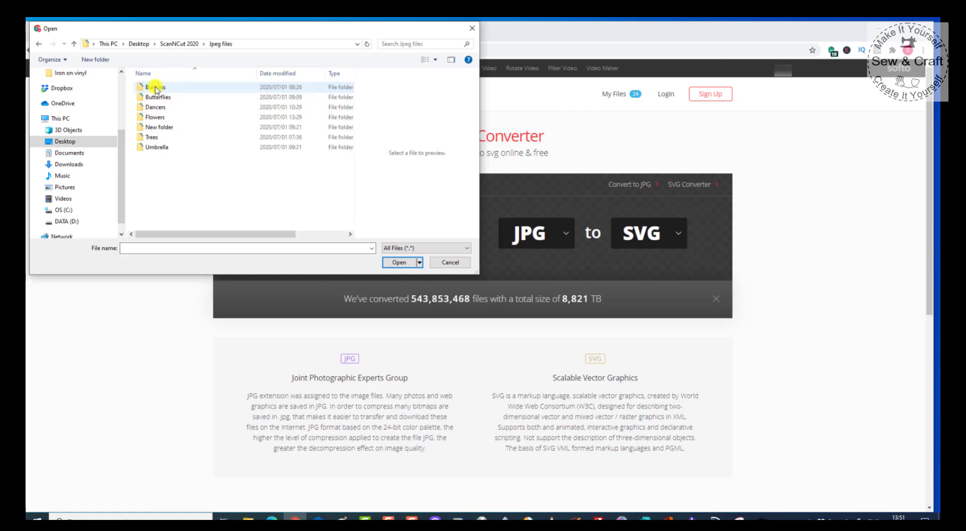
double_click(157, 118)
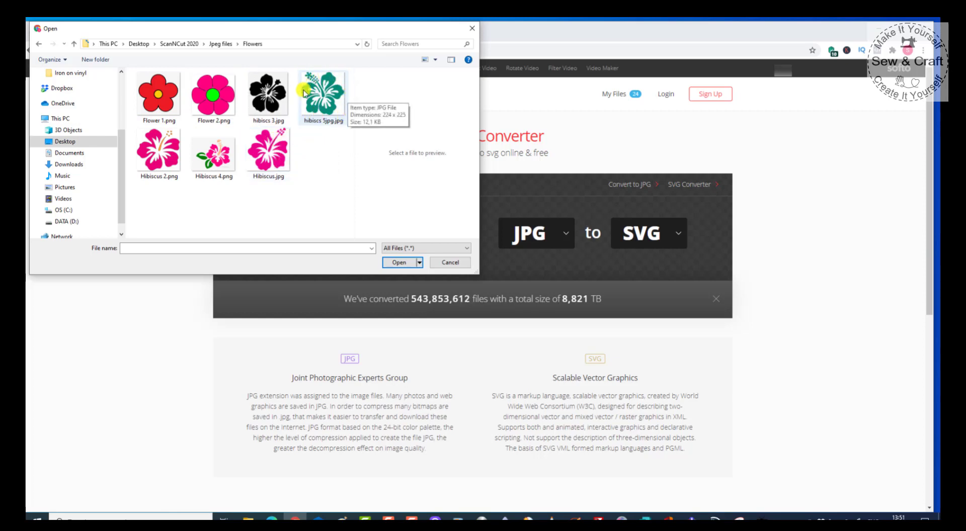
click(332, 123)
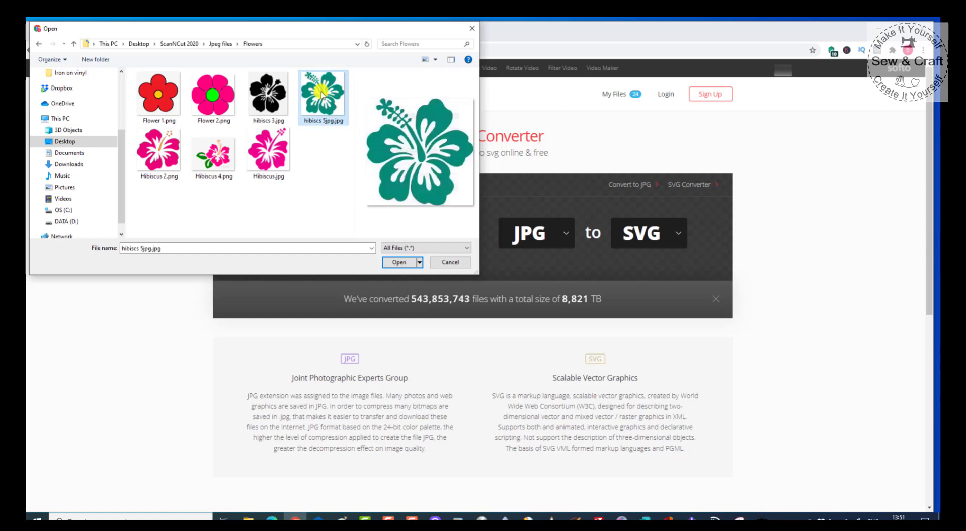
click(401, 262)
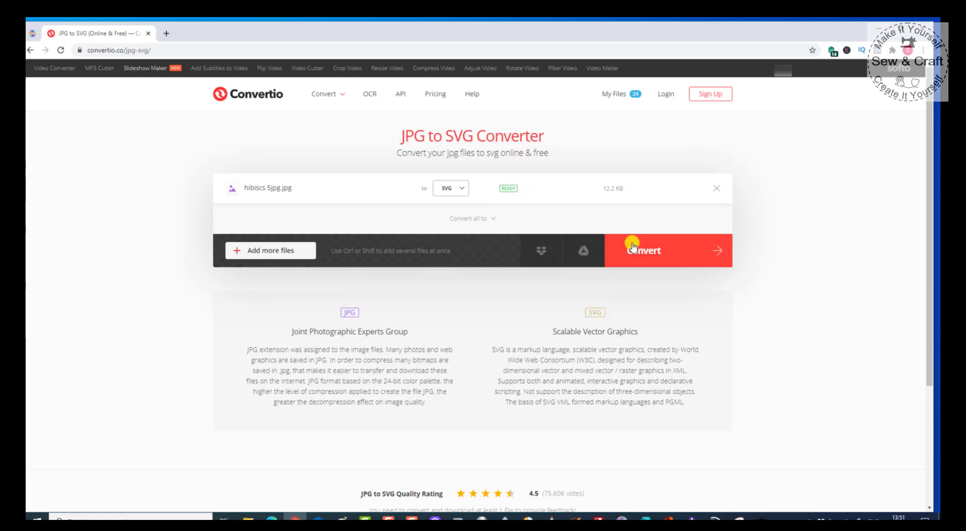
- Convert hibiscs 5jpg.jpg to SVG, download the converted file and show it in its folder
click(648, 255)
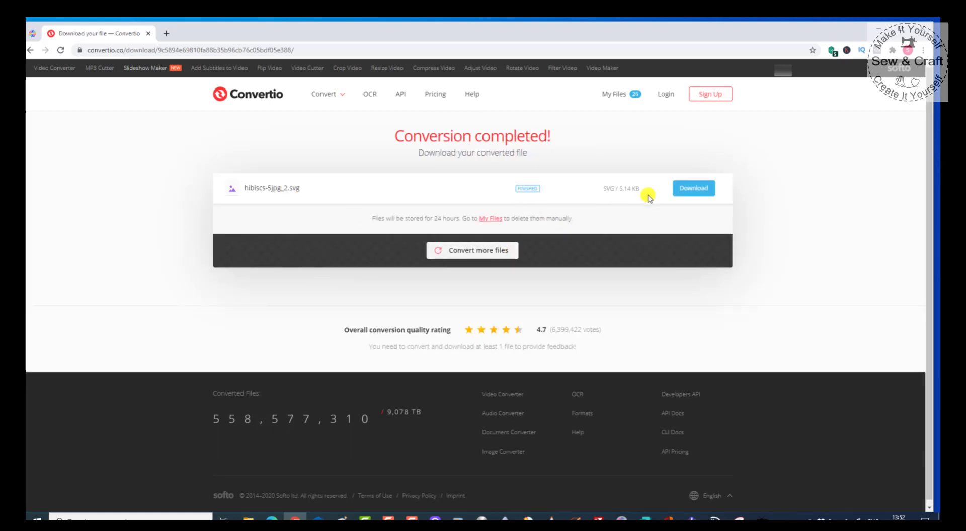
click(693, 192)
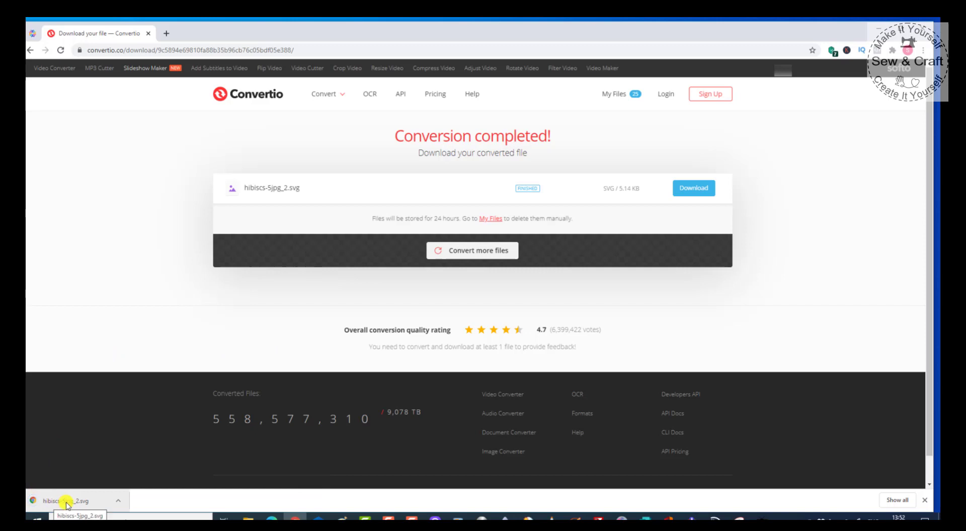
right_click(101, 505)
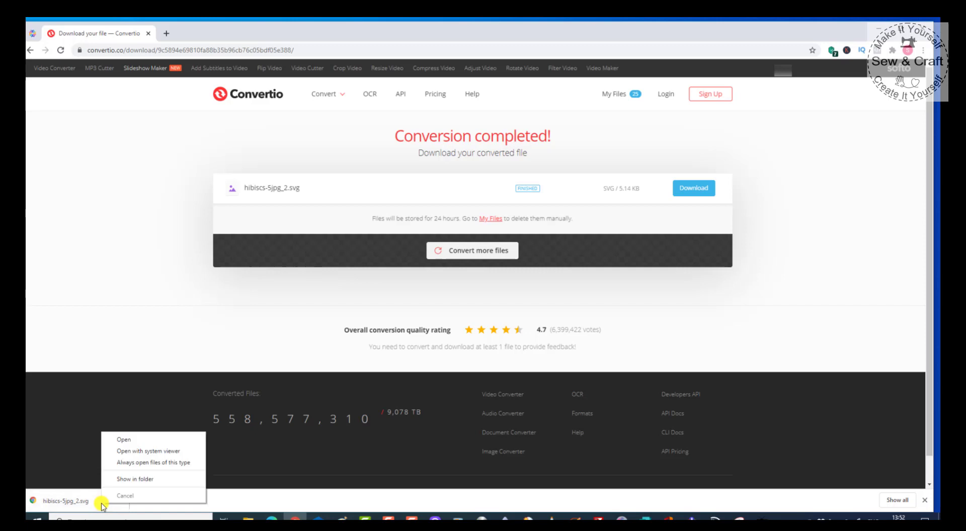
click(131, 481)
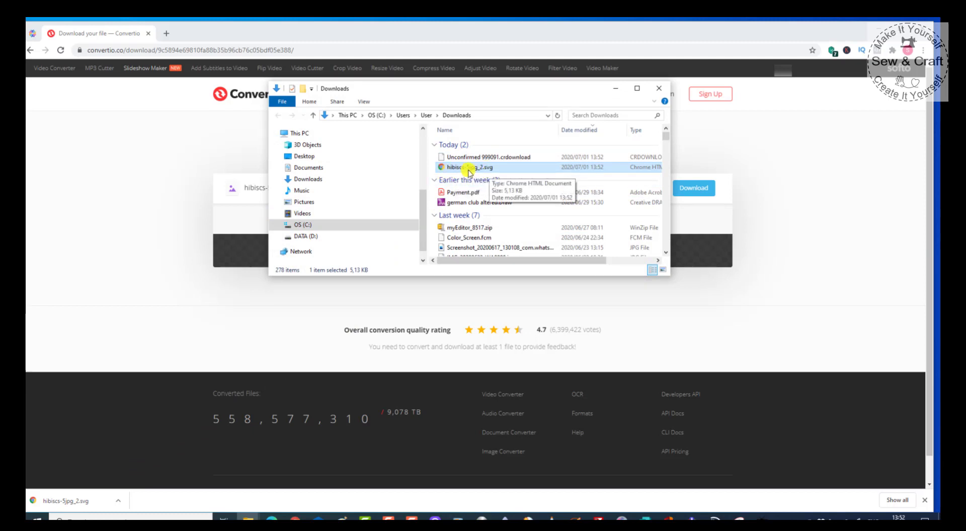
- Move hibiscs-5jpg_2.svg from Downloads into the SVG files folder inside ScanNCut 2020 on the desktop
right_click(468, 169)
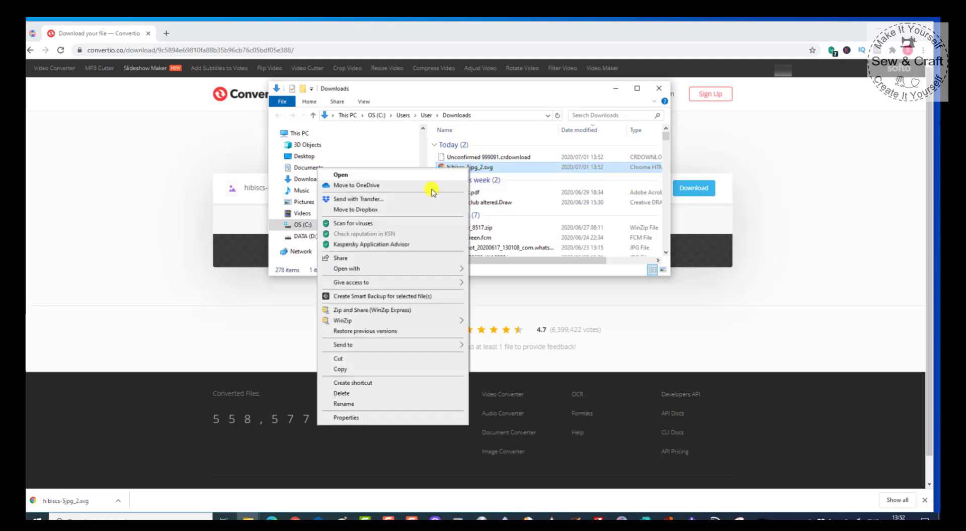
click(354, 360)
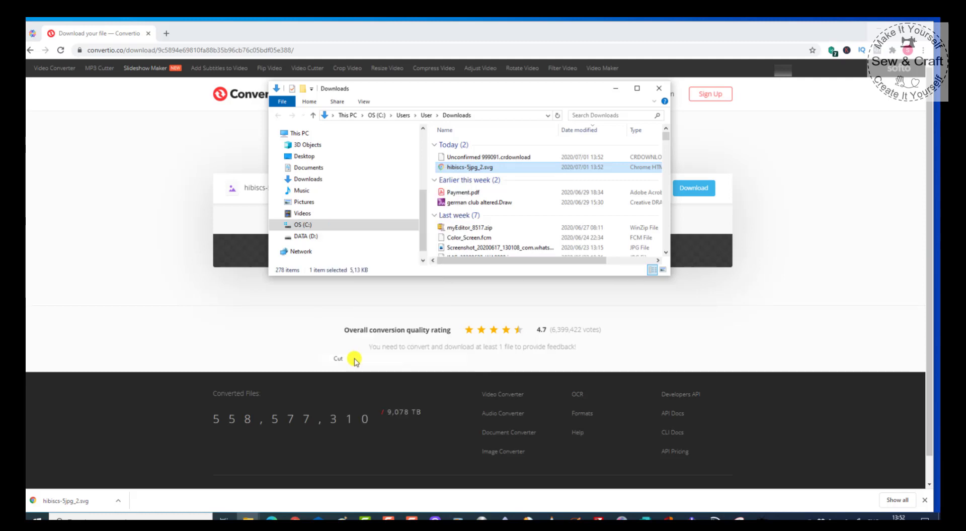
click(618, 89)
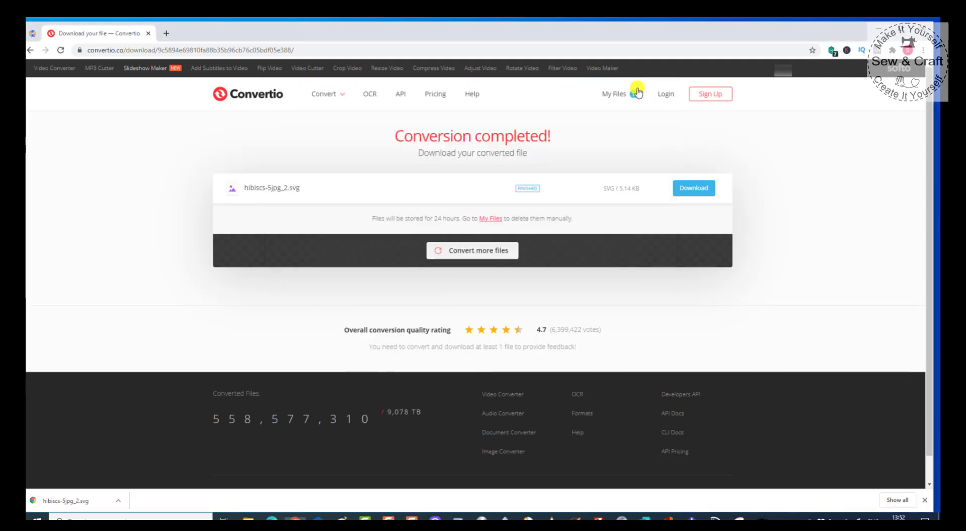
click(879, 27)
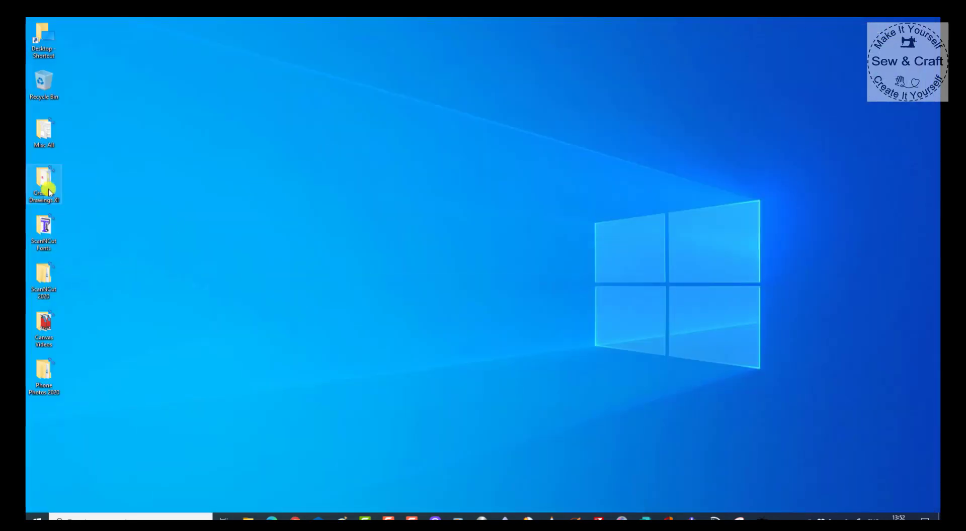
double_click(49, 276)
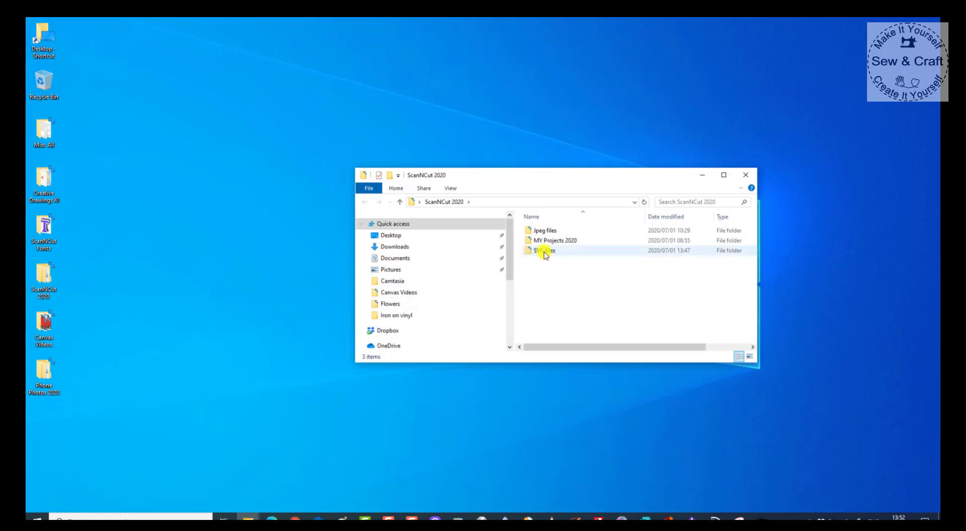
double_click(544, 251)
right_click(525, 239)
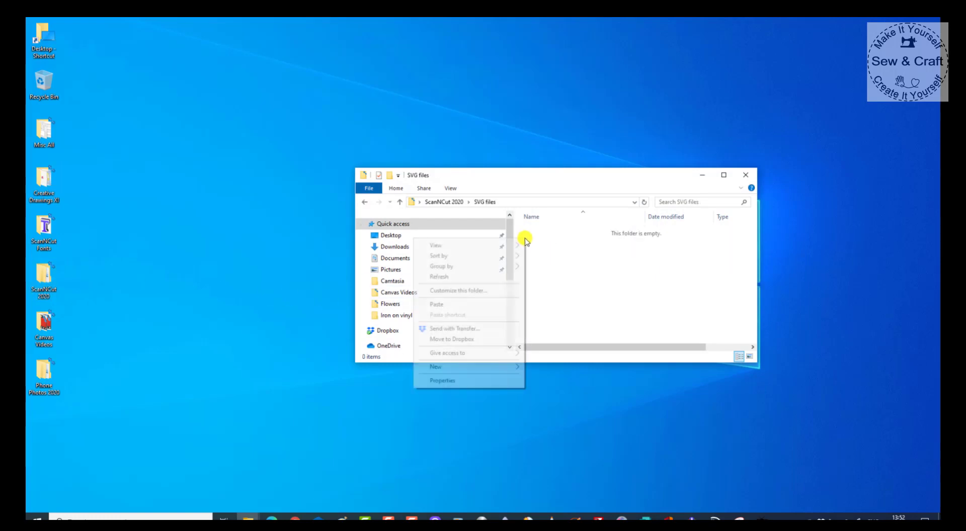
click(450, 305)
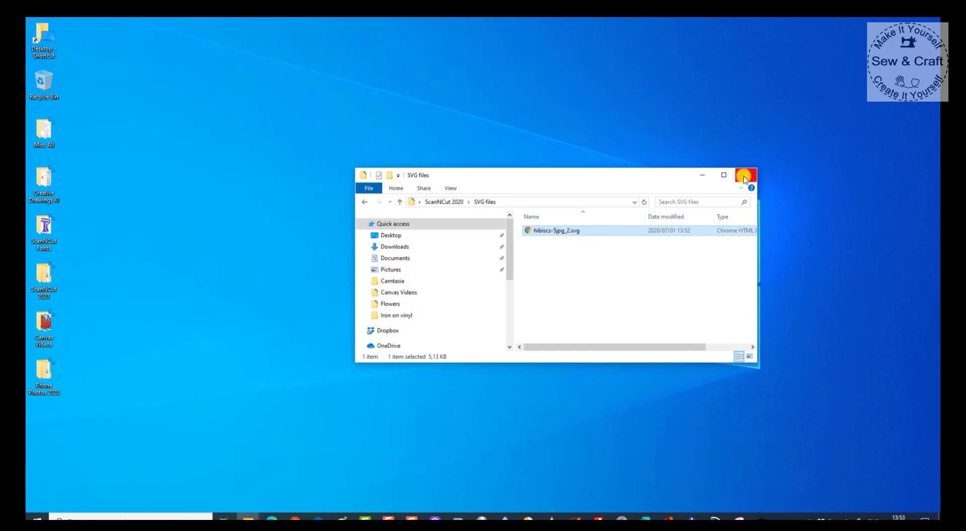
click(744, 177)
- Close the Convertio page and outline-trace hibiscs 5jpg.jpg in CanvasWorkspace with Normal Tracing
click(296, 518)
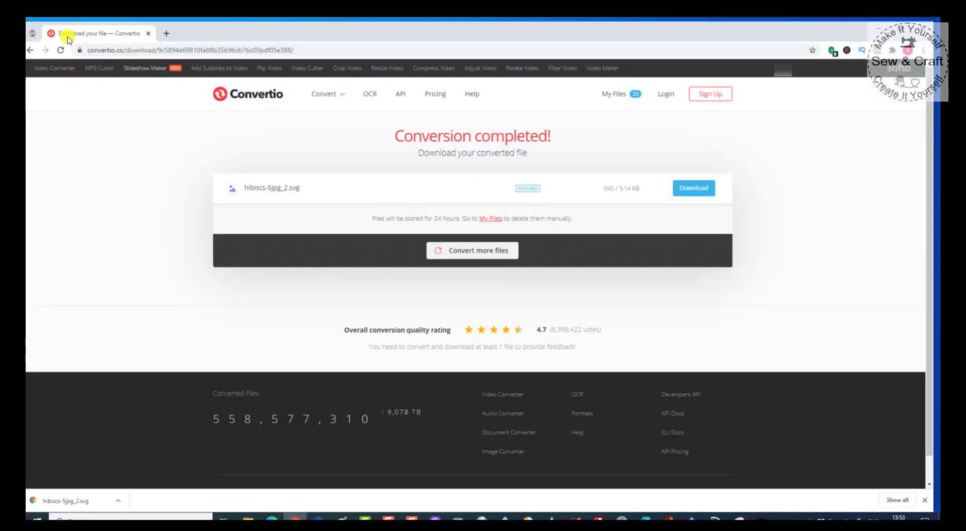
click(148, 33)
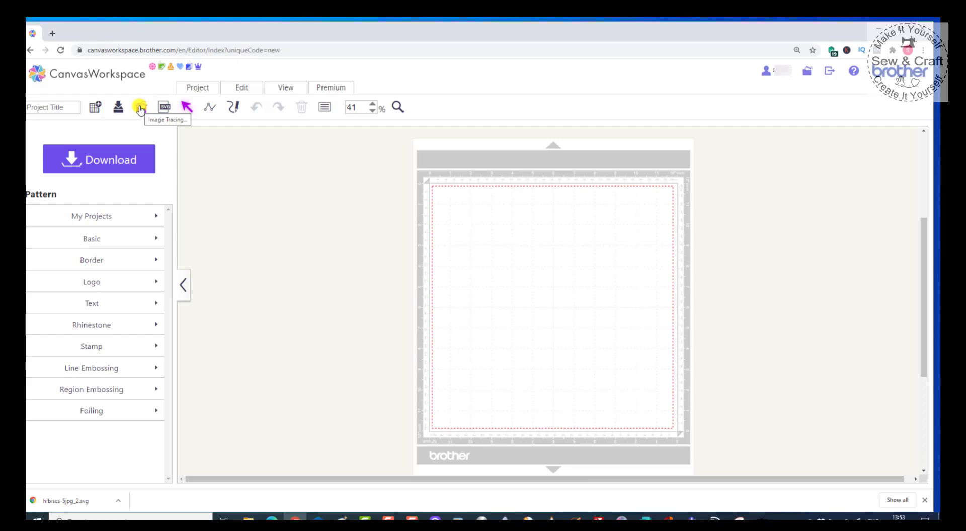
click(140, 107)
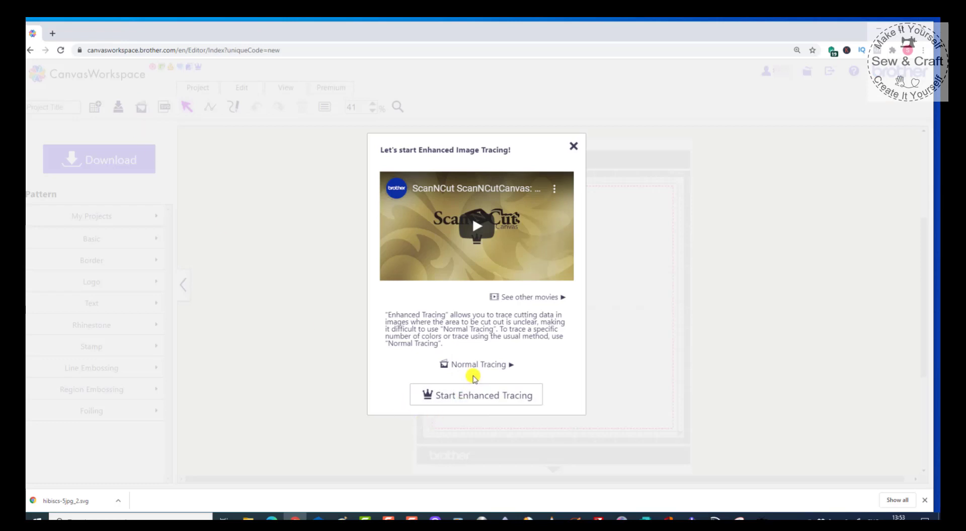
click(478, 365)
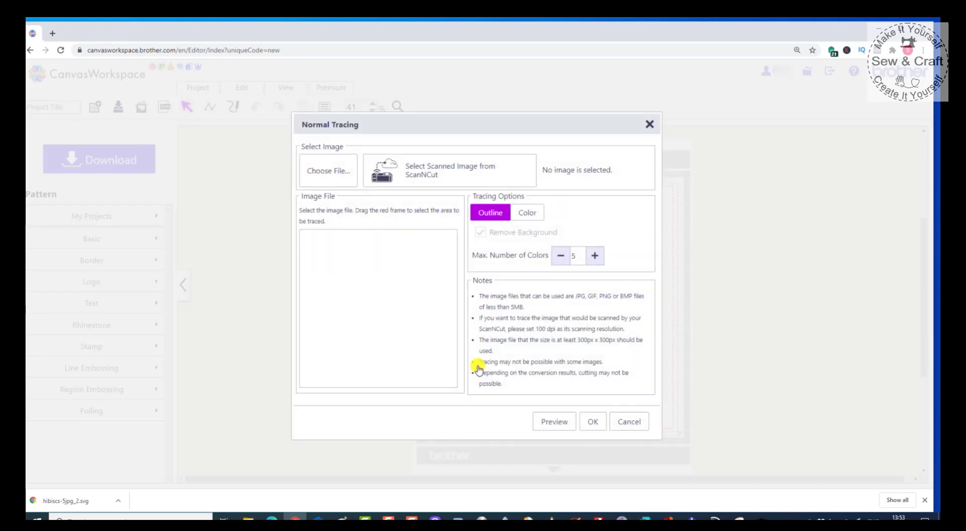
click(326, 171)
click(322, 96)
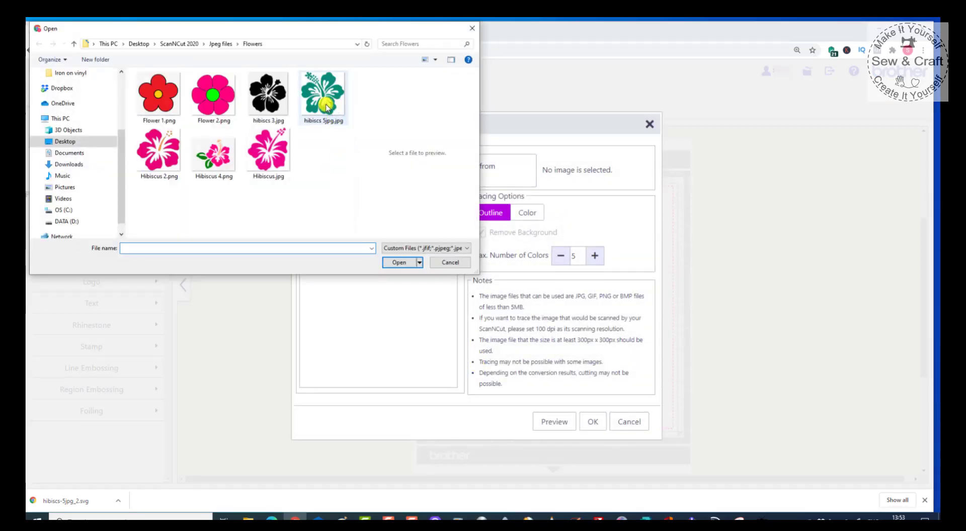
click(398, 262)
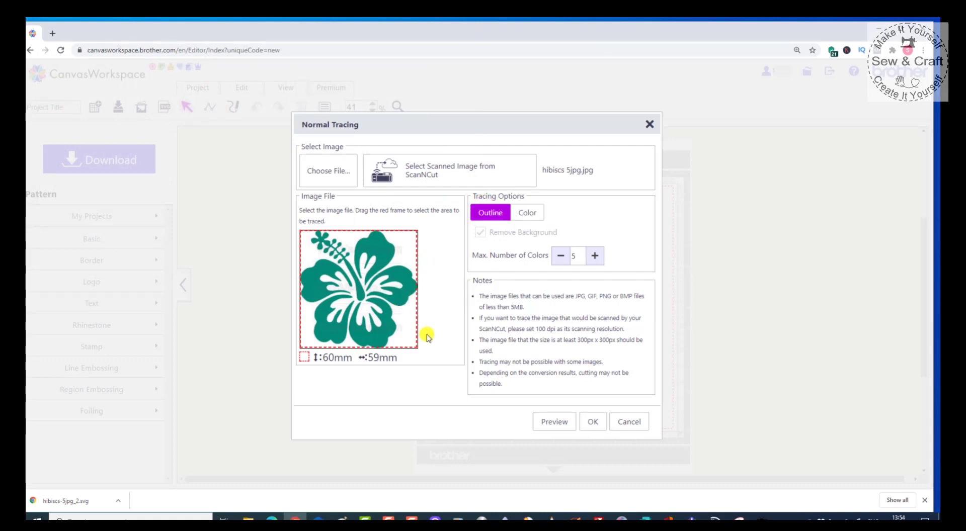
click(592, 423)
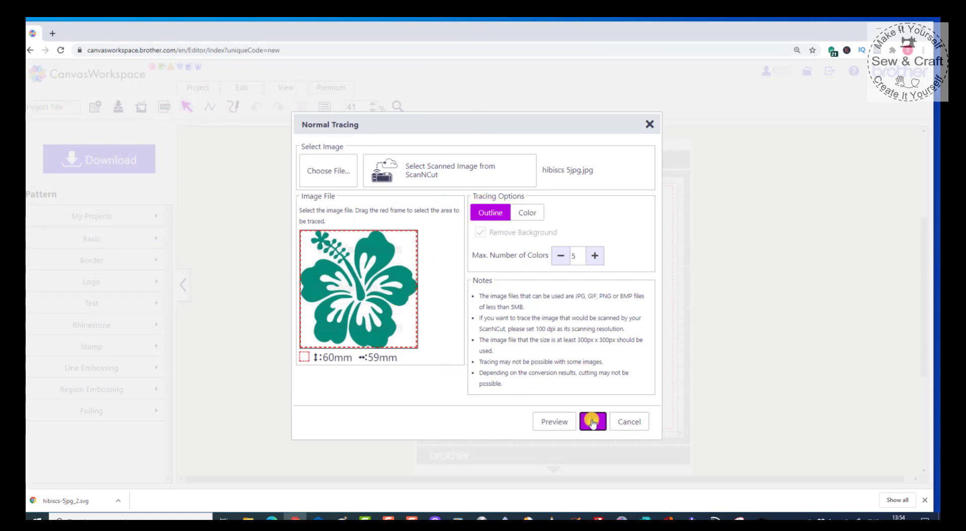
click(501, 317)
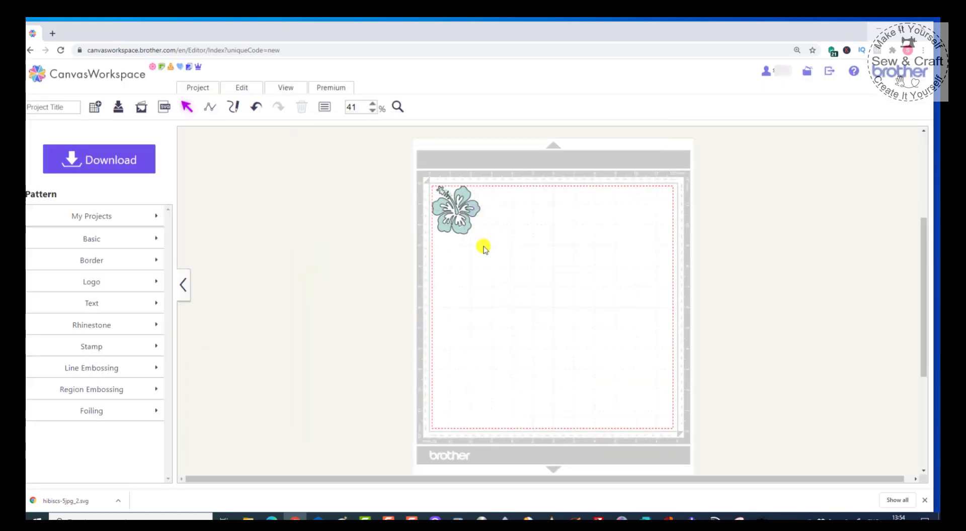
- Try to group all traced hibiscus outlines, and move them off the background image to the mat's upper right area
click(372, 103)
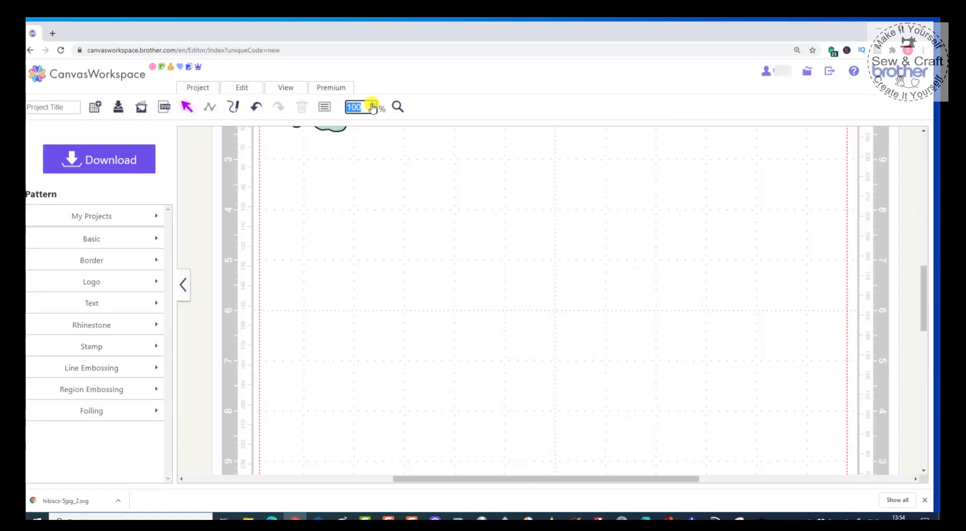
drag(924, 316, 931, 259)
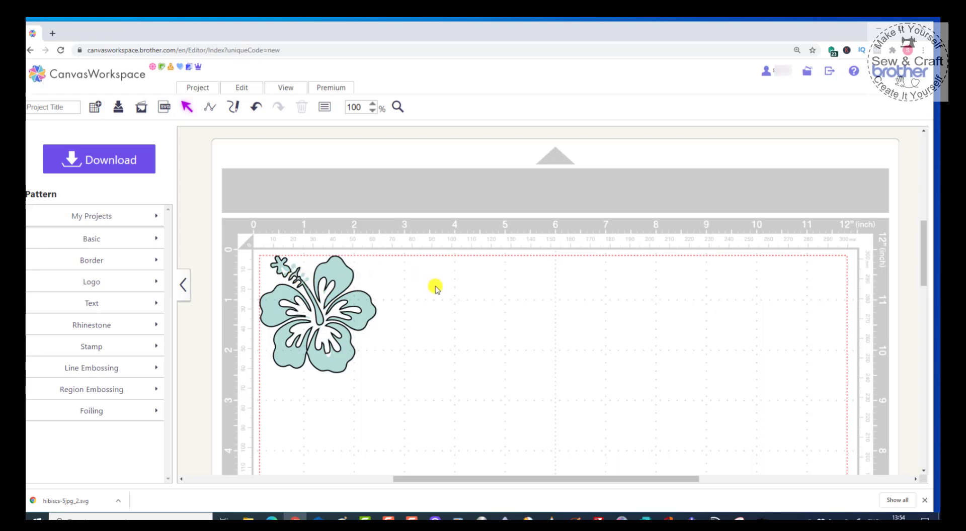
drag(246, 249, 408, 410)
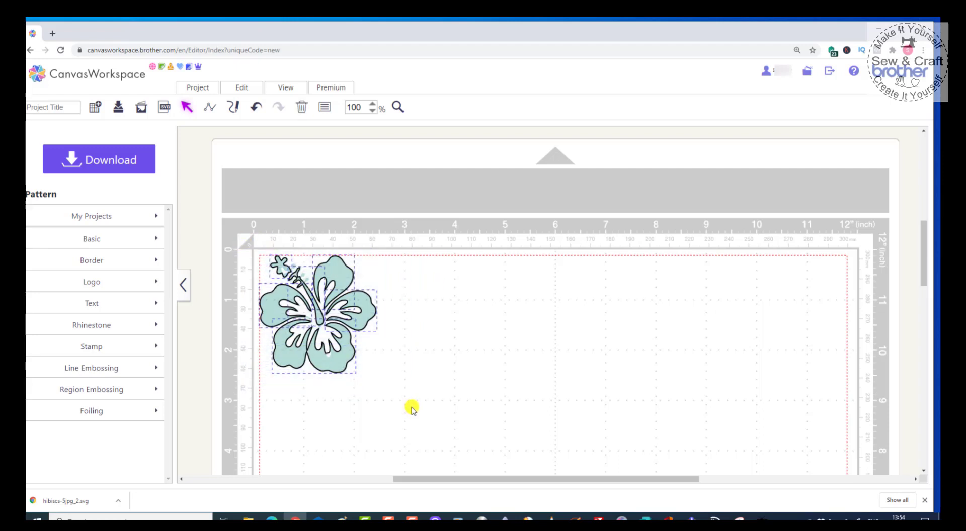
right_click(342, 363)
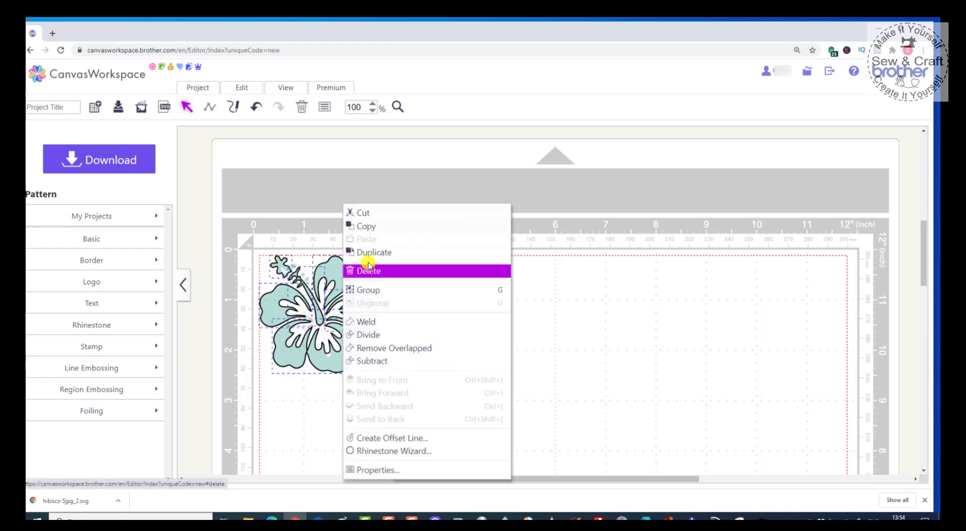
click(363, 291)
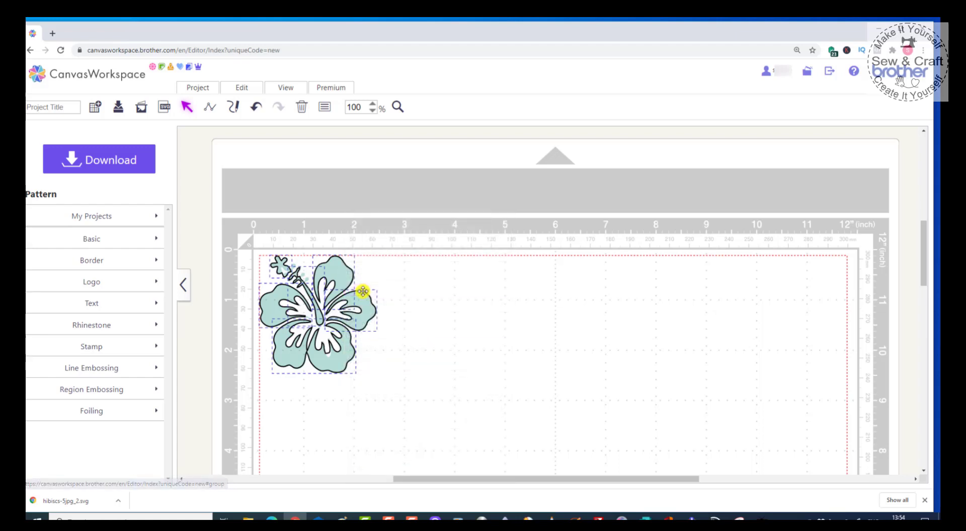
drag(344, 275, 802, 287)
click(668, 331)
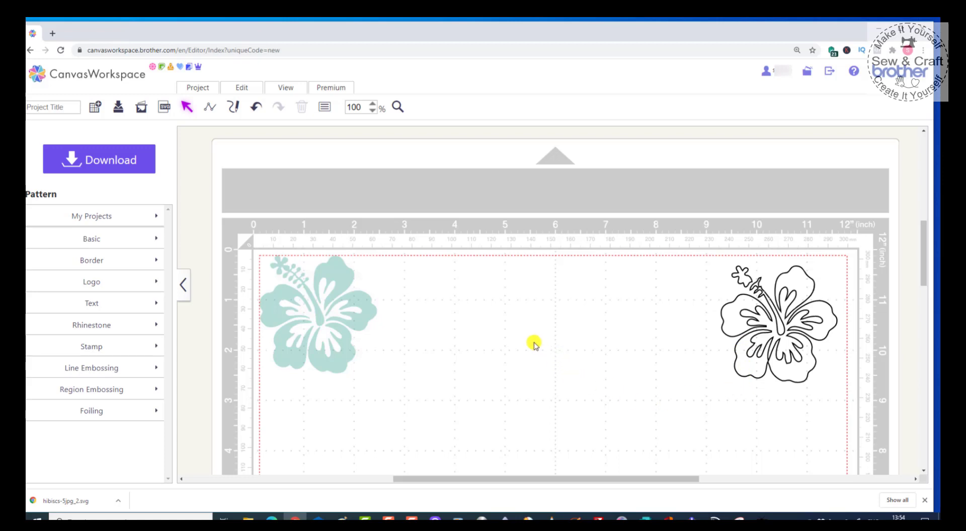
- Import hibiscs-5jpg_2.svg from the SVG files folder inside ScanNCut 2020 onto the mat
click(167, 107)
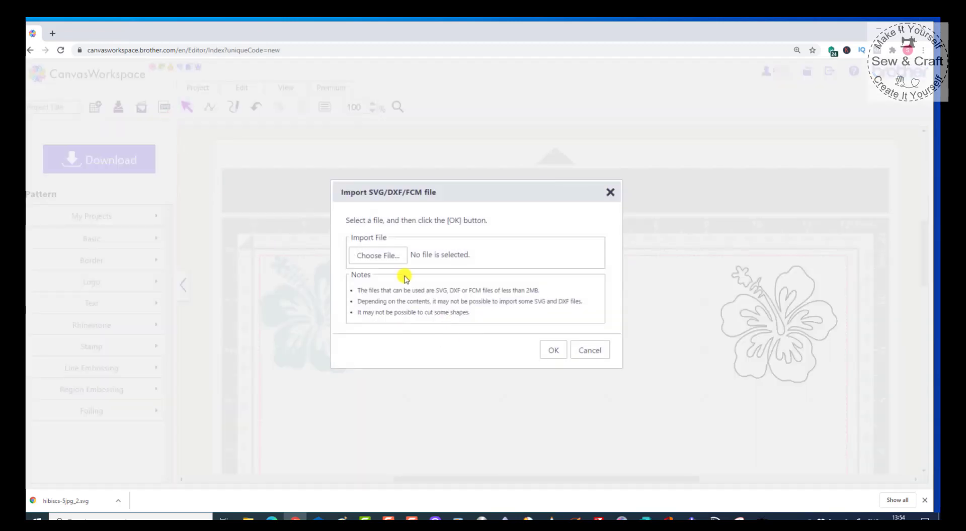
click(382, 256)
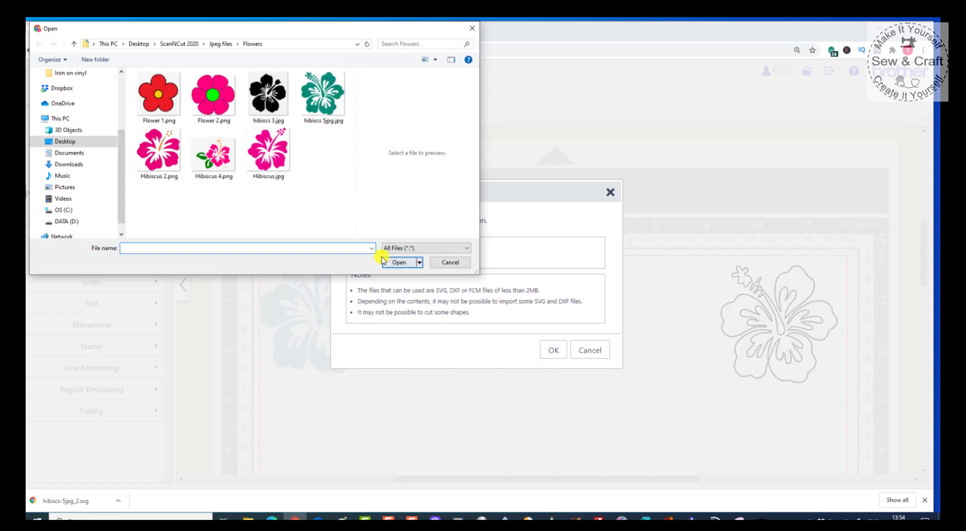
click(185, 45)
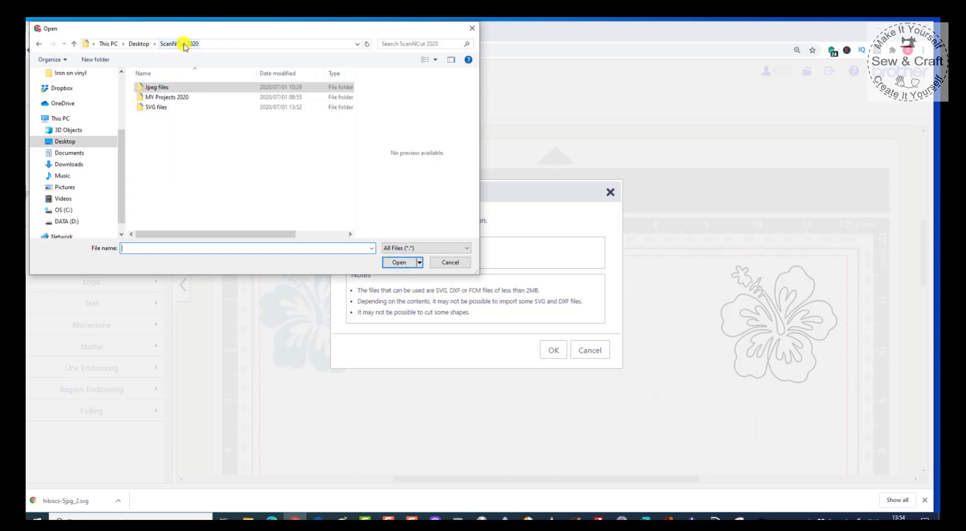
click(164, 109)
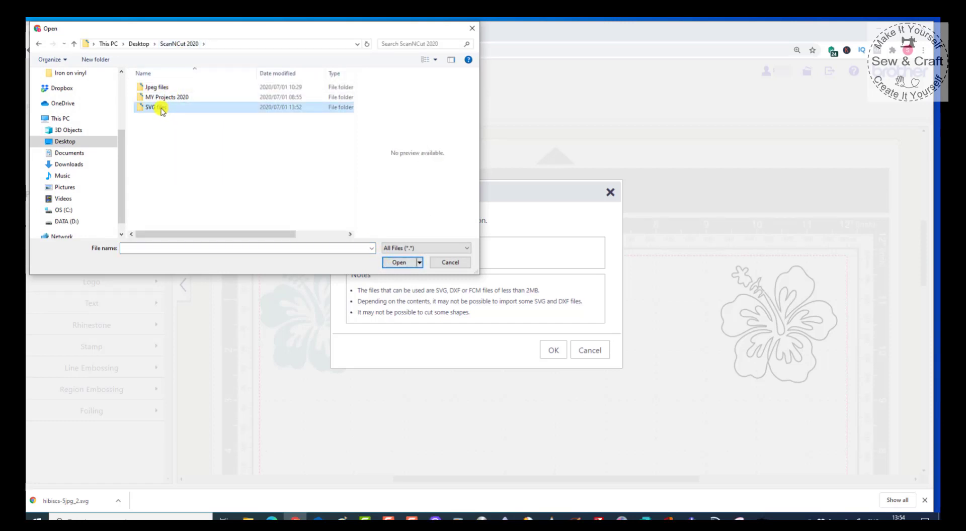
double_click(160, 109)
click(169, 89)
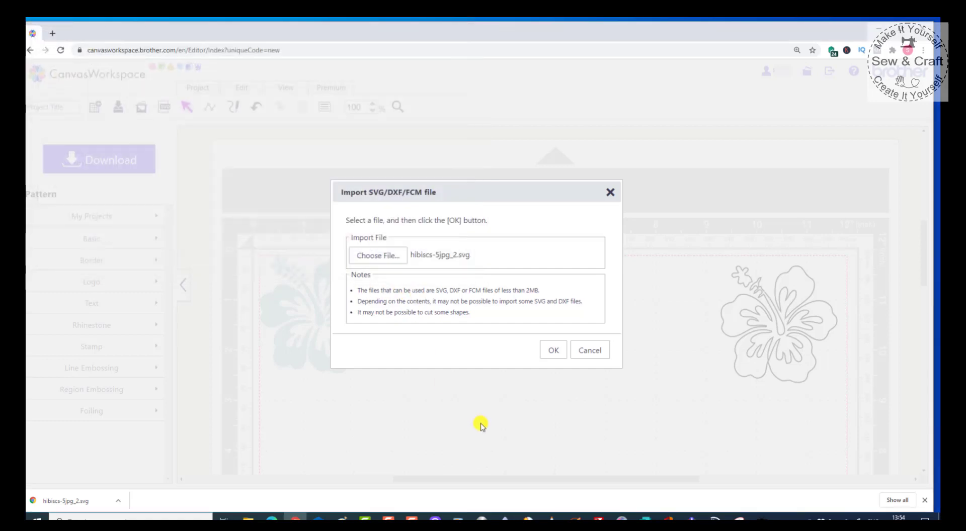
click(553, 350)
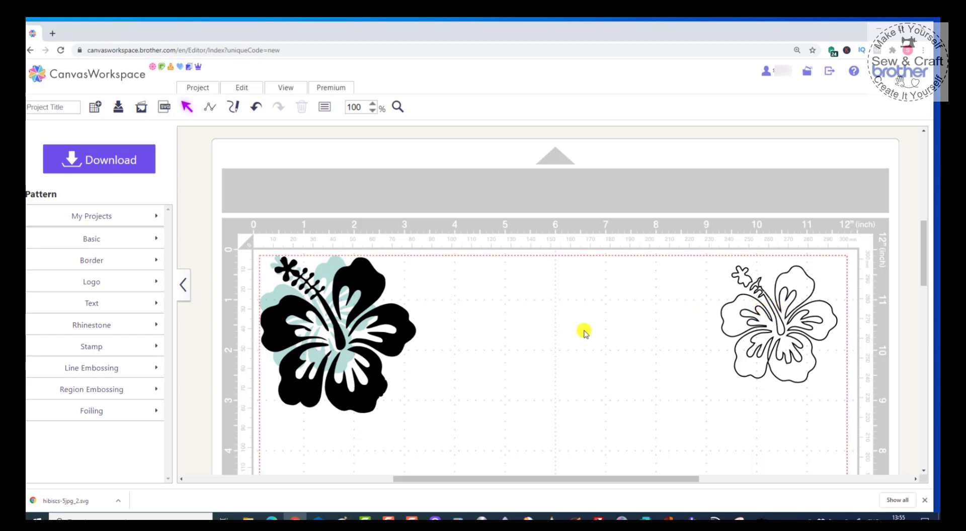
- Group the pieces of the imported black hibiscus and move it to the middle of the mat, beside the traced outline
drag(250, 252, 453, 444)
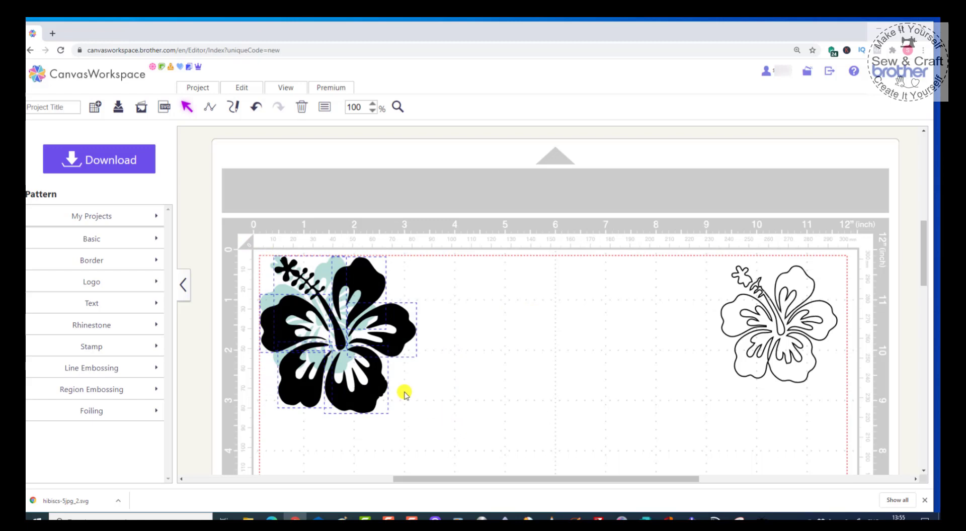
right_click(375, 393)
click(385, 290)
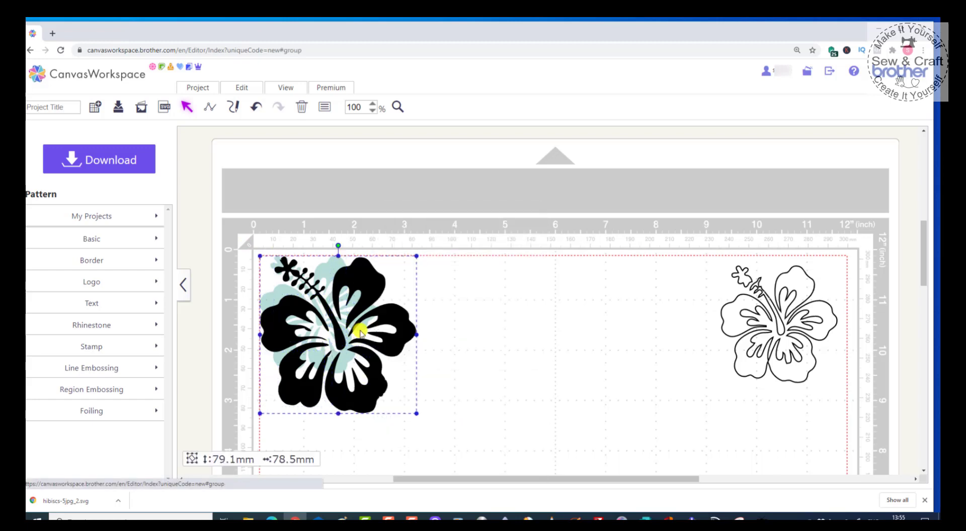
drag(399, 324, 653, 339)
click(443, 401)
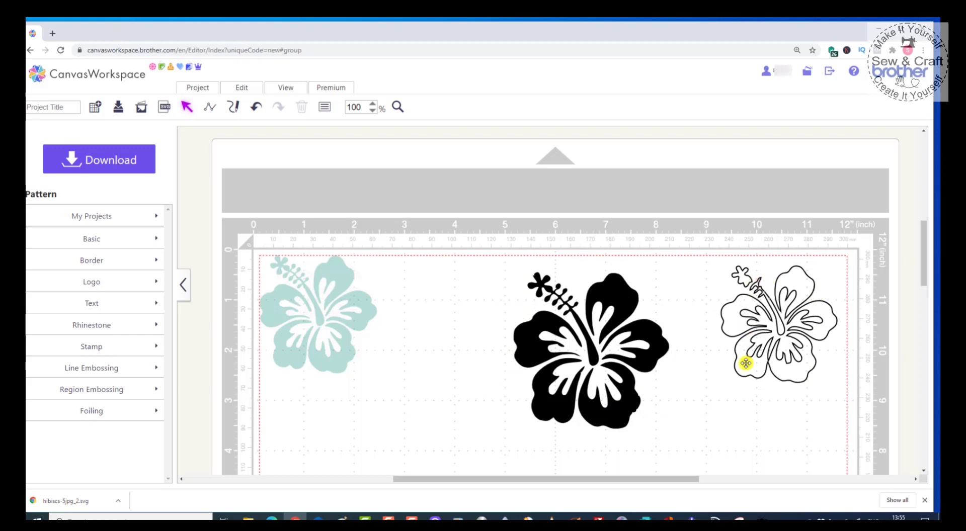
- Group all the pieces of the traced hibiscus outline at the mat's right side
mouse_move(778, 327)
mouse_down()
mouse_move(759, 360)
mouse_move(777, 320)
mouse_up()
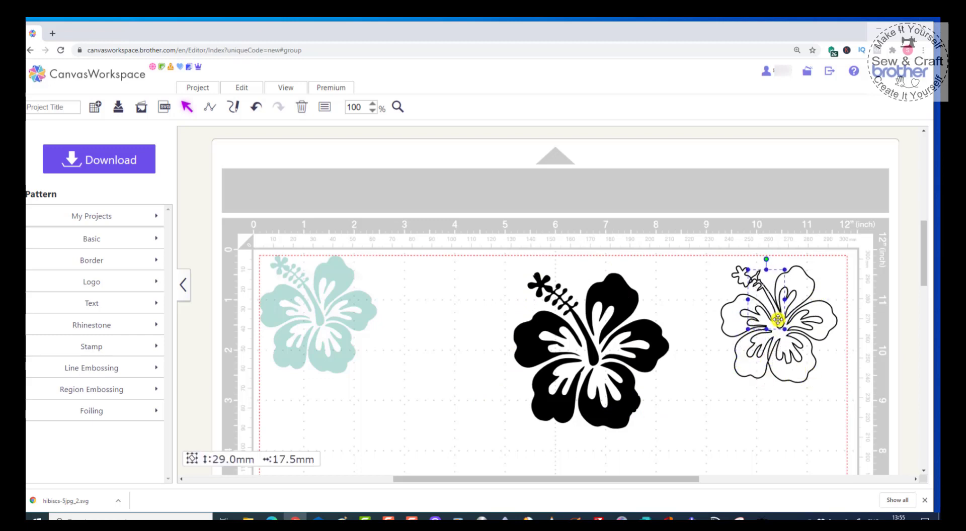
drag(710, 258, 819, 405)
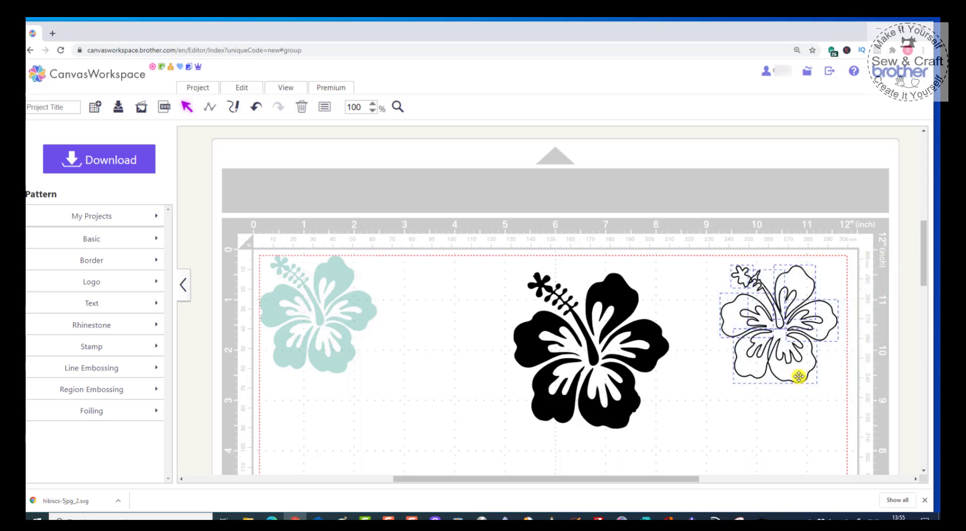
right_click(799, 376)
click(790, 287)
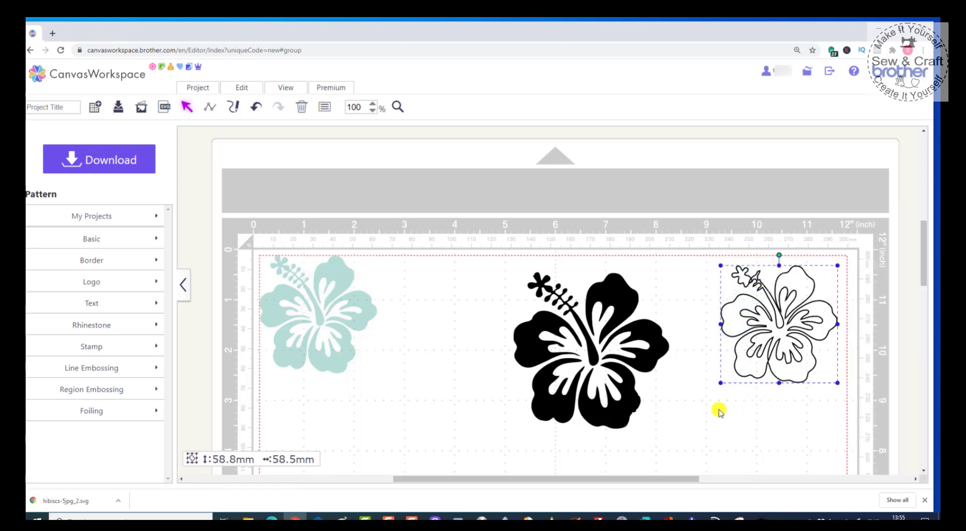